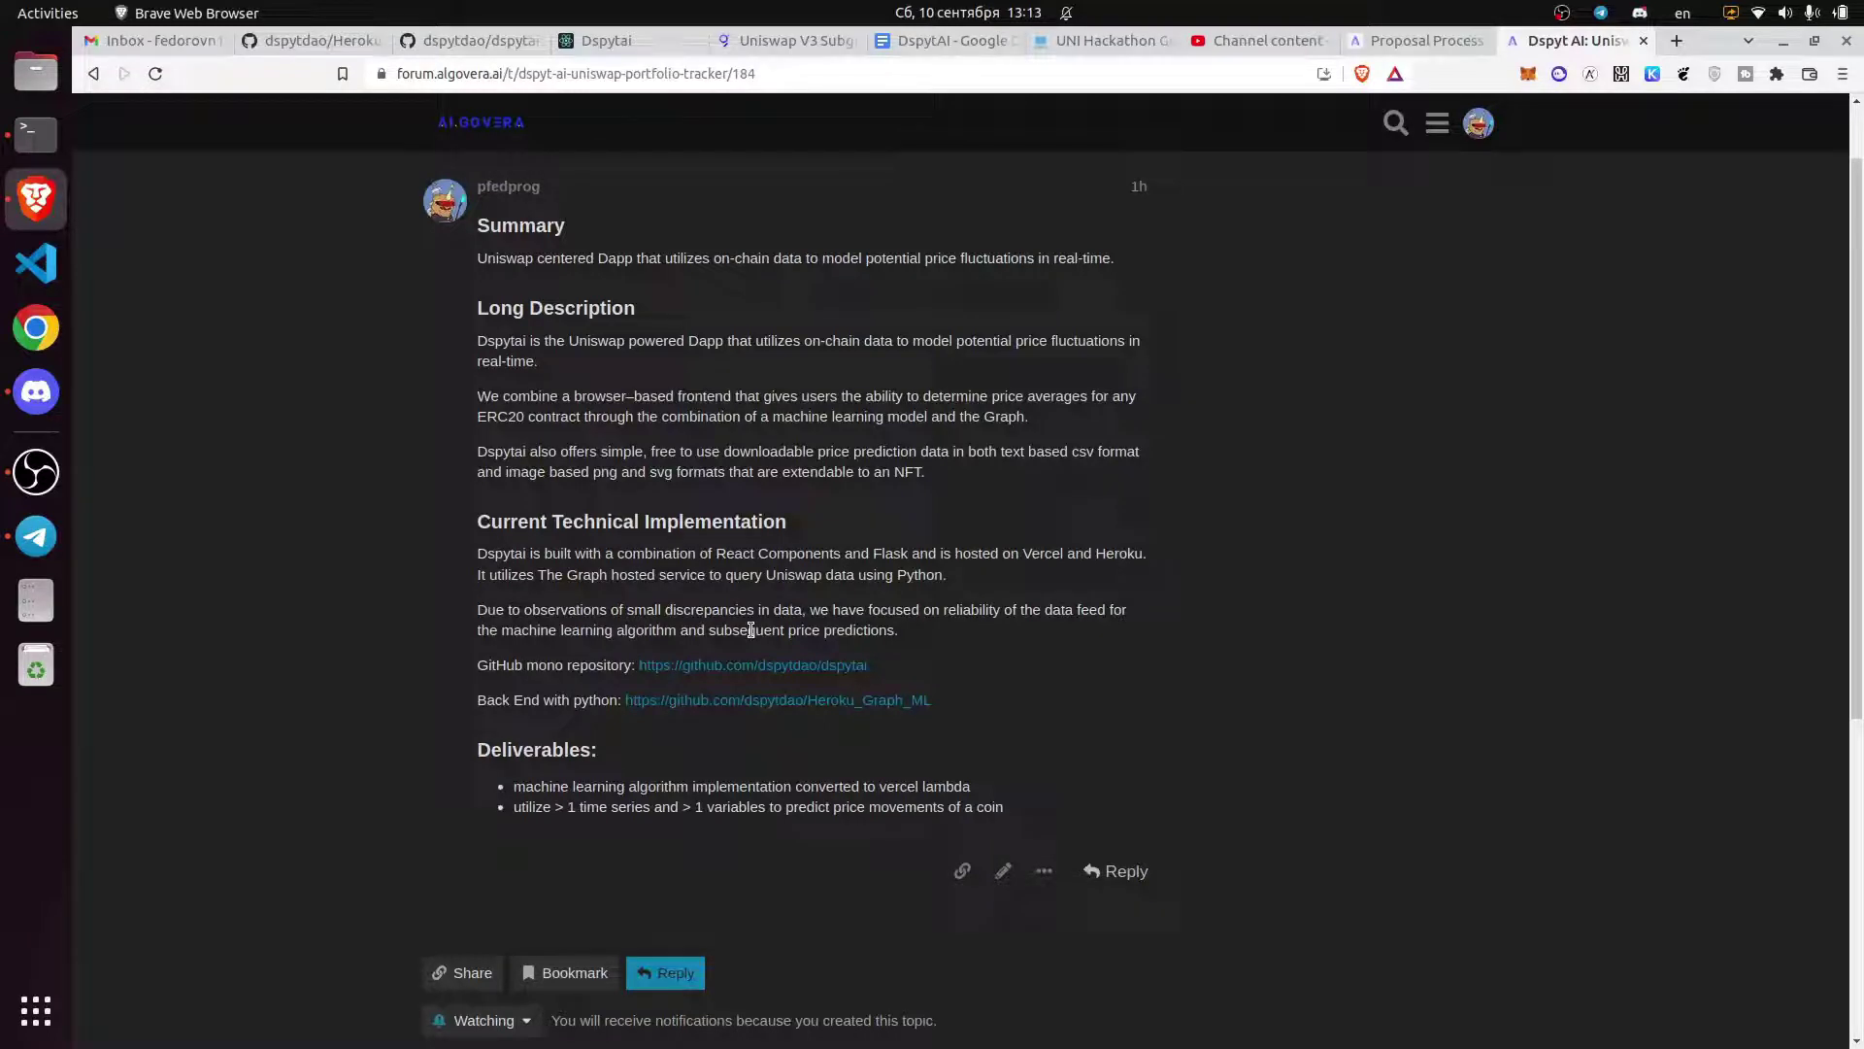
- Open the dspytai repository, glance at Heroku_Graph_ML, then return to the dspytai README
click(472, 39)
scroll(545, 709, up, 5)
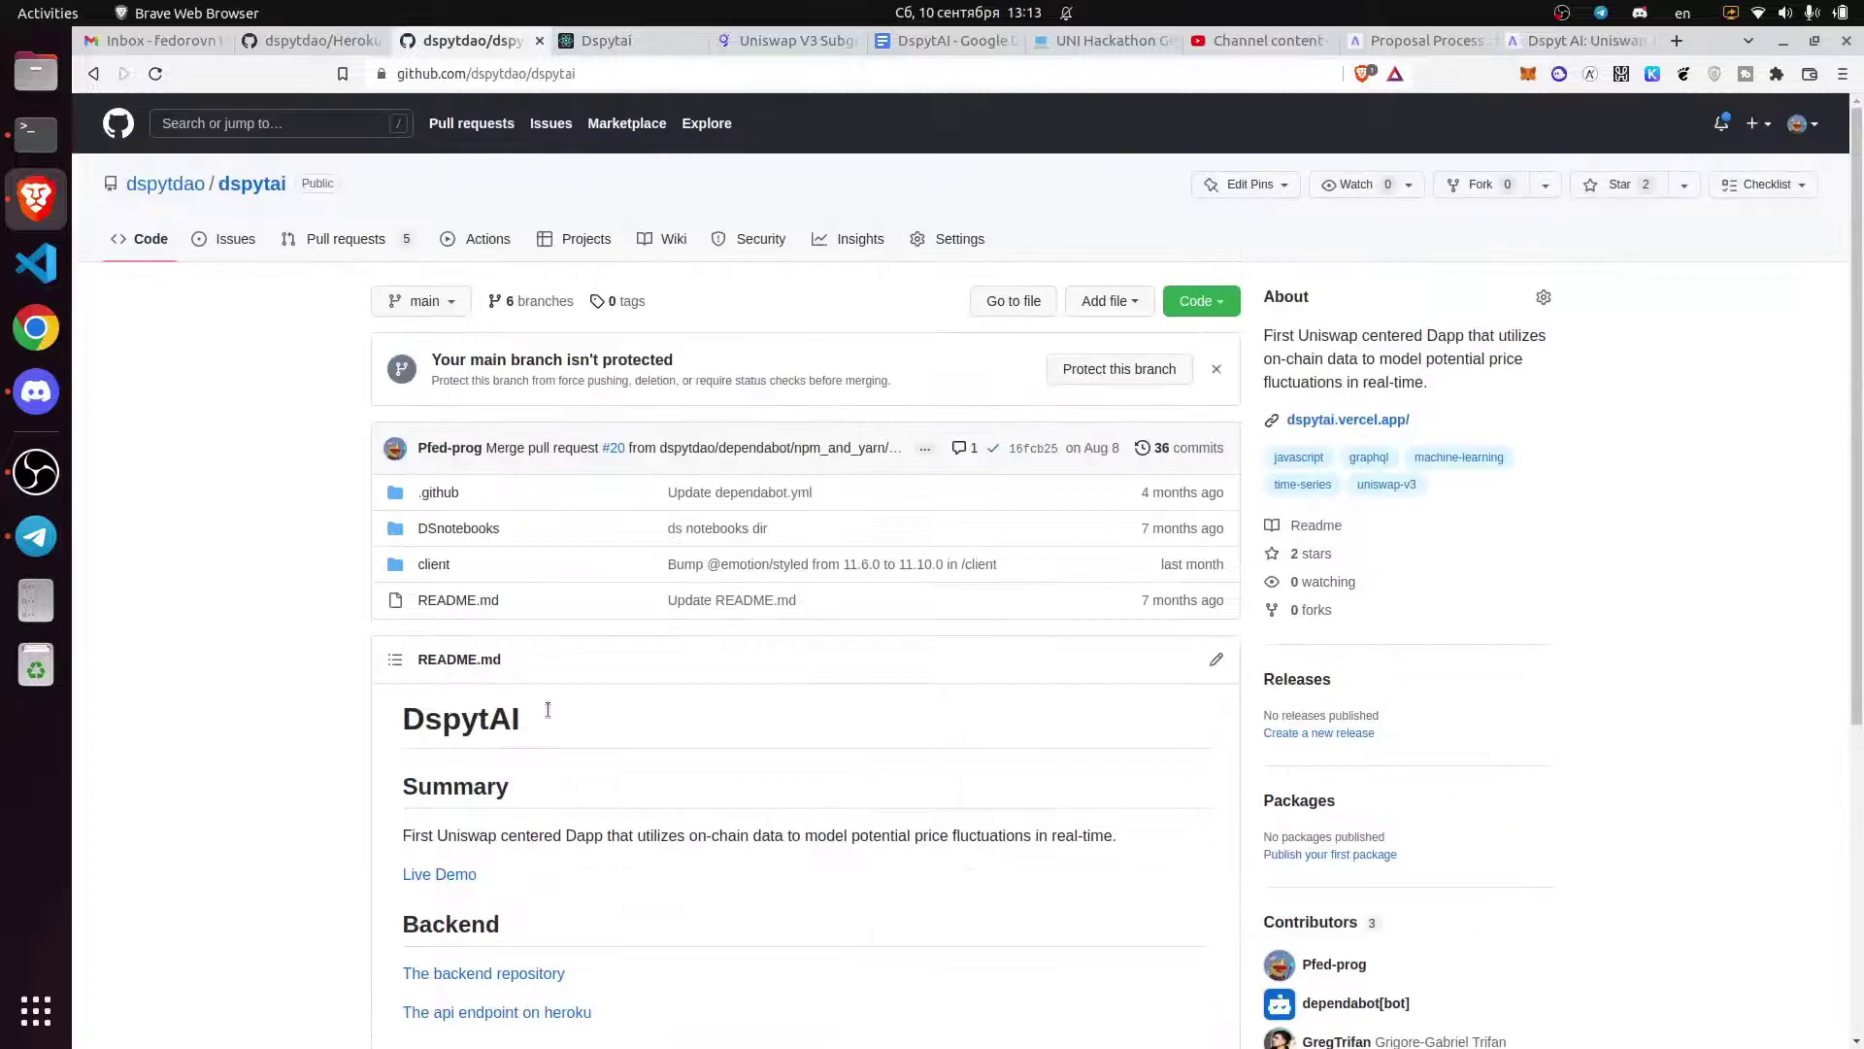
click(313, 40)
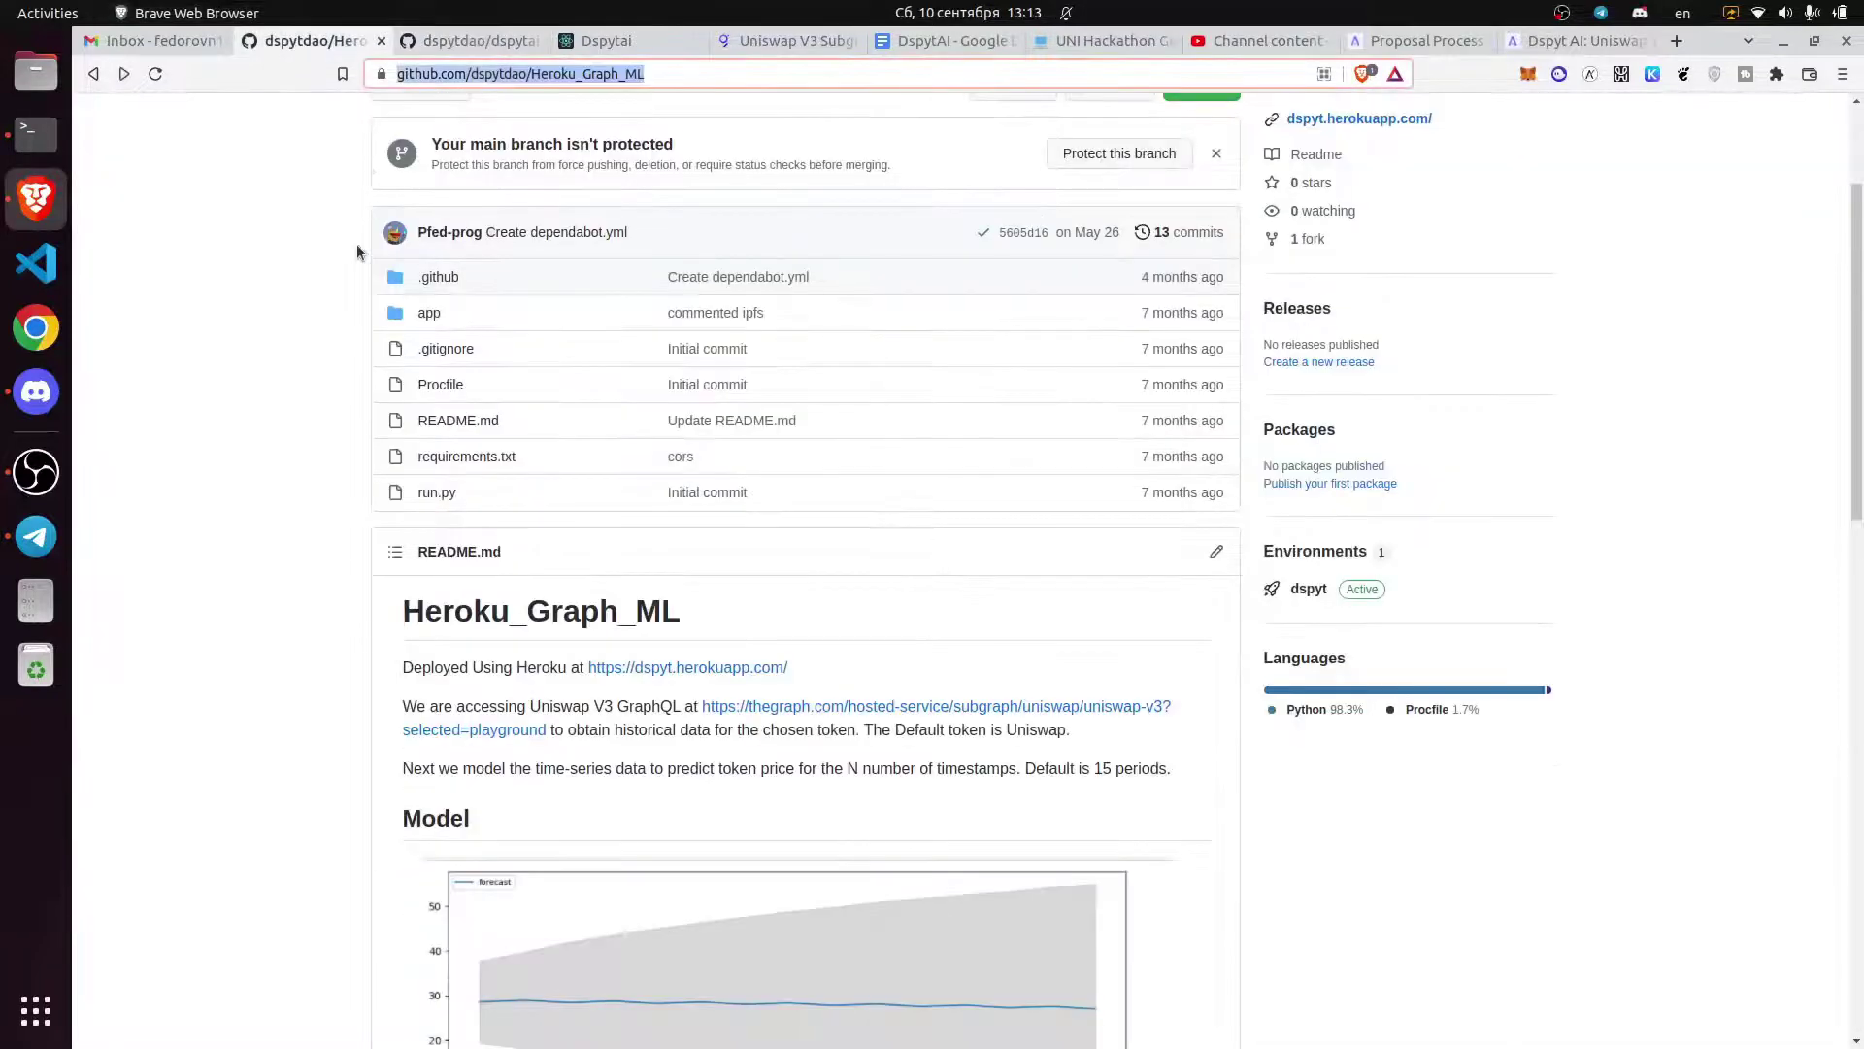
click(472, 39)
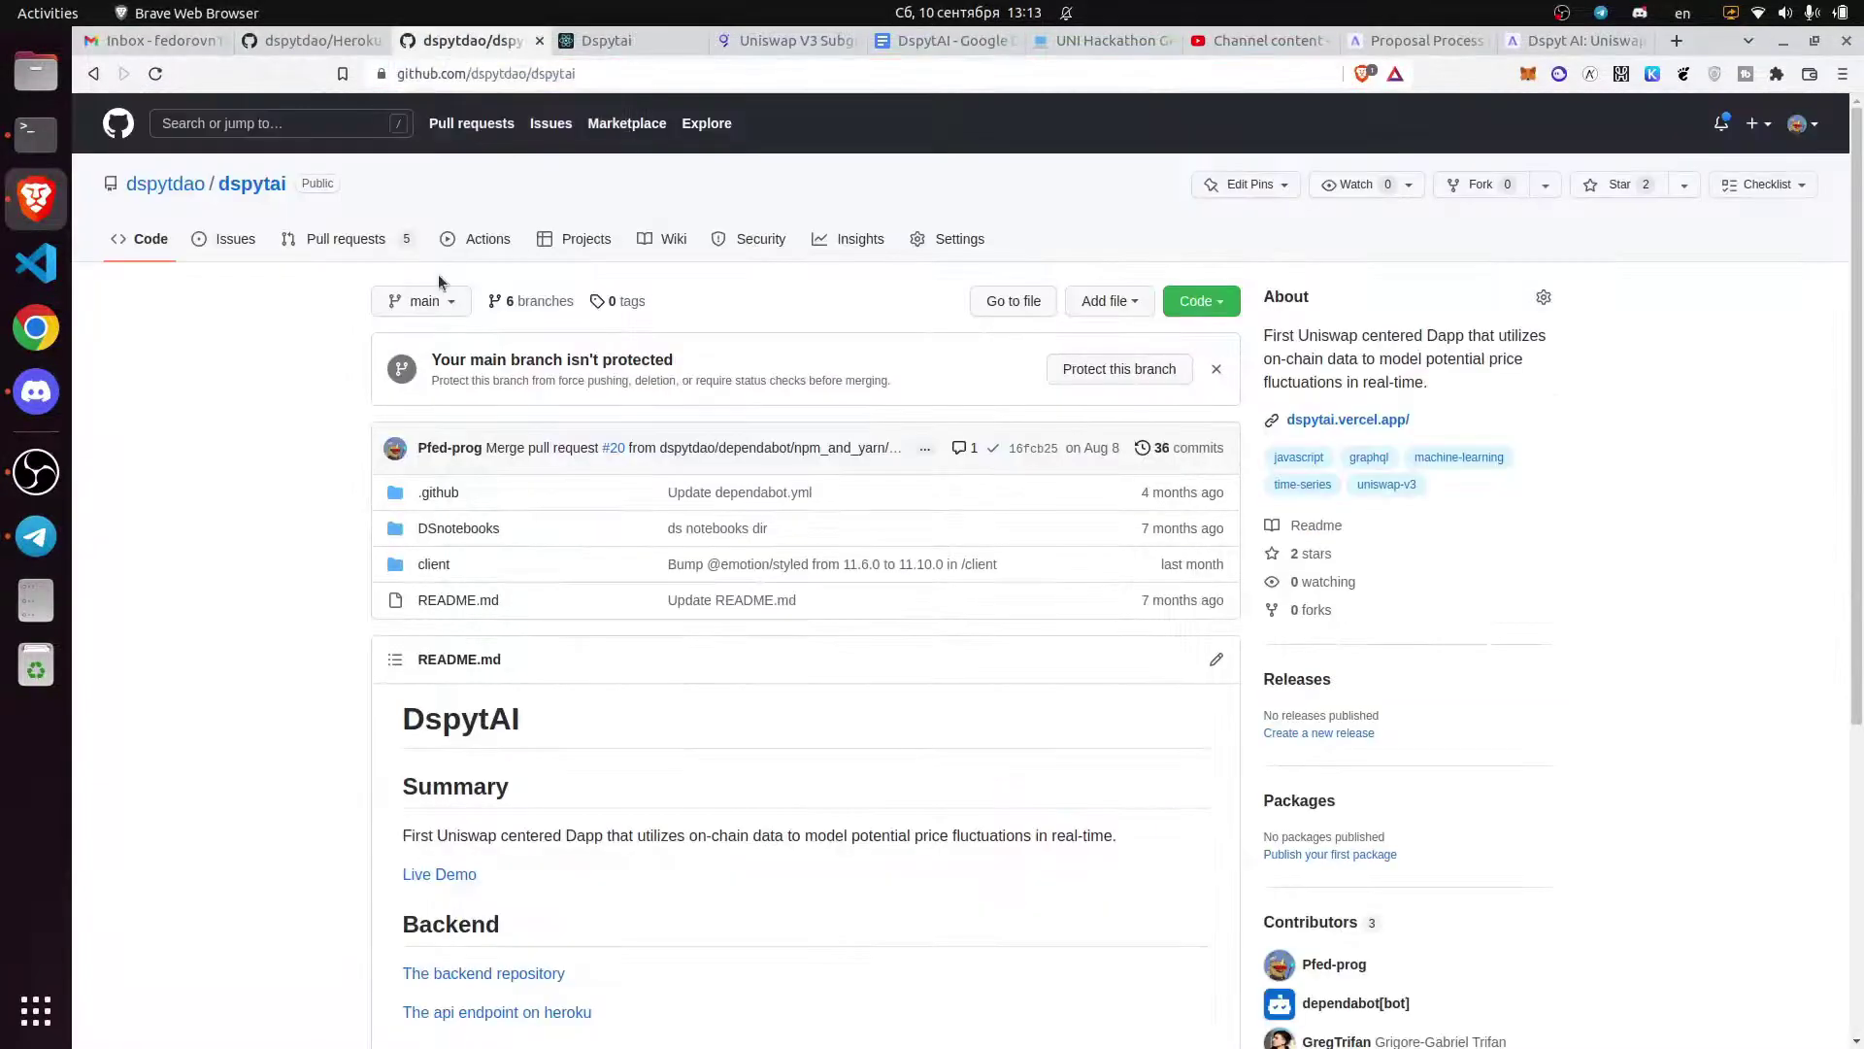
scroll(305, 378, down, 2)
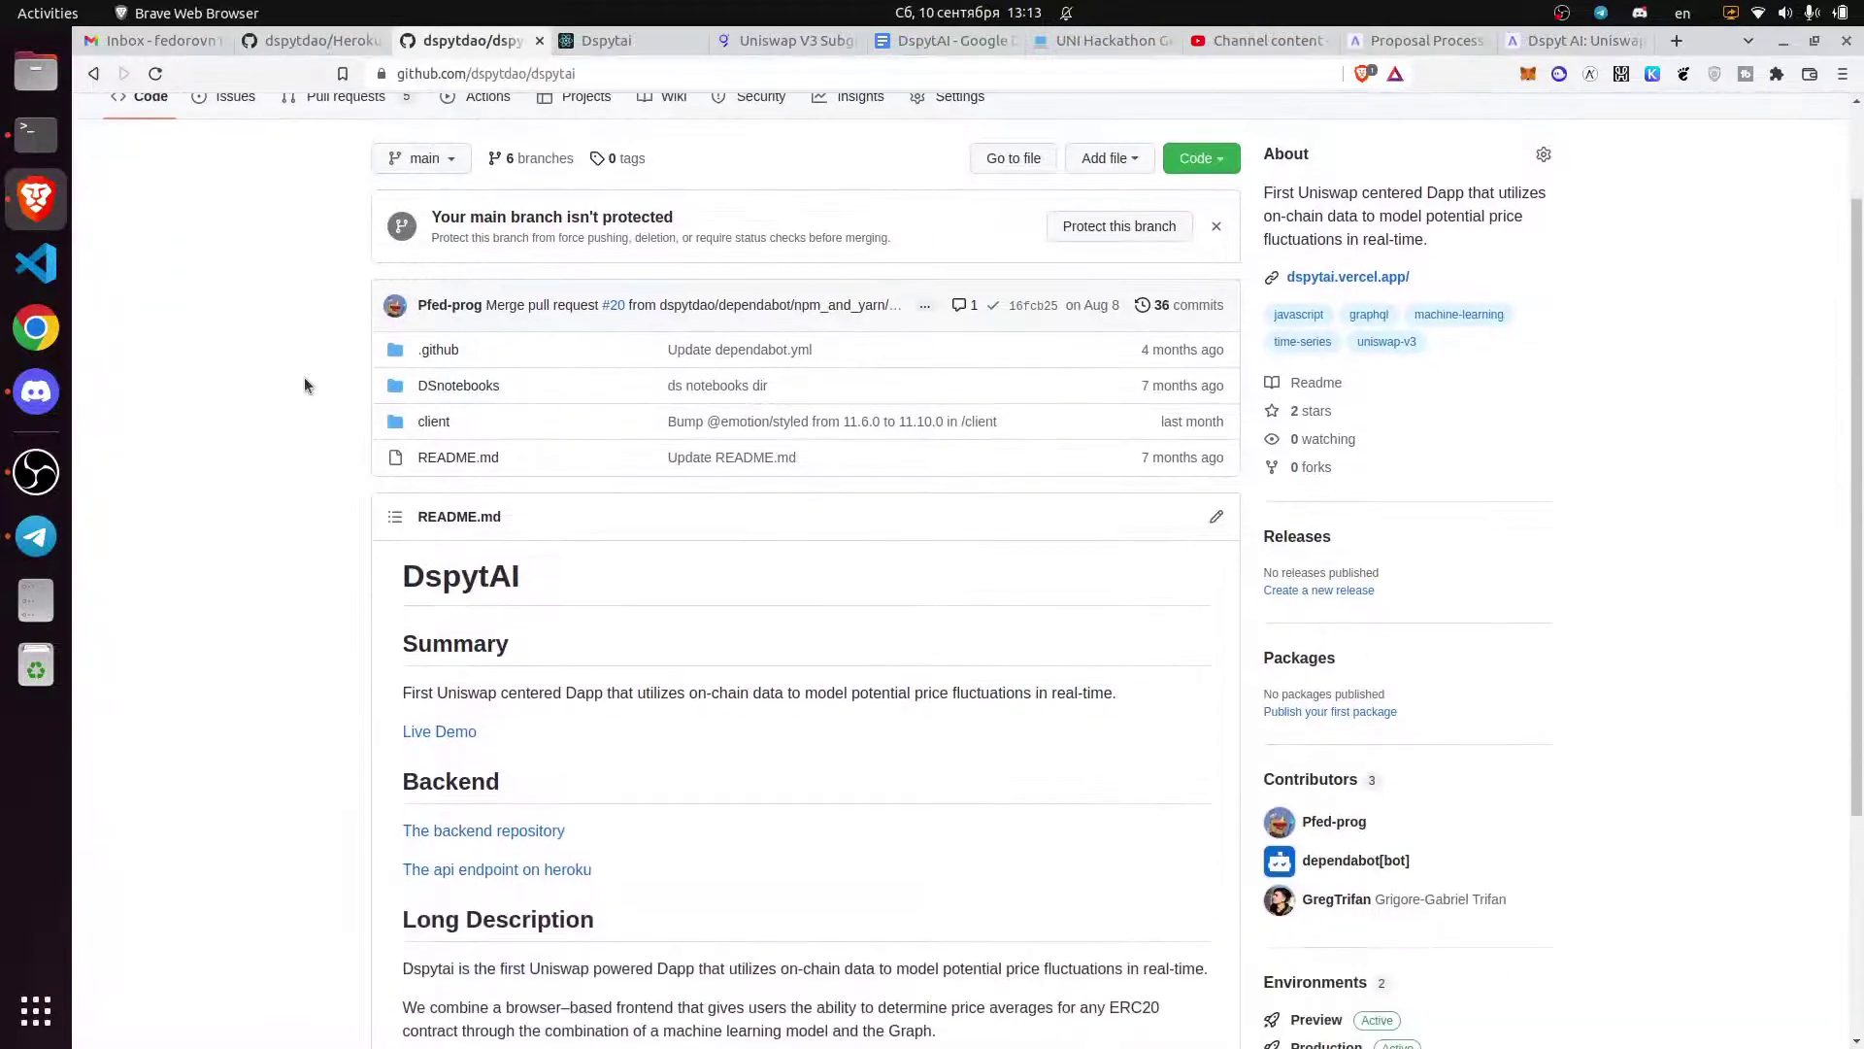
scroll(341, 421, down, 3)
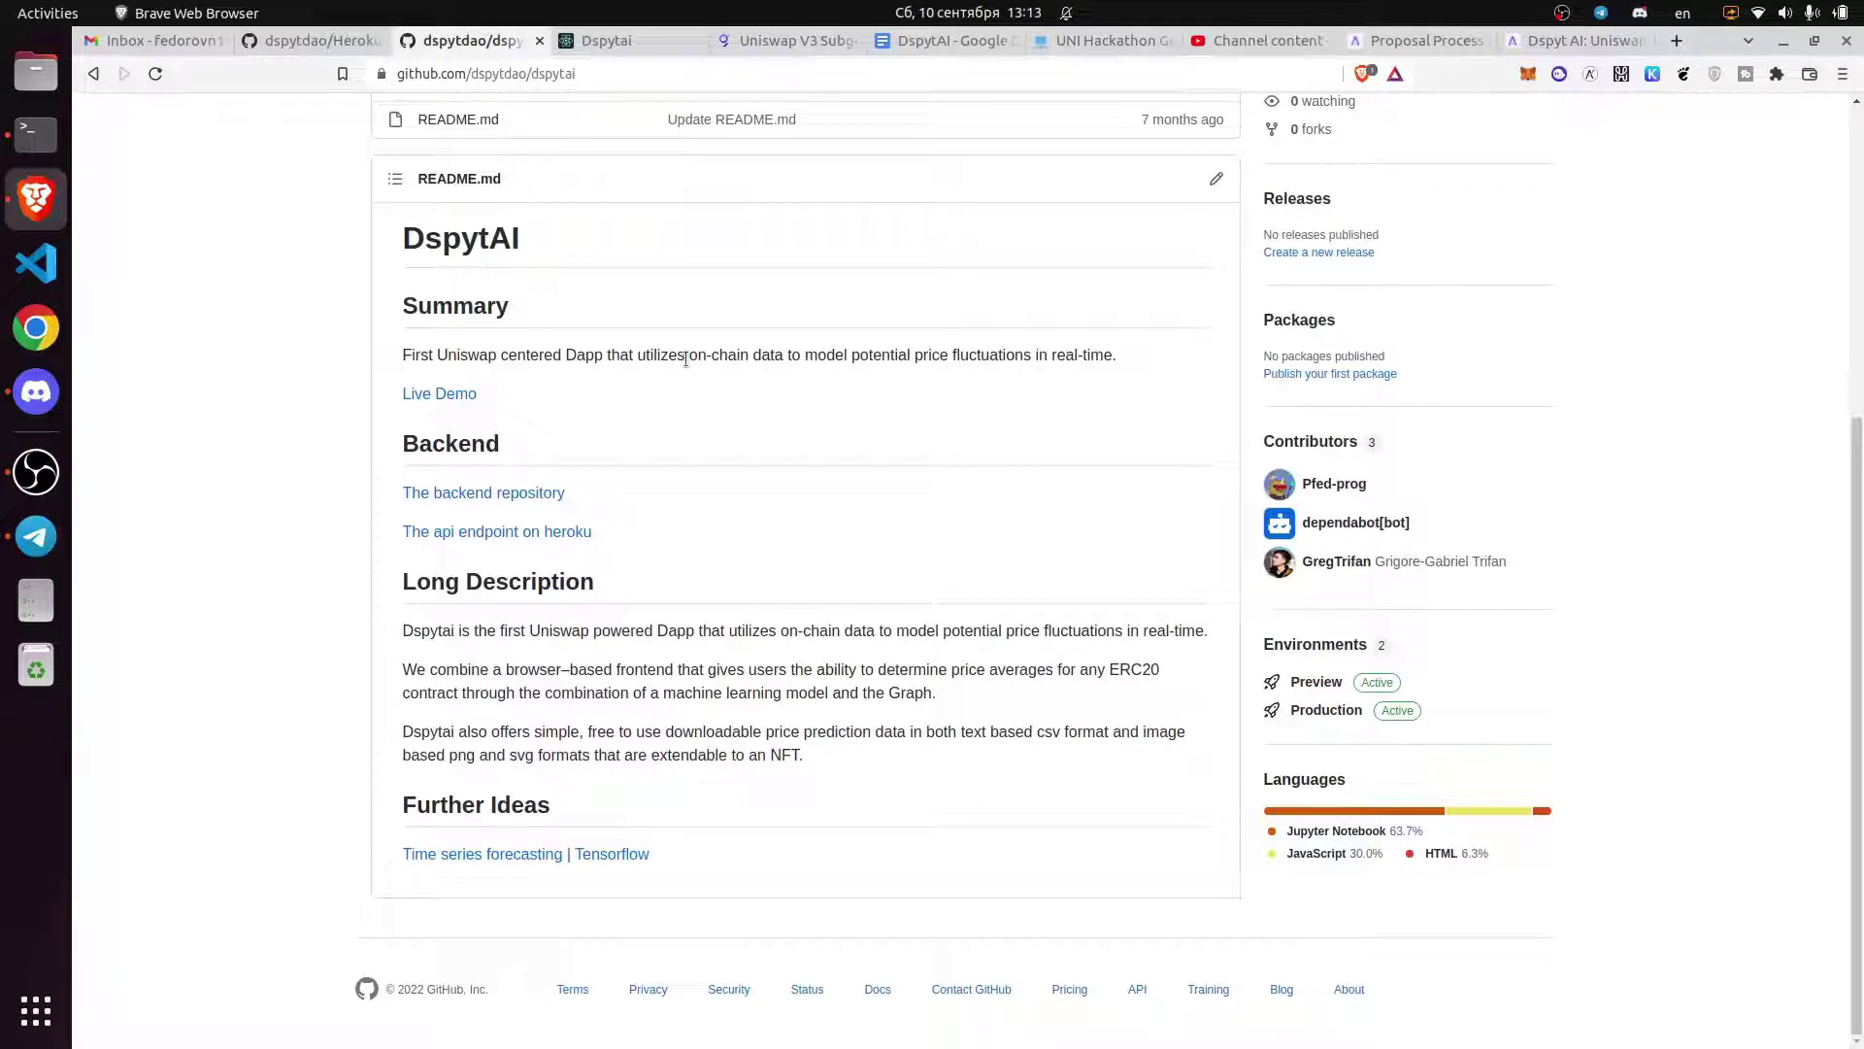
scroll(685, 361, up, 5)
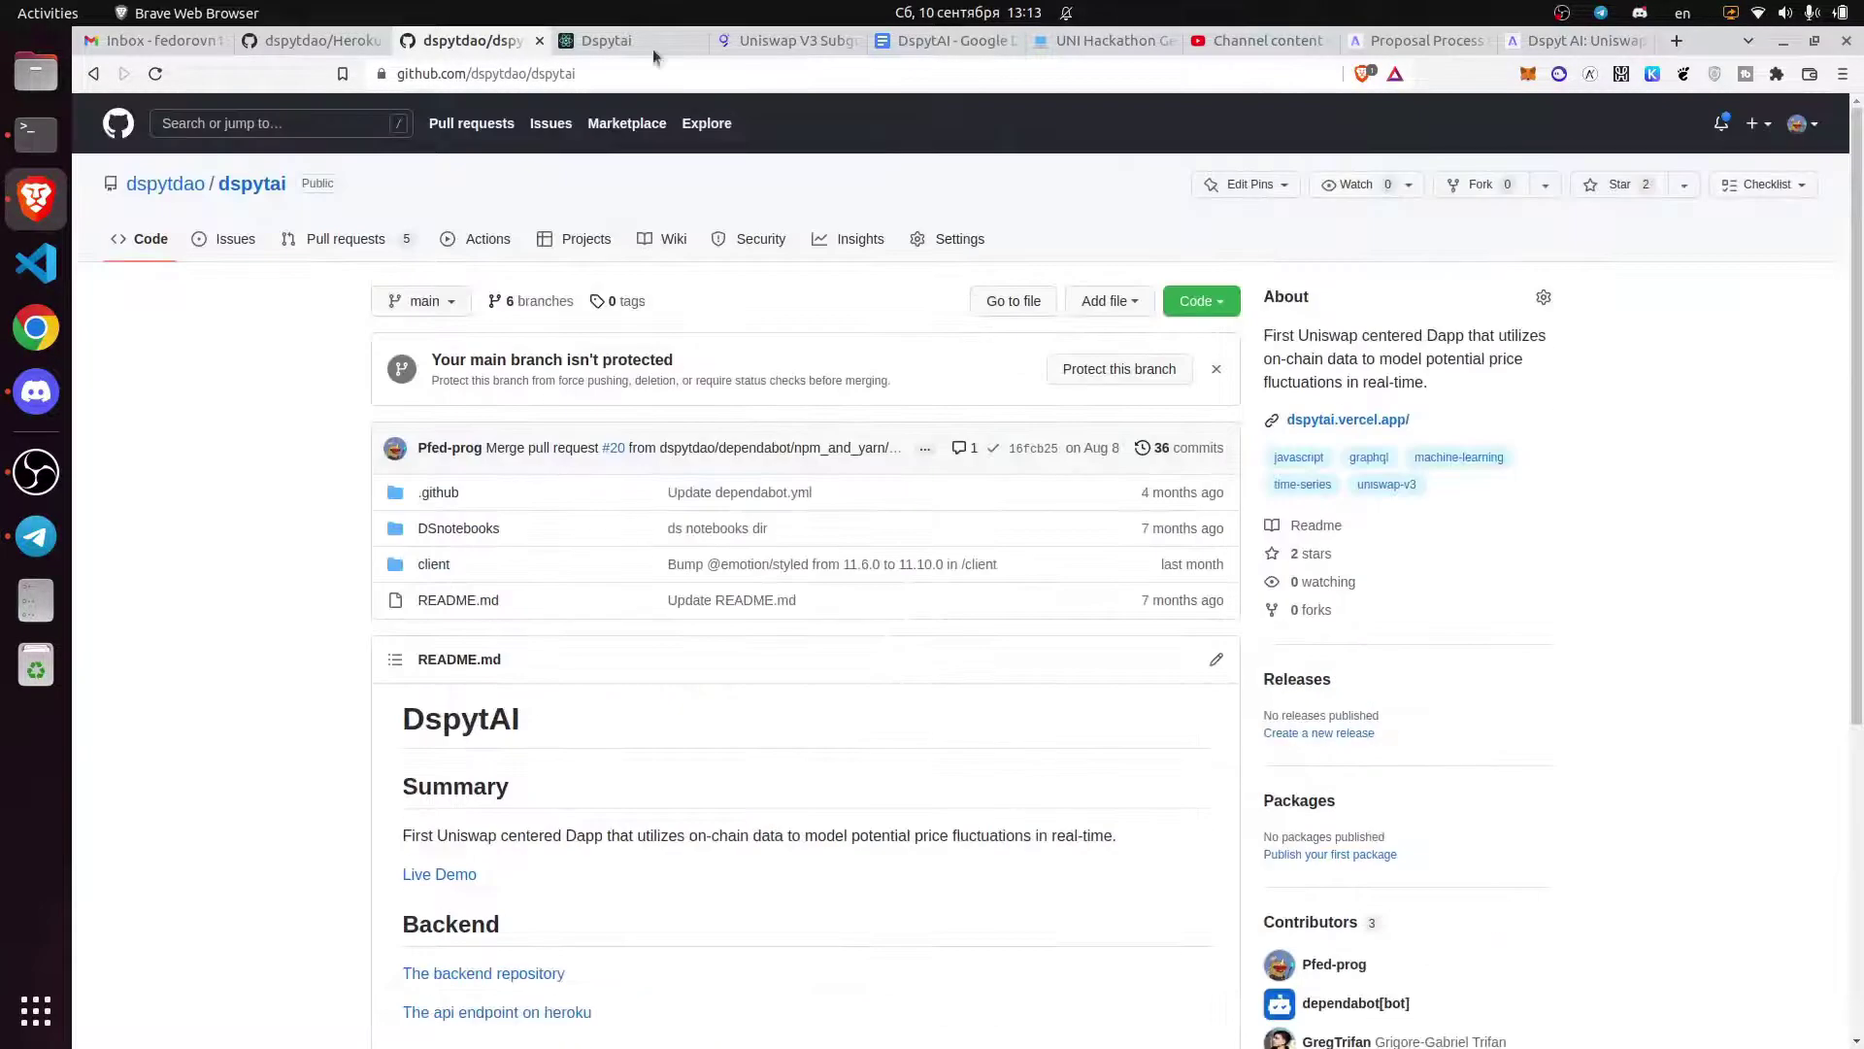
- Open the UNI price predictions chart in the live demo and cancel its PNG download
click(608, 39)
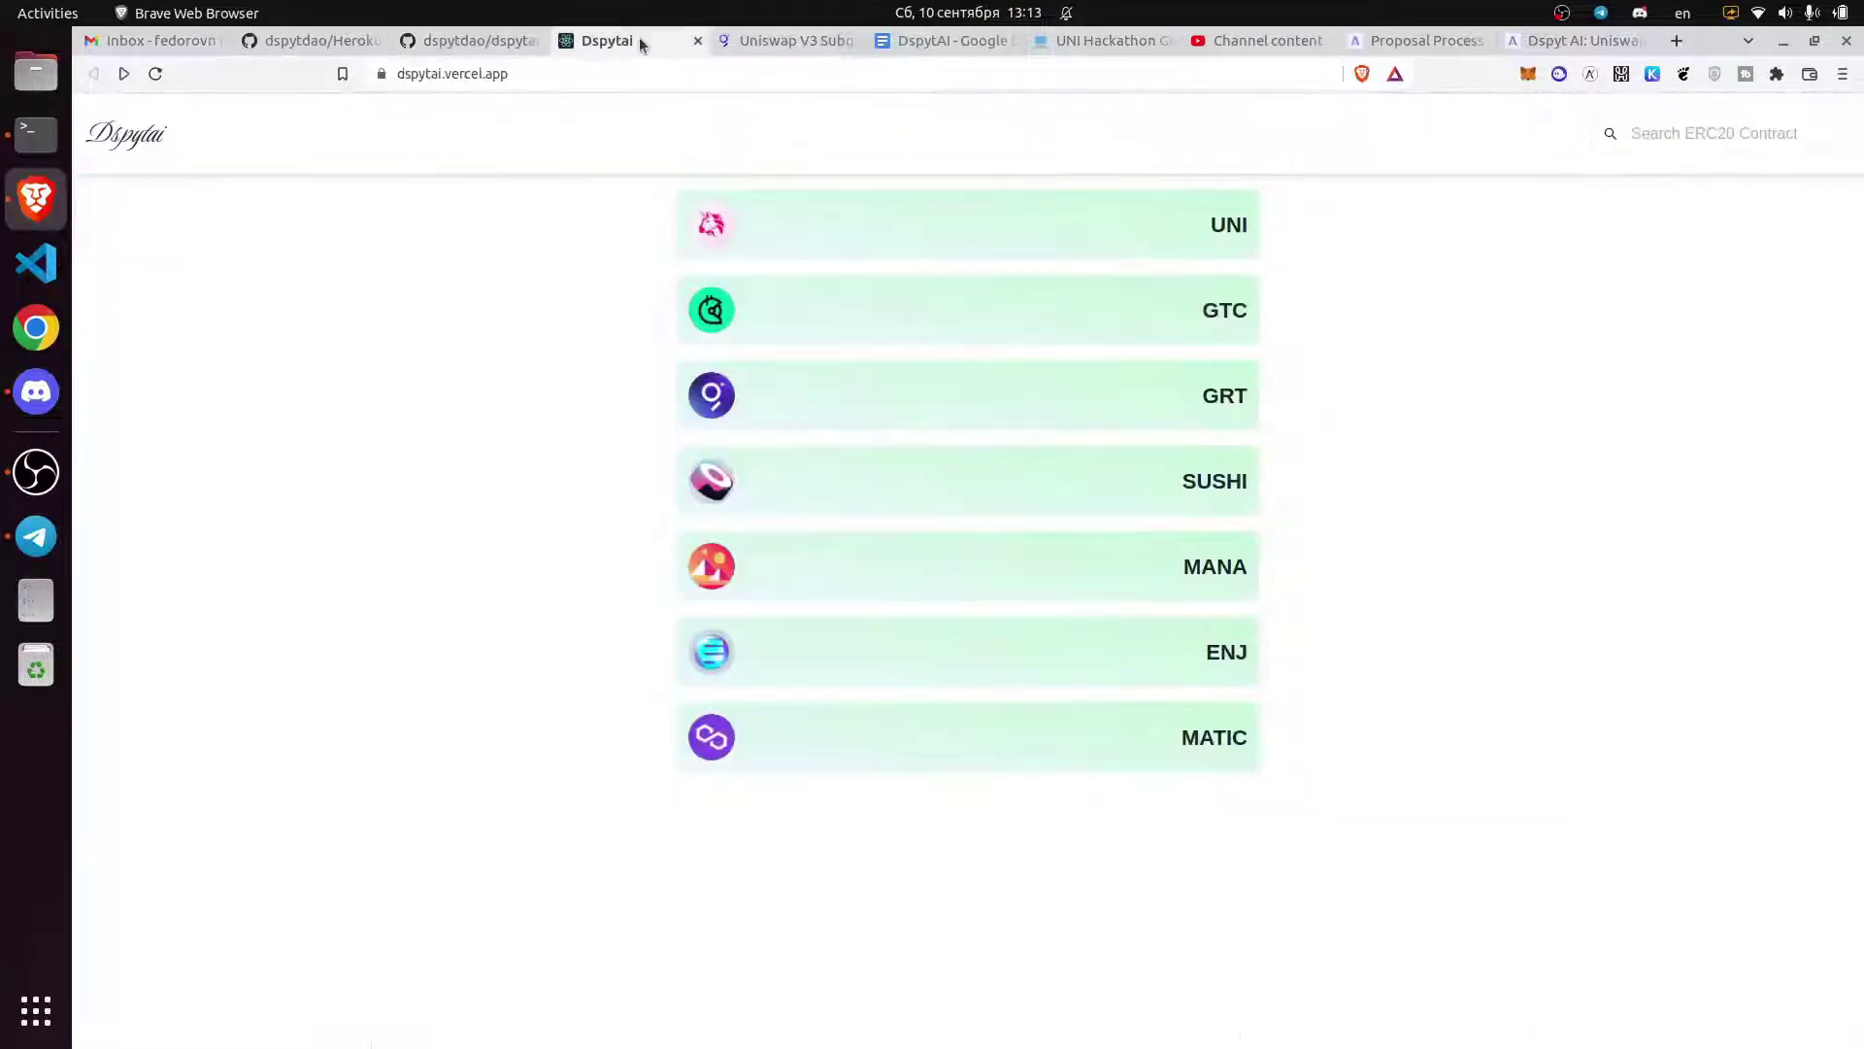
click(793, 227)
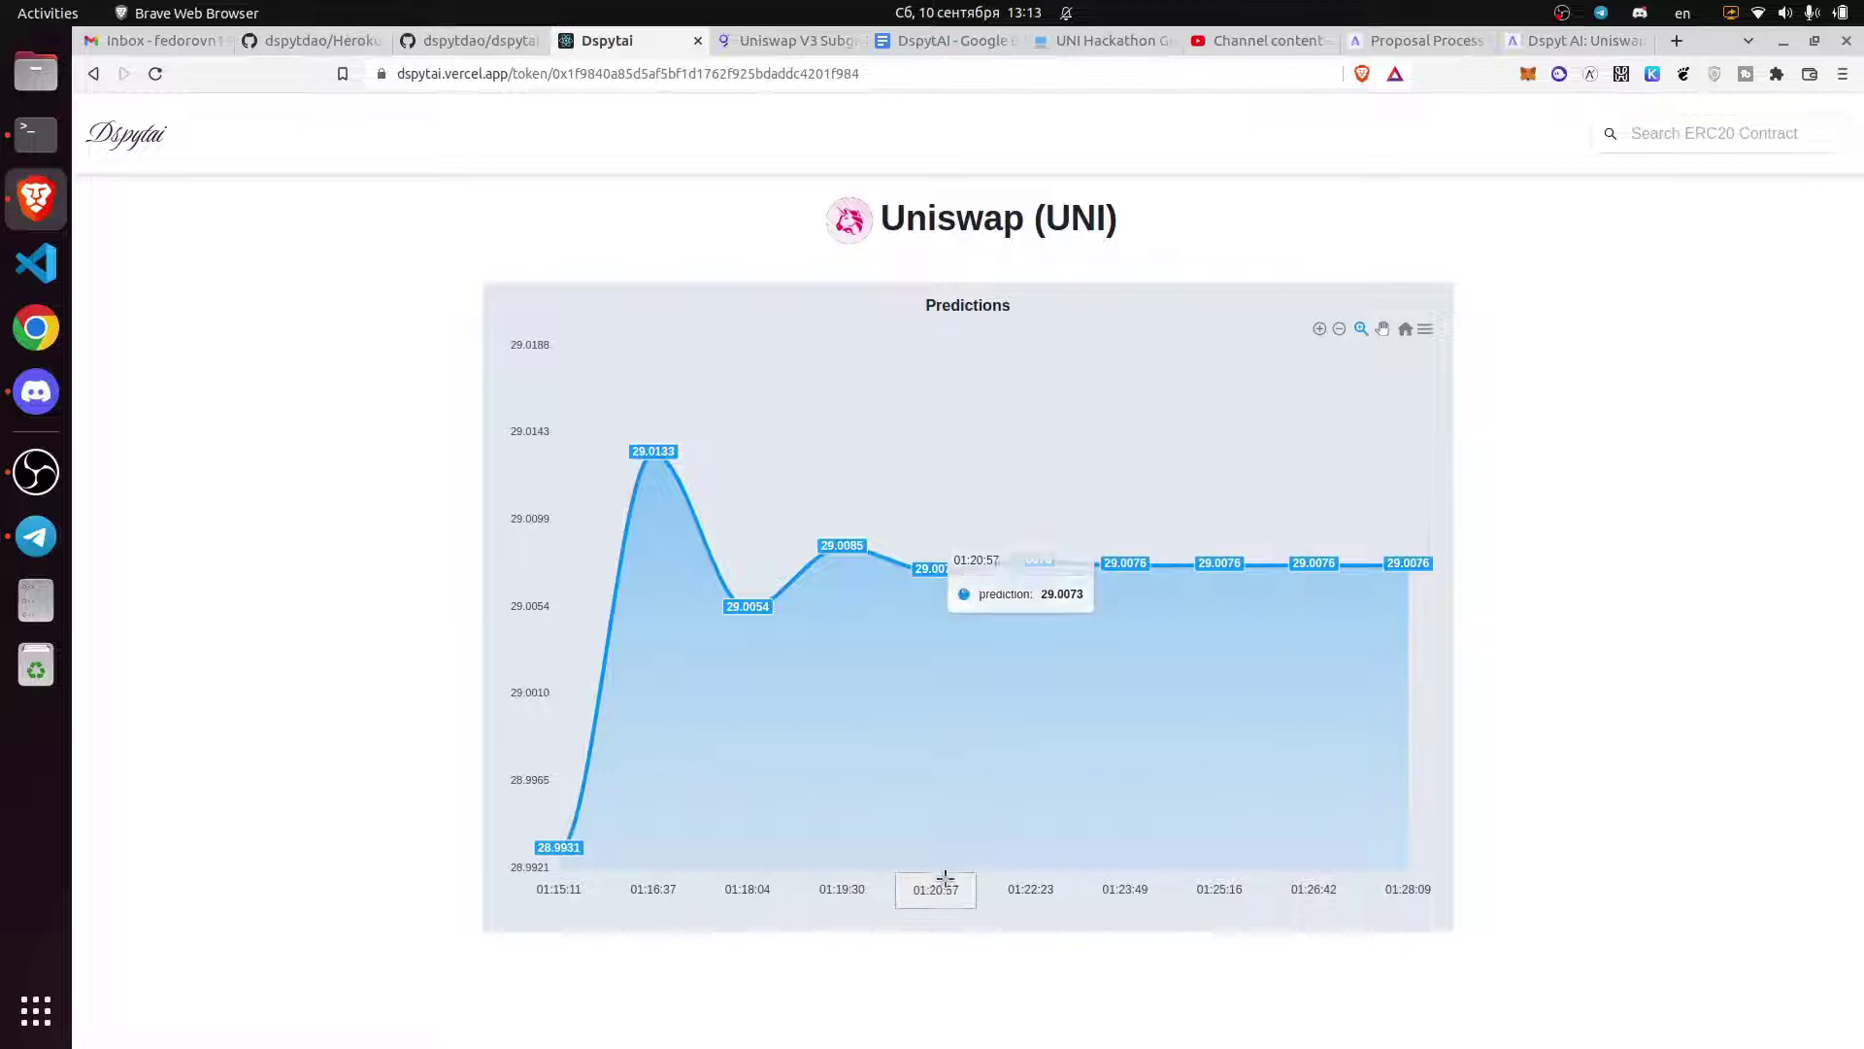
click(1427, 332)
click(1386, 392)
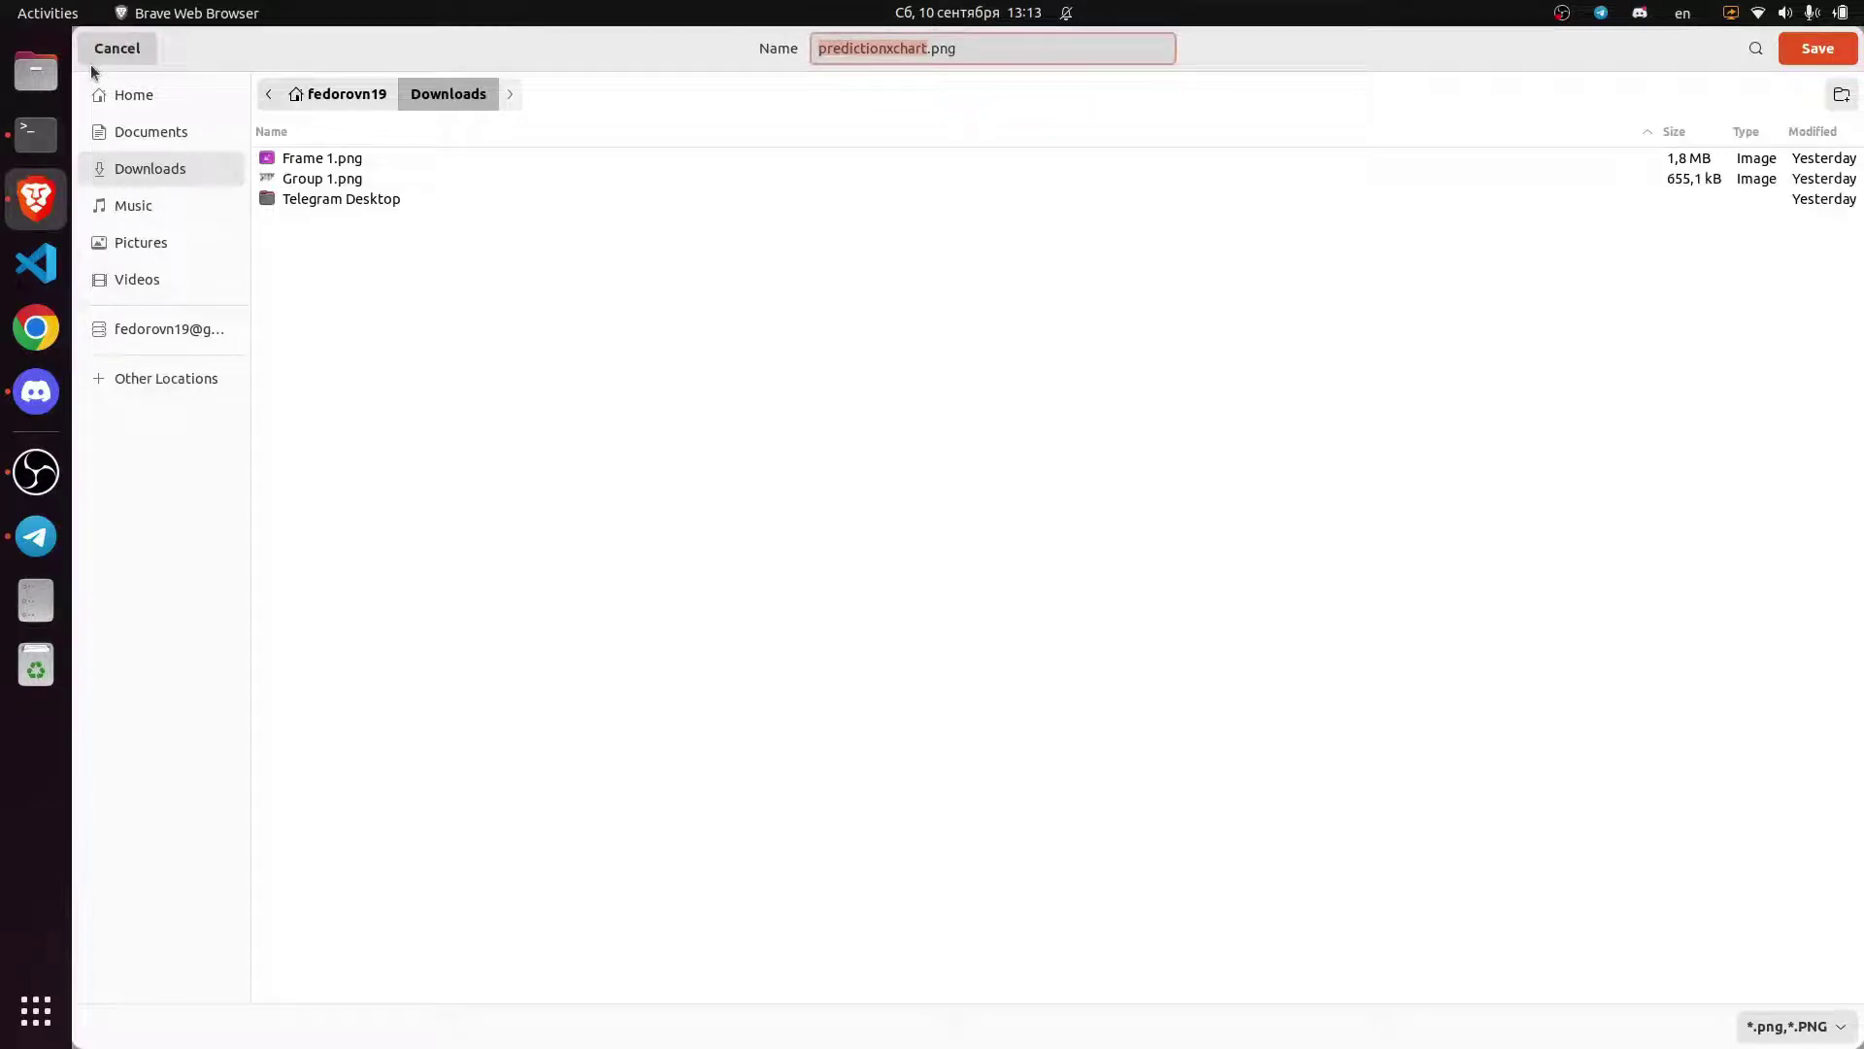
click(98, 58)
- Try the UNI chart's CSV download and cancel the save dialog
click(1426, 332)
click(1385, 415)
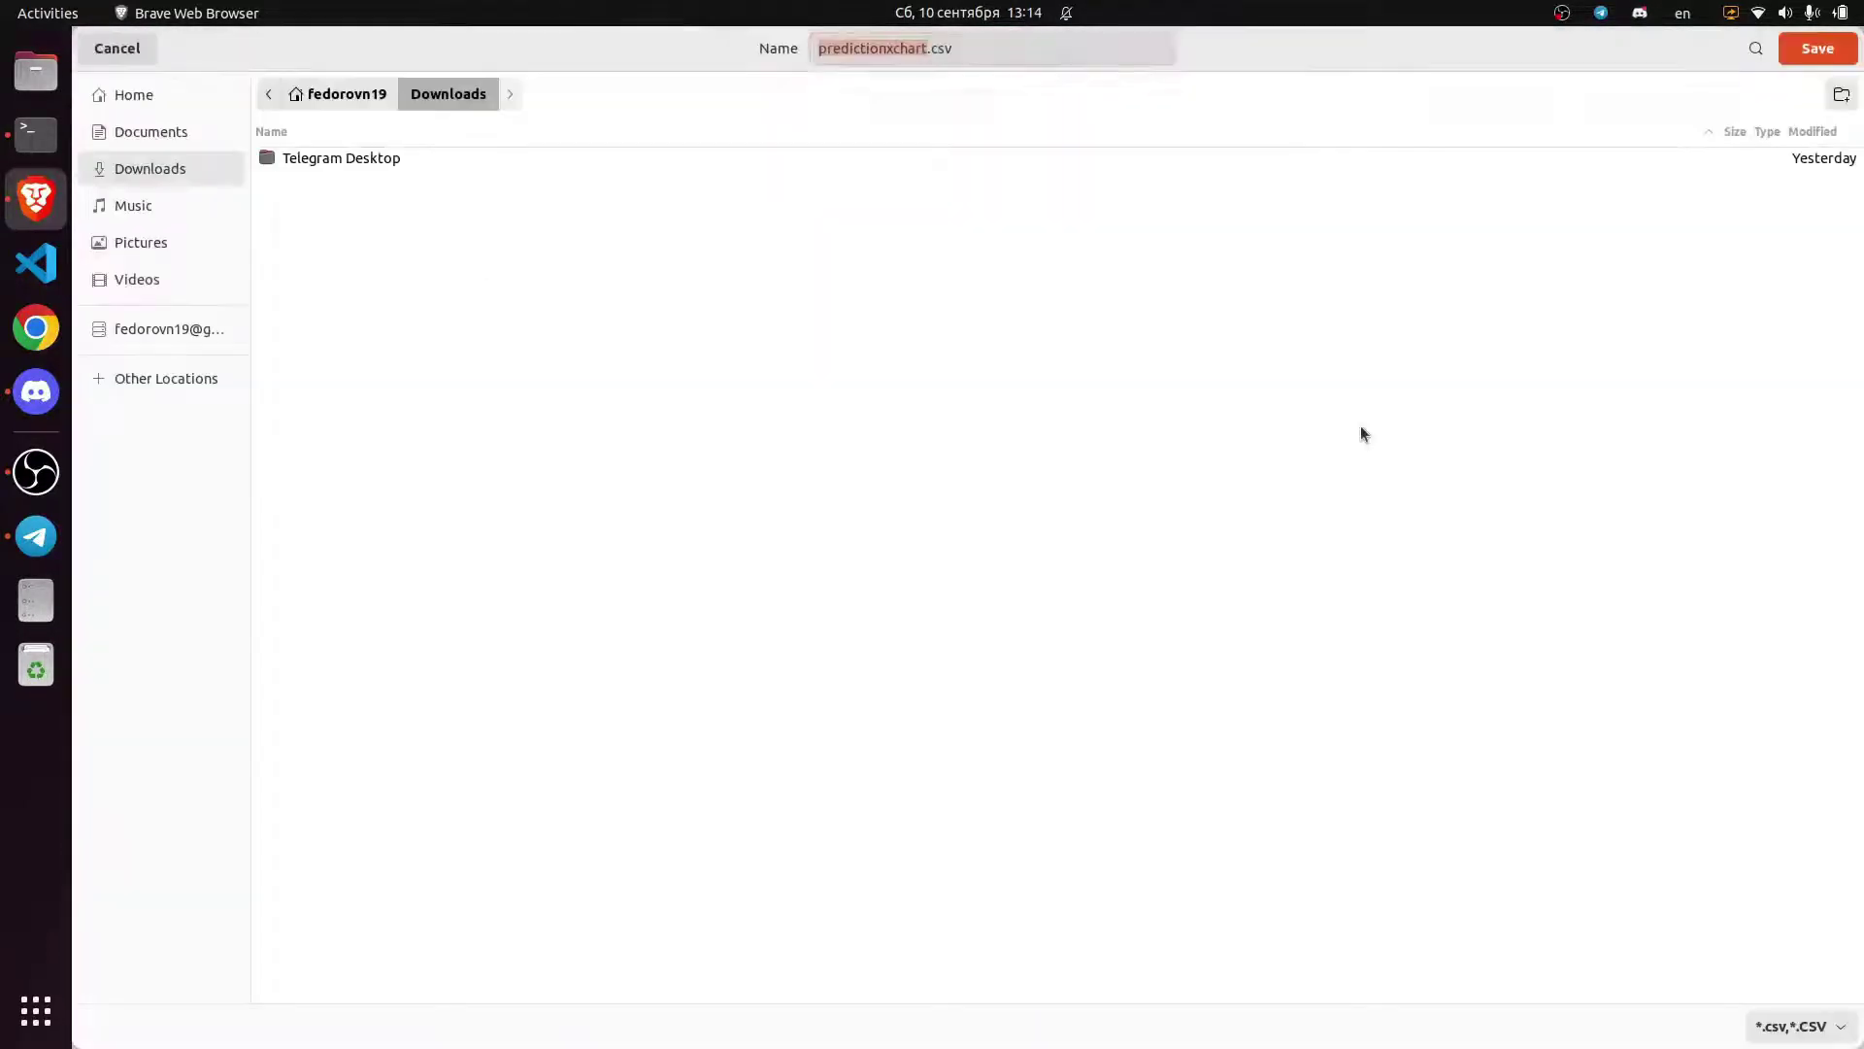
click(116, 48)
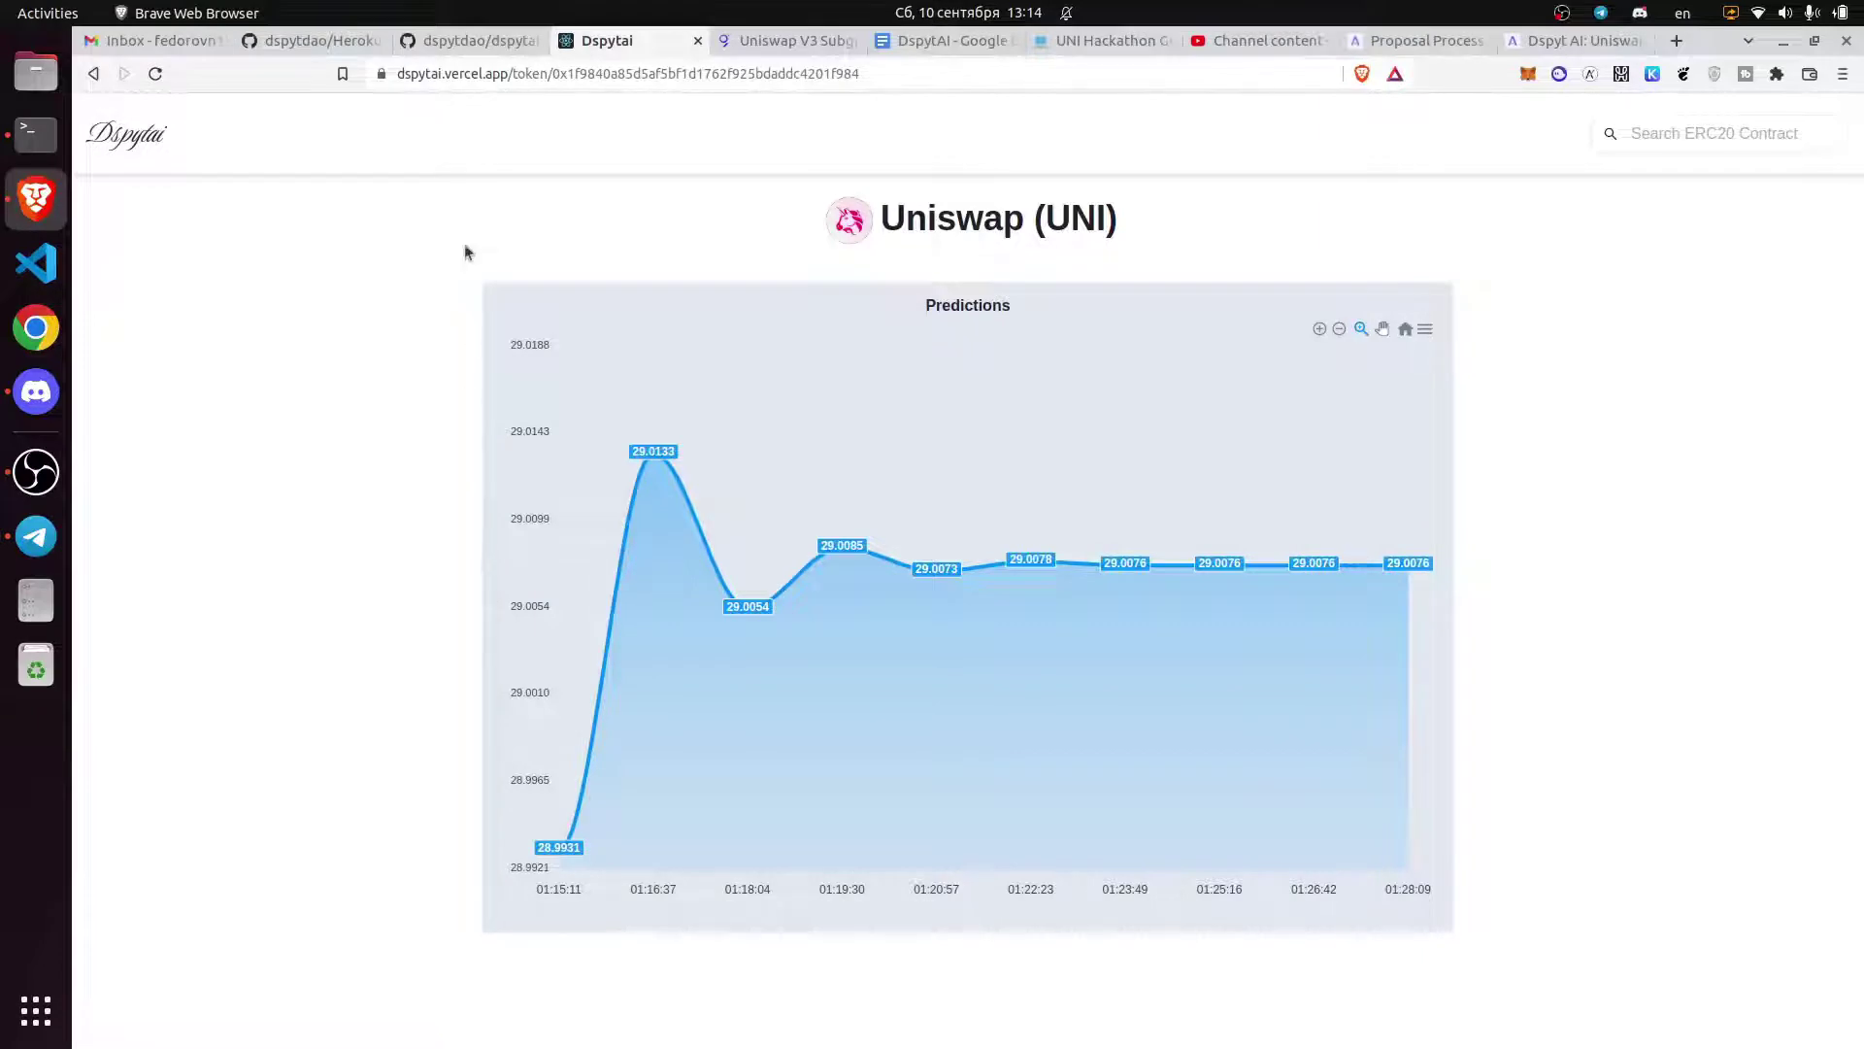
- Highlight the UNI token contract address in the demo URL, then return to the dspytai README
click(446, 41)
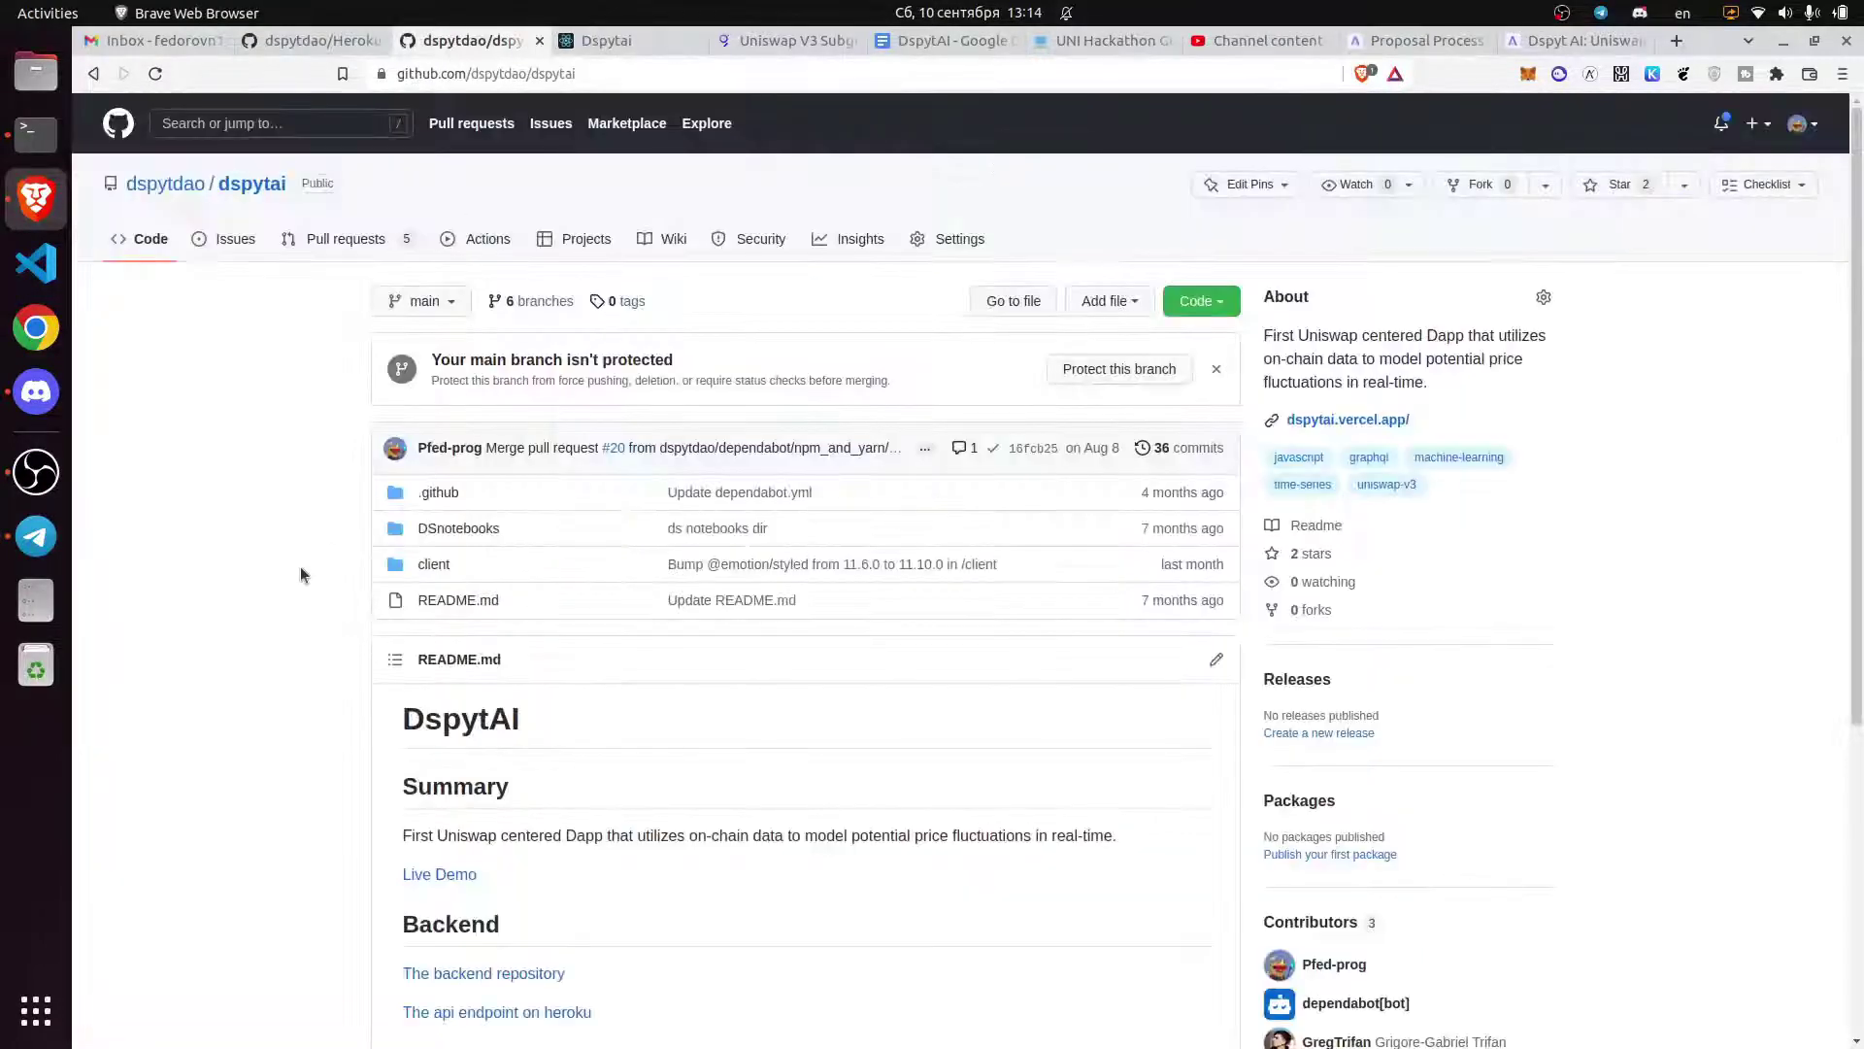
scroll(301, 566, down, 5)
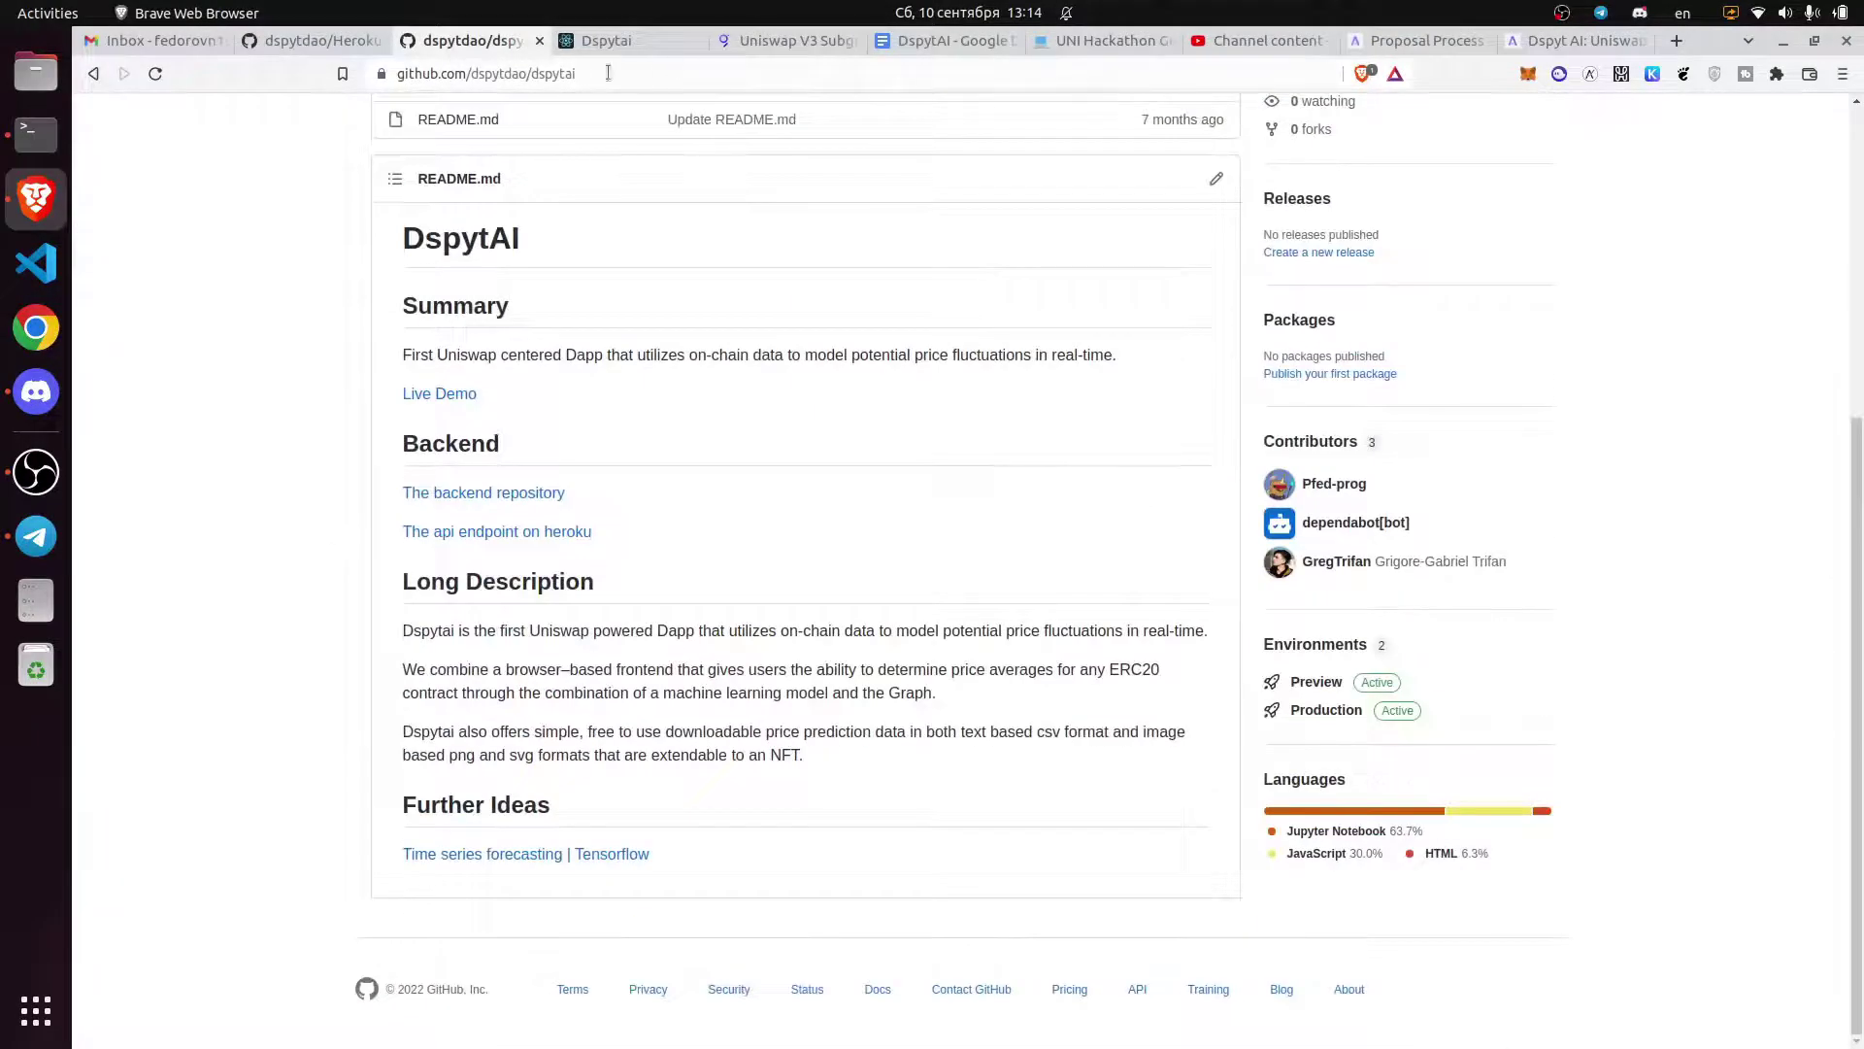
click(606, 41)
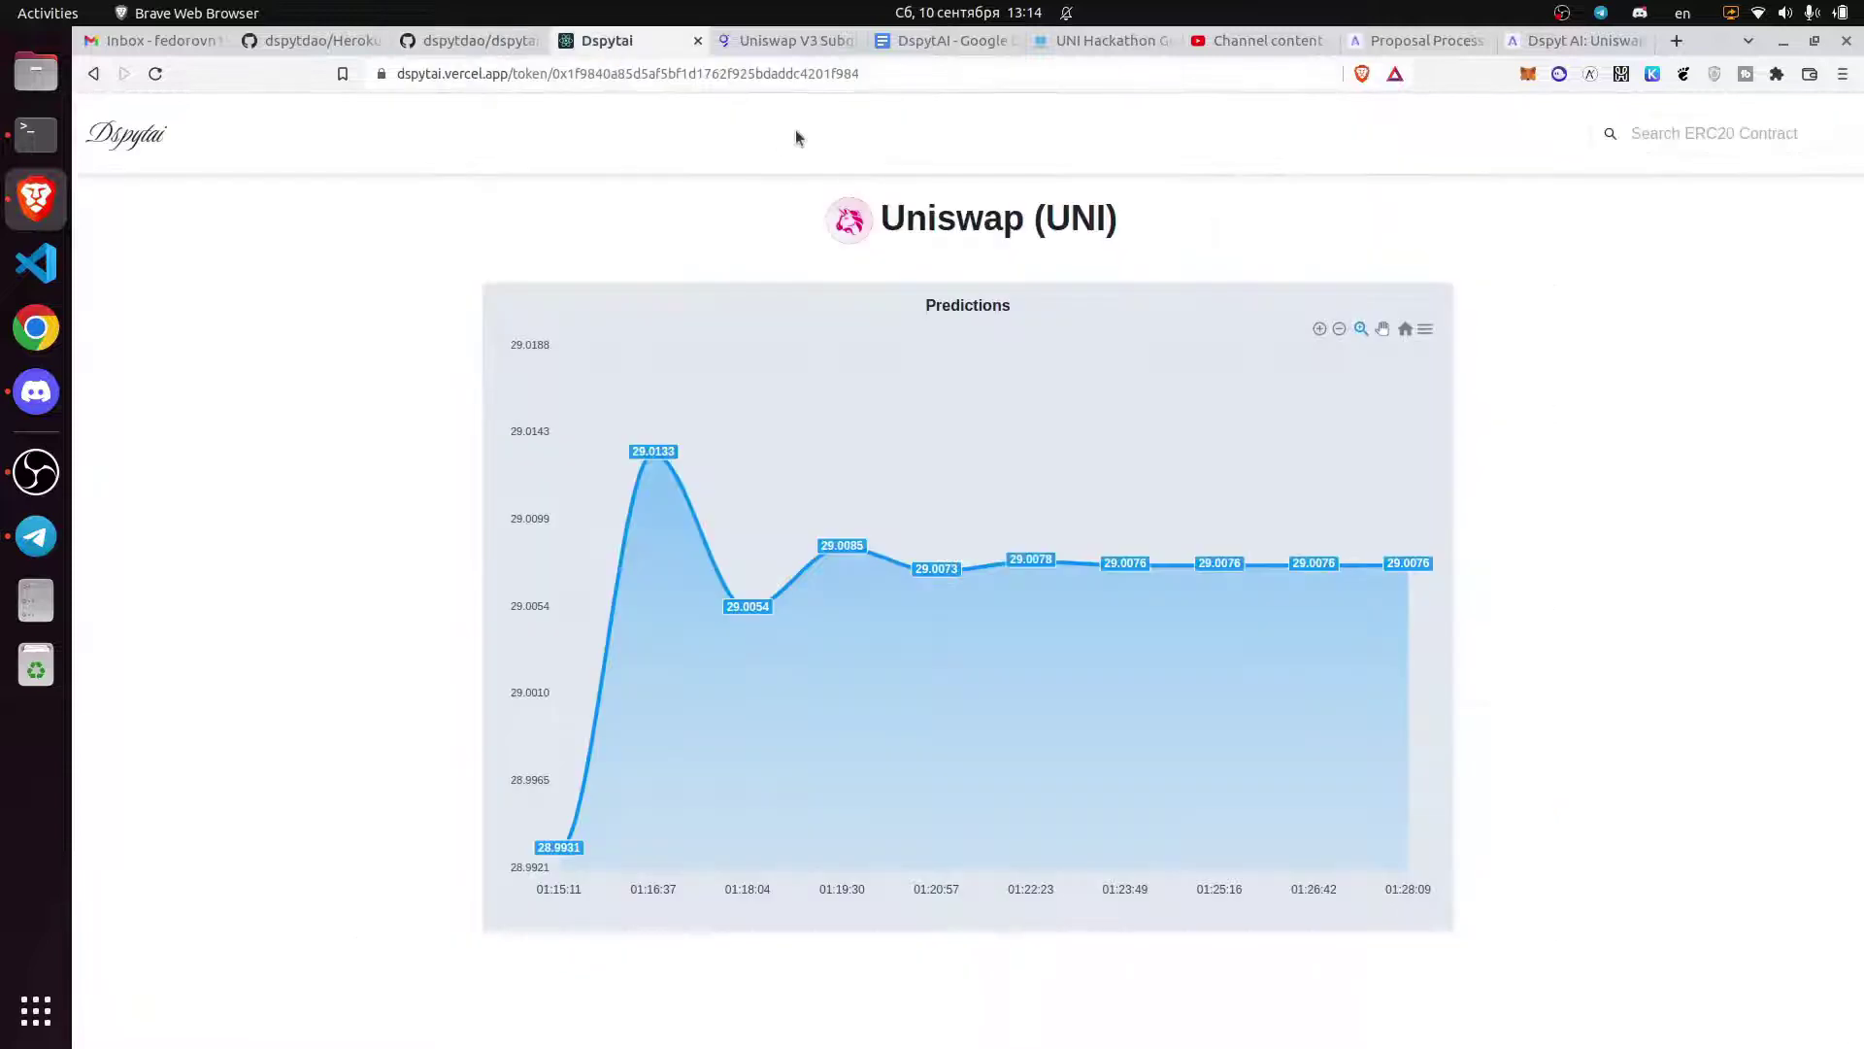
click(798, 73)
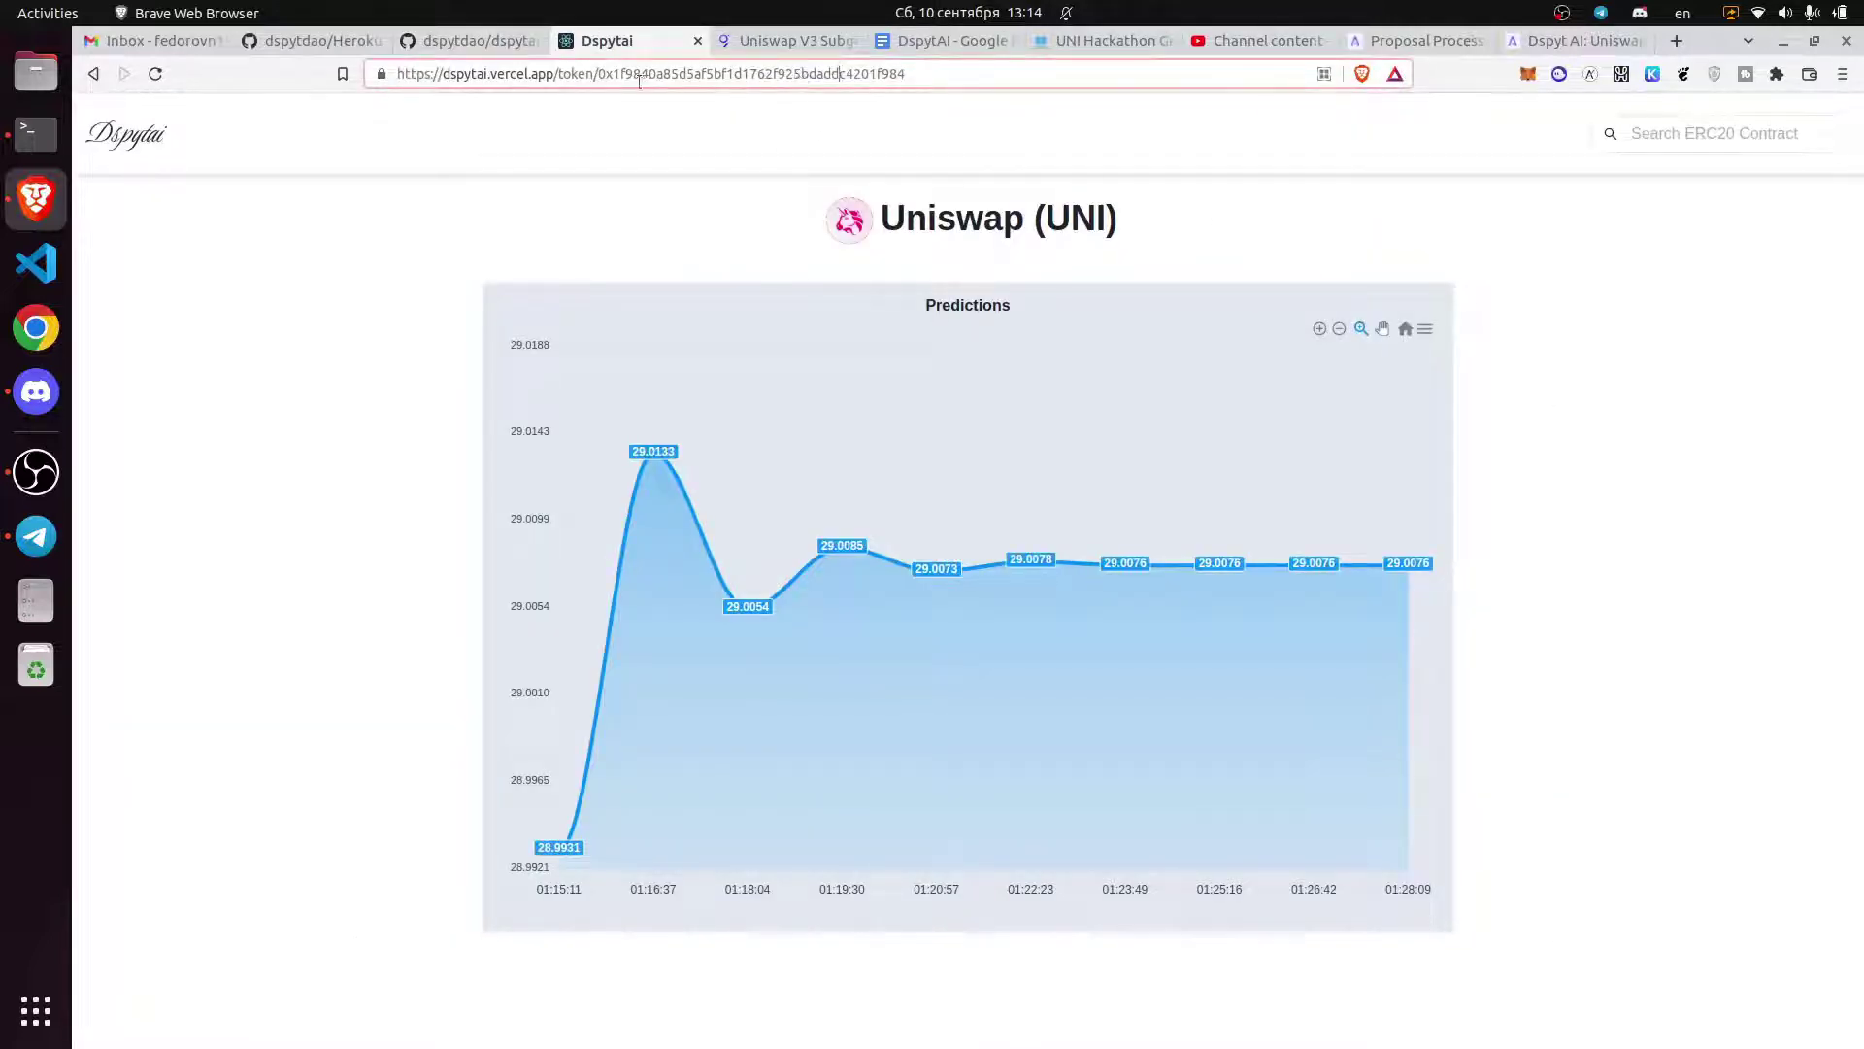
drag(598, 74, 1047, 76)
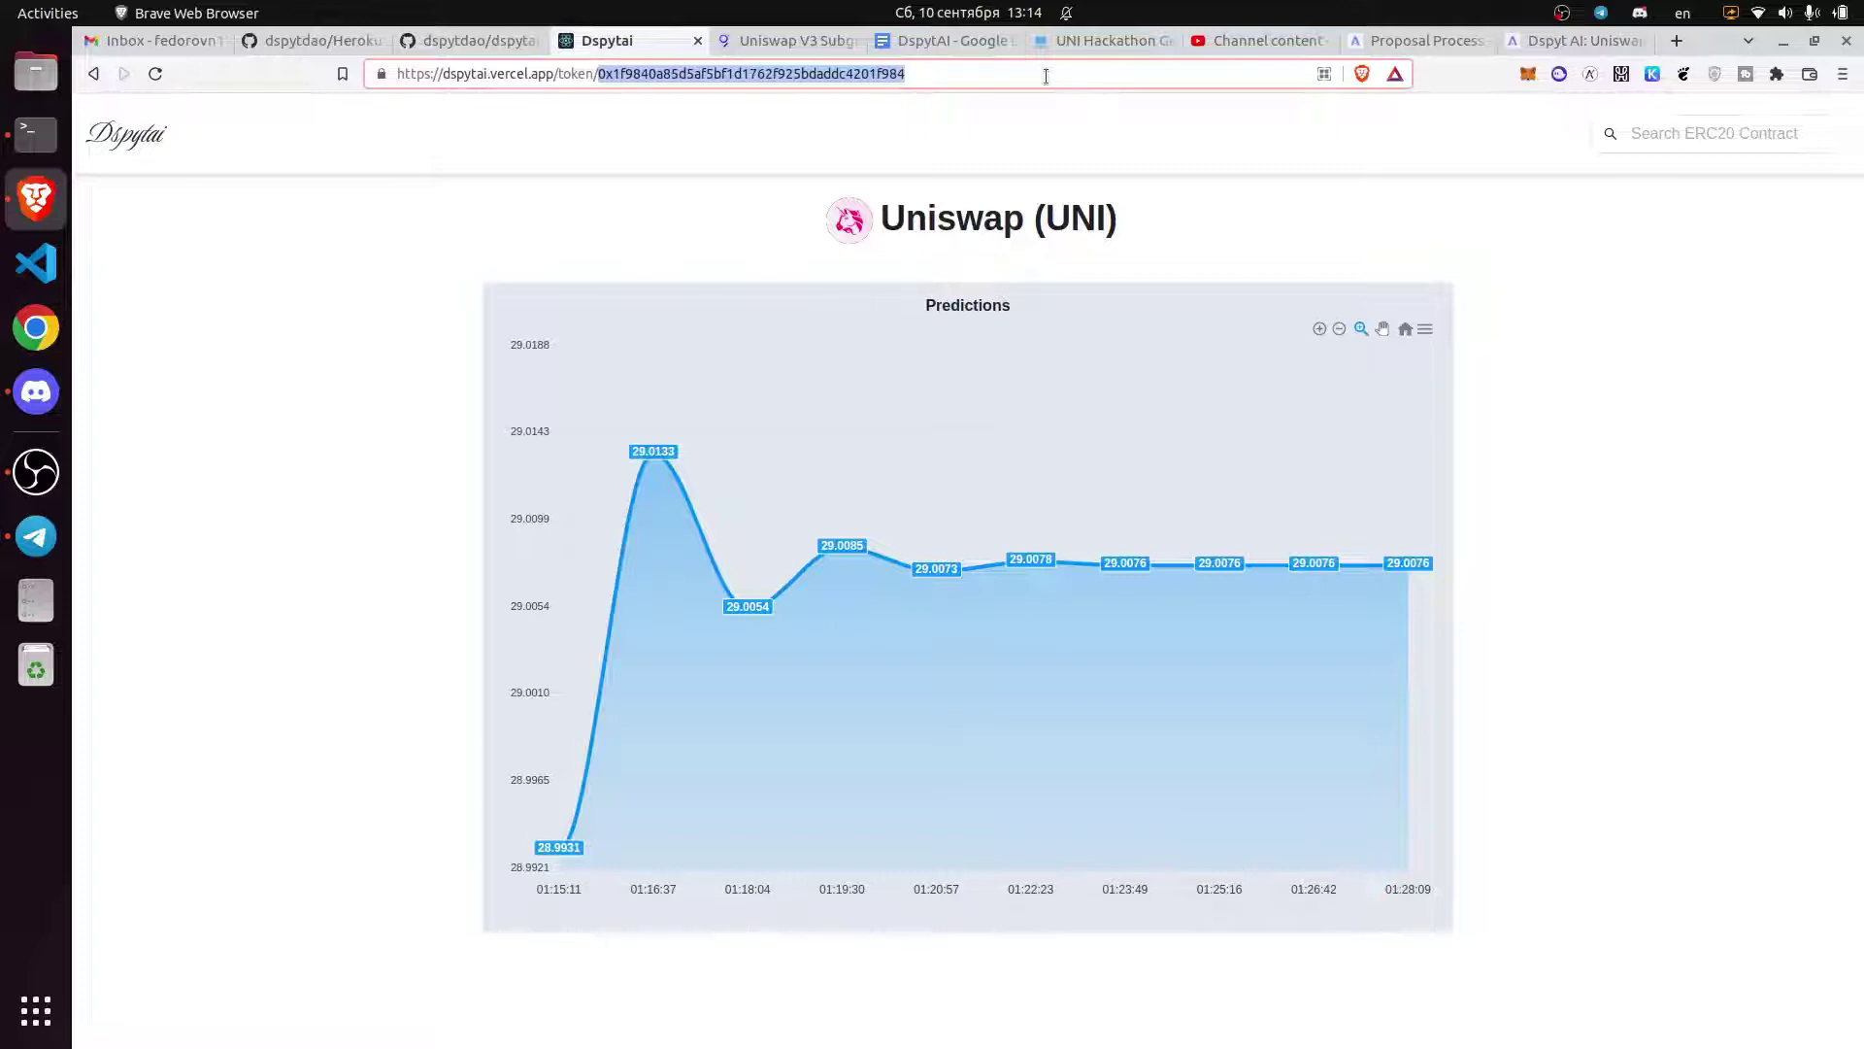
click(785, 74)
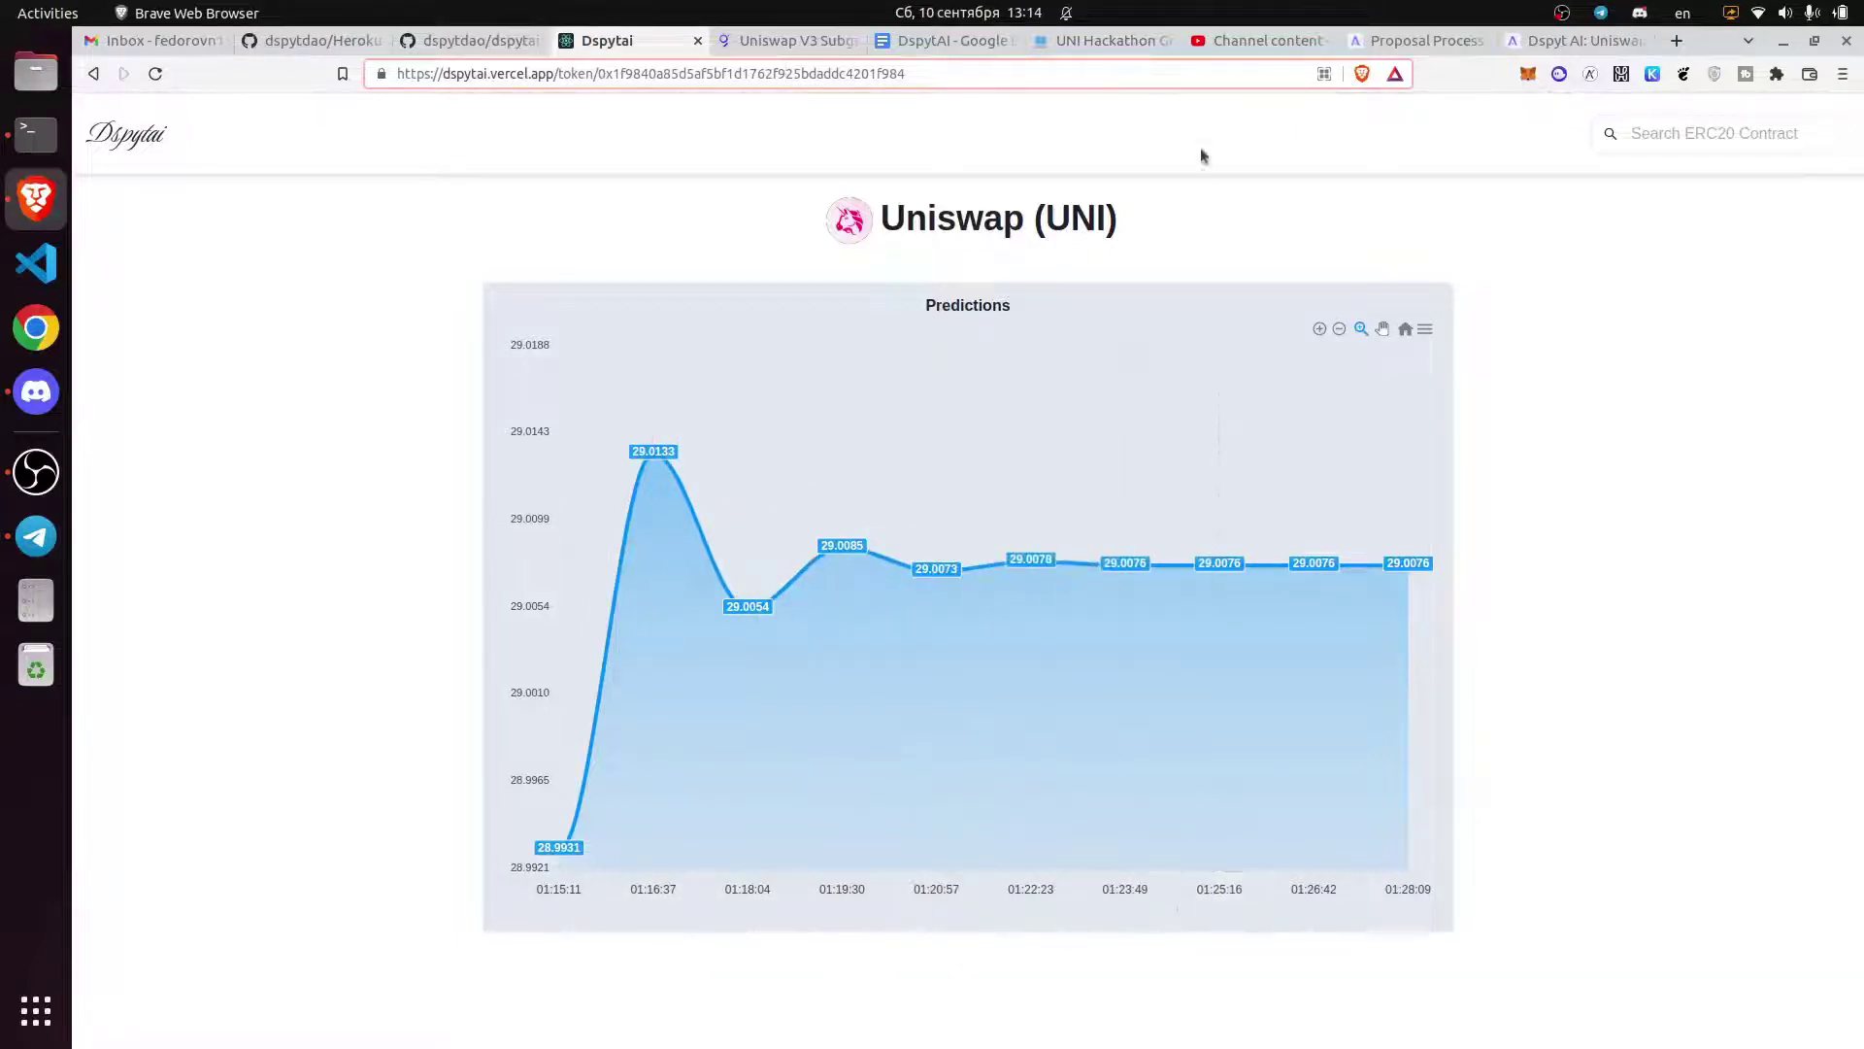
click(451, 39)
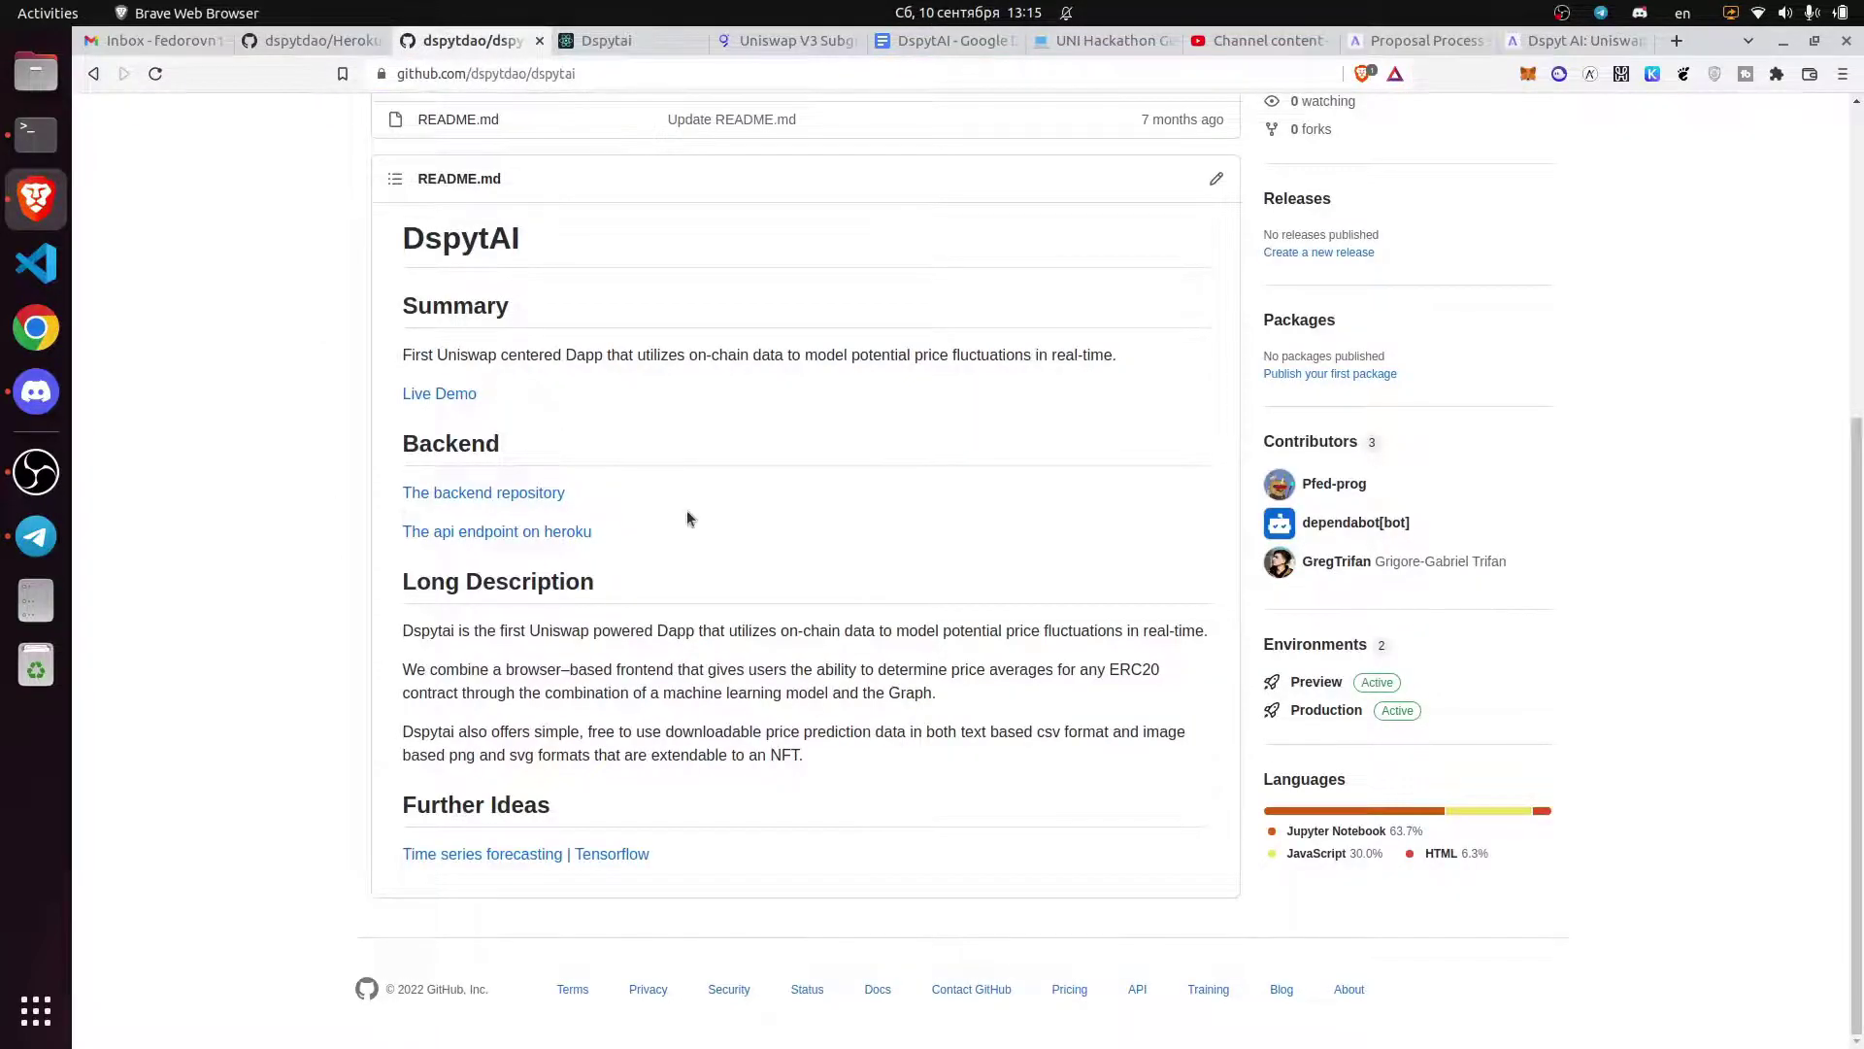
scroll(859, 573, up, 5)
scroll(860, 573, down, 5)
scroll(874, 302, up, 4)
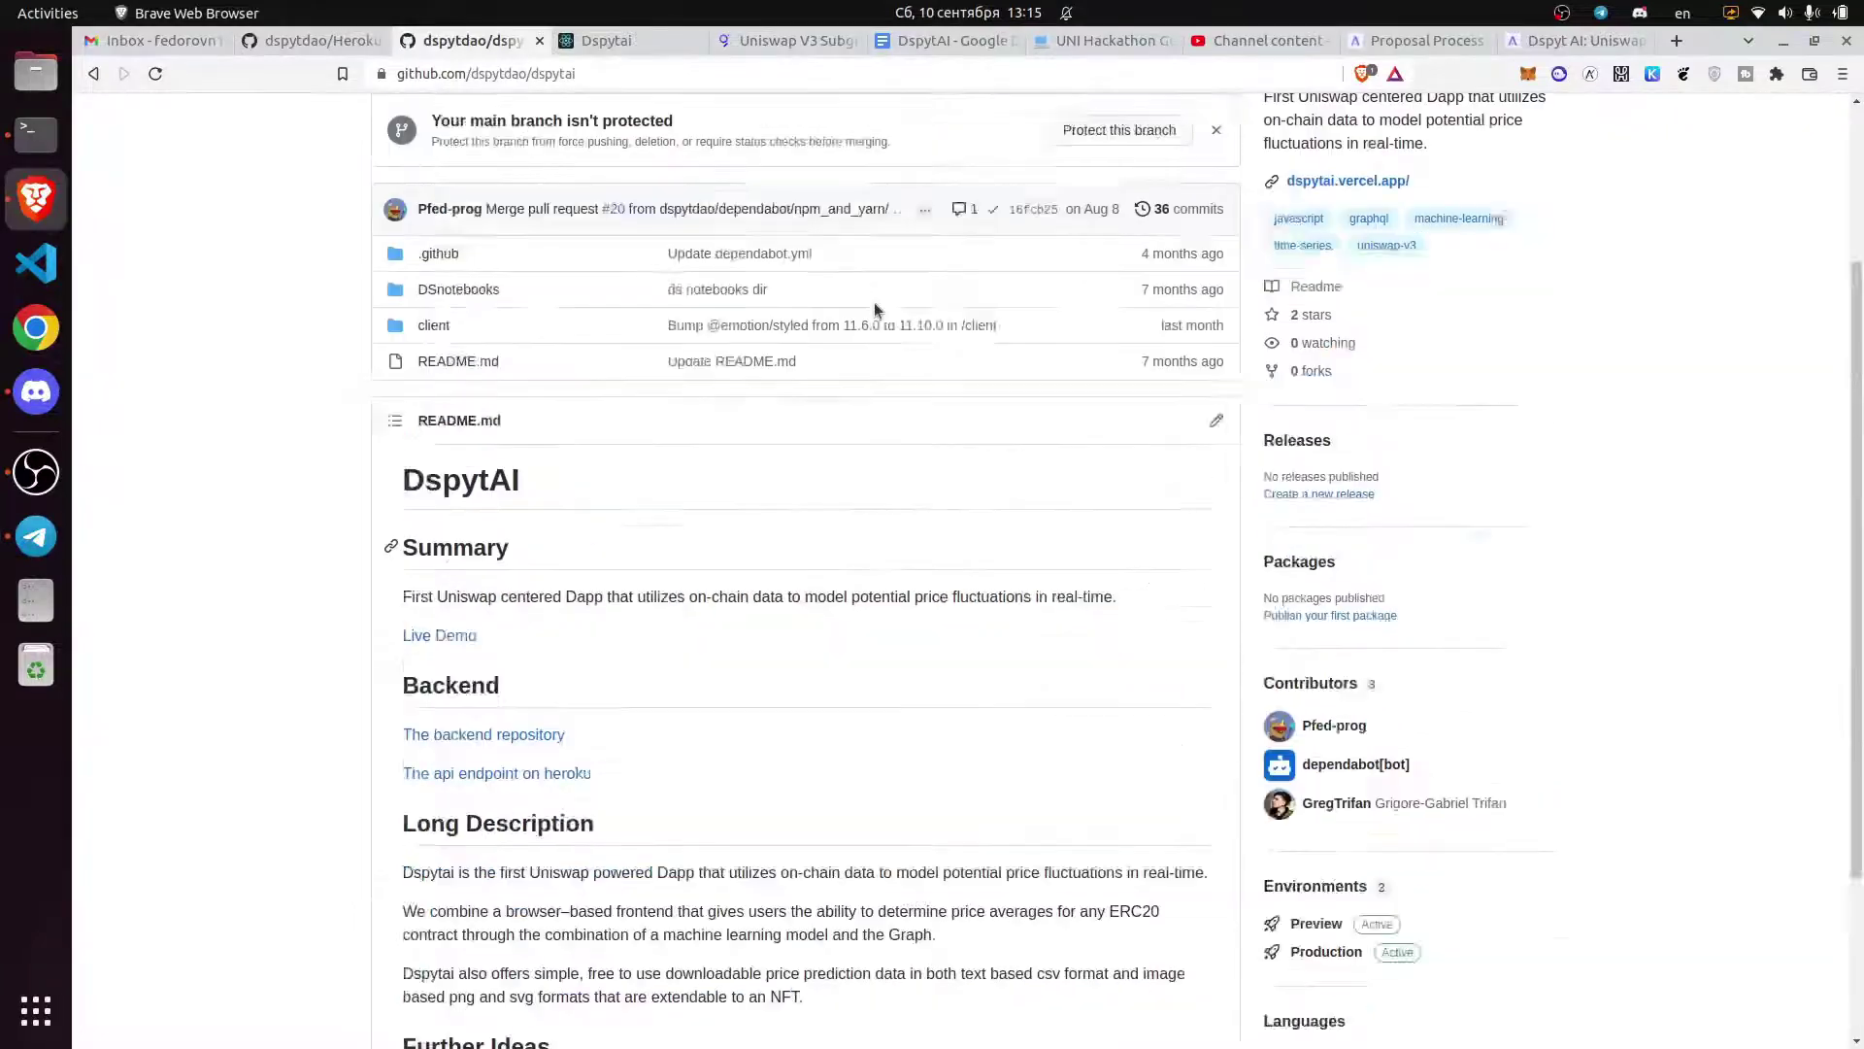
scroll(874, 301, up, 3)
scroll(874, 302, down, 7)
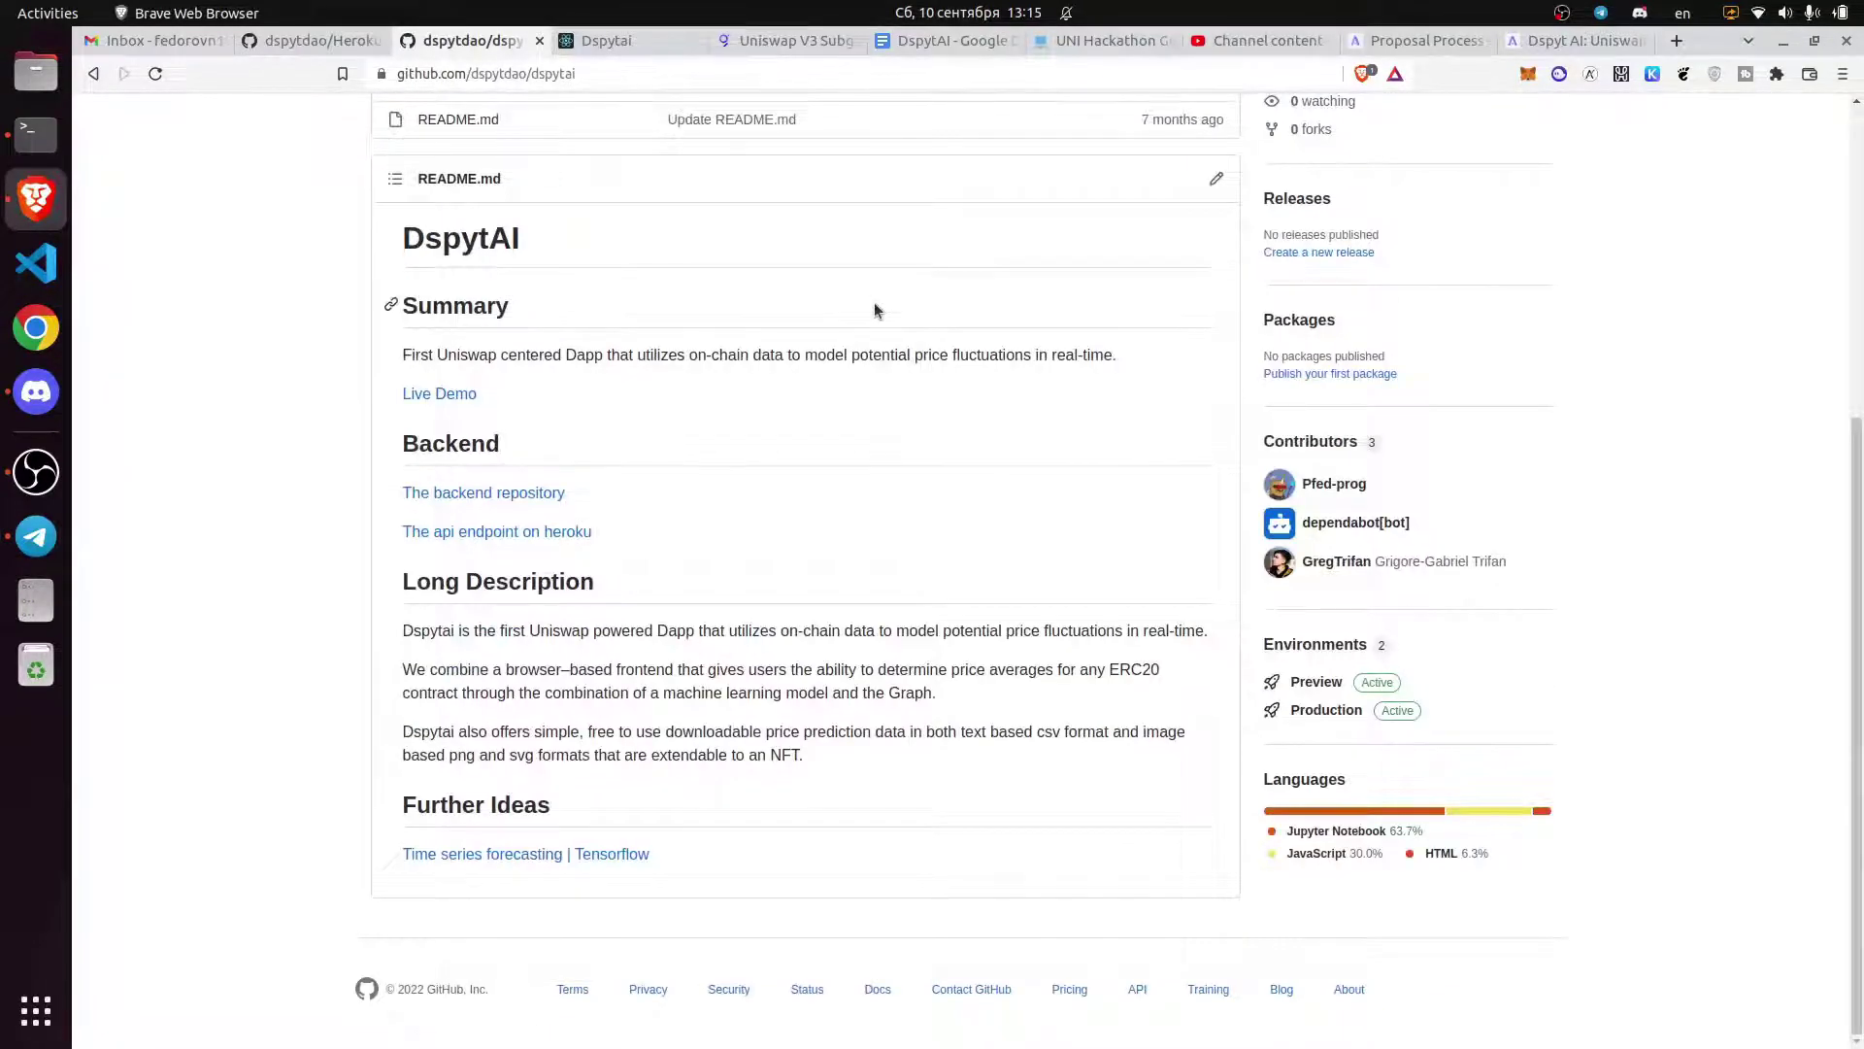
- Switch between the dspytai README and the UNI predictions demo, ending on the demo
click(606, 39)
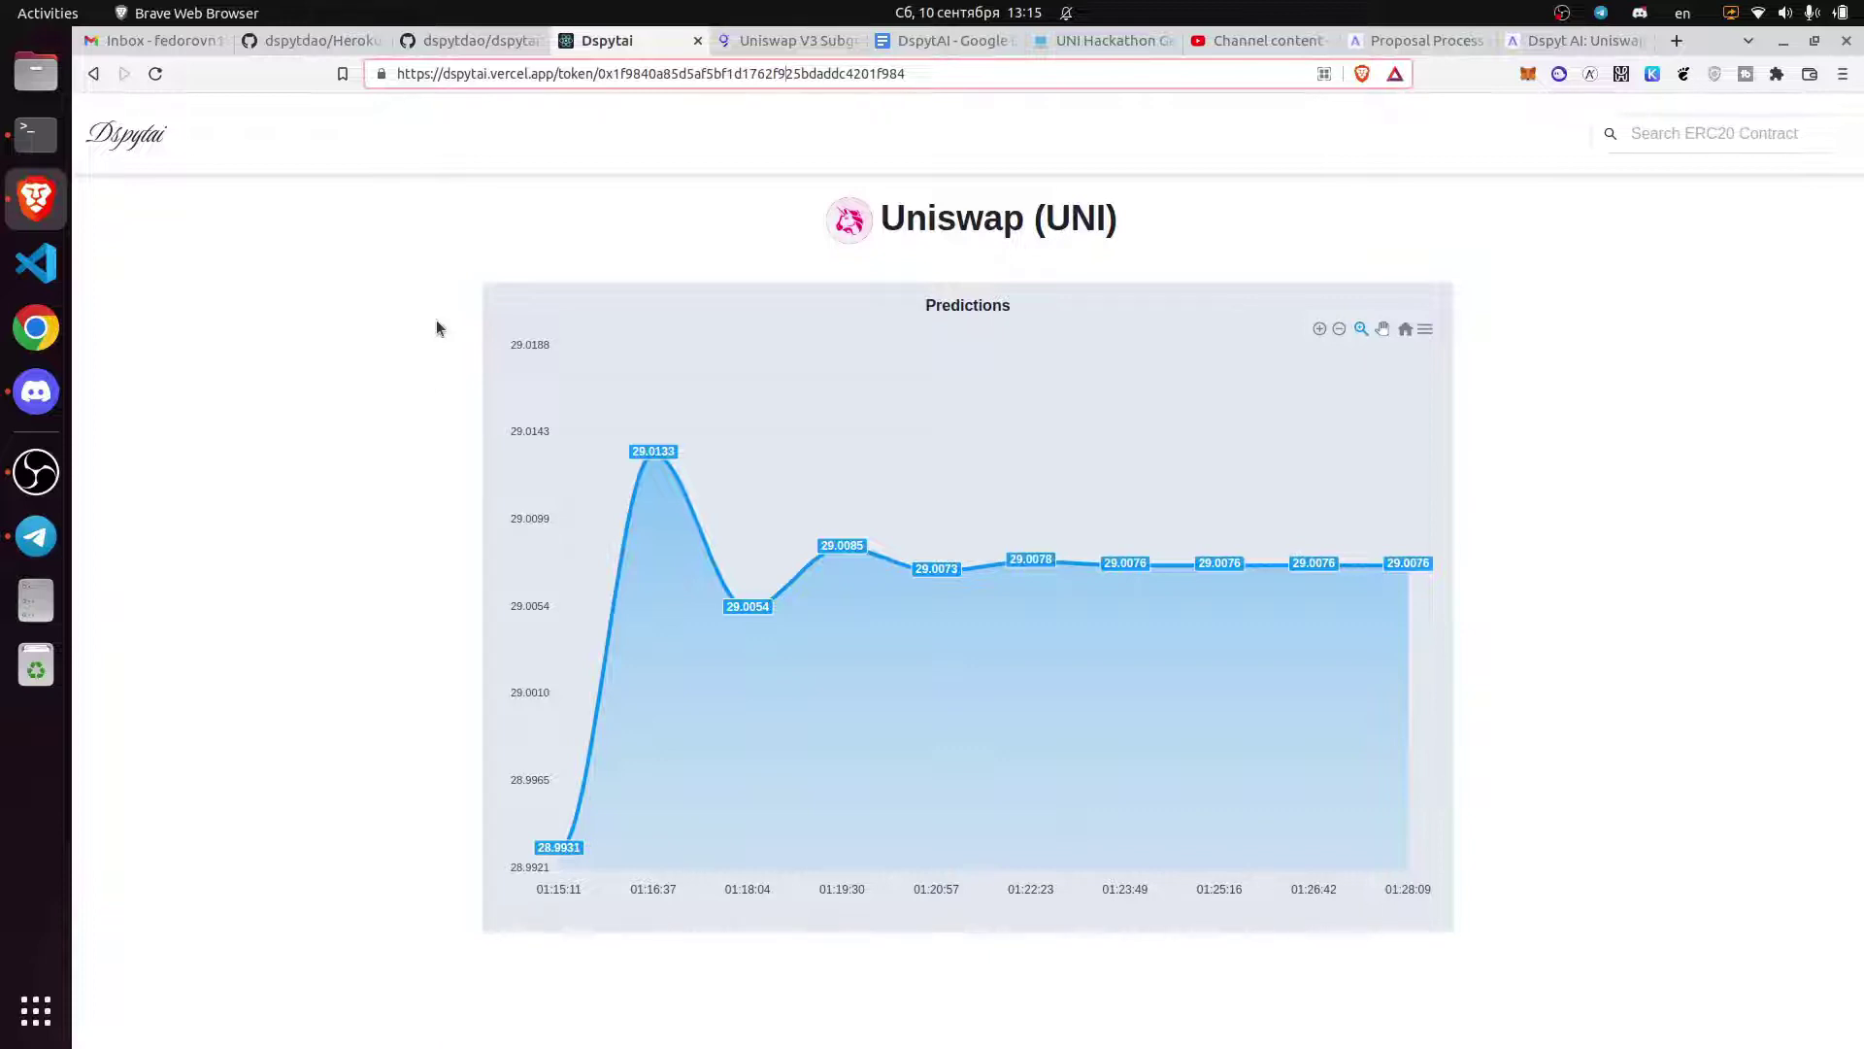
click(486, 50)
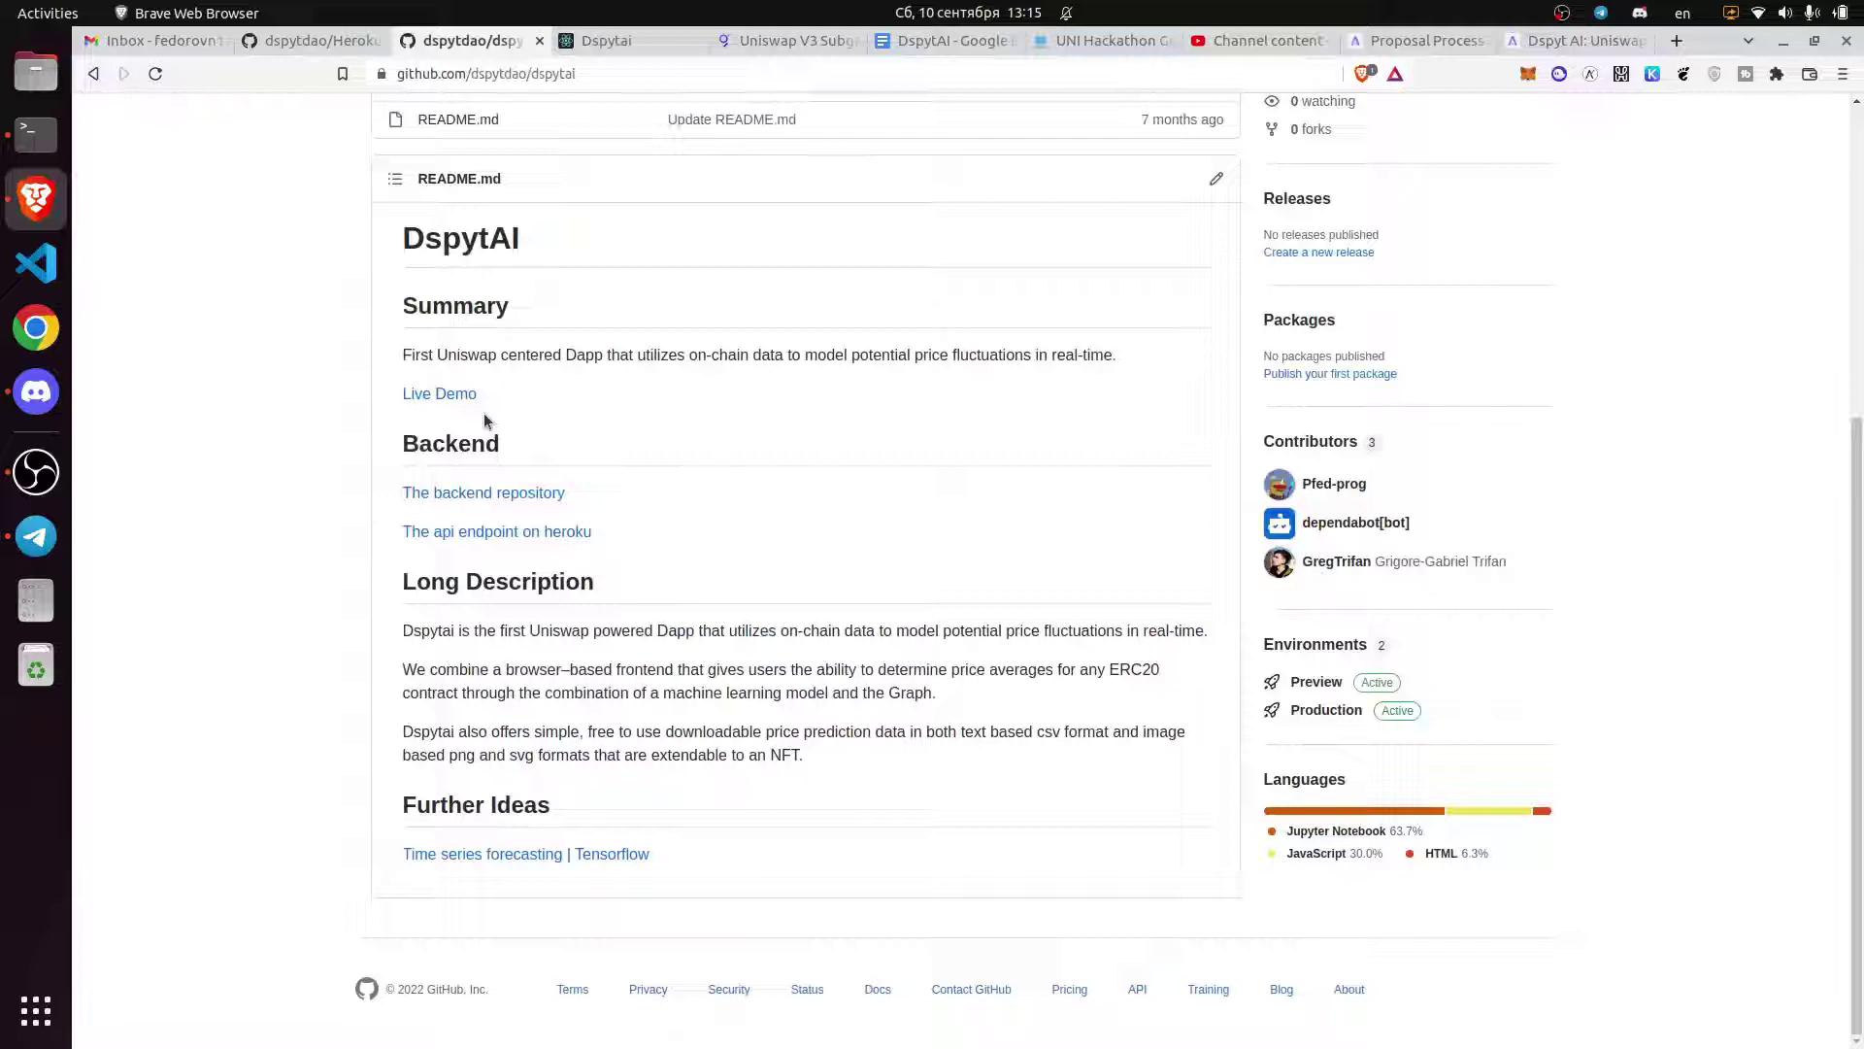
scroll(487, 421, up, 3)
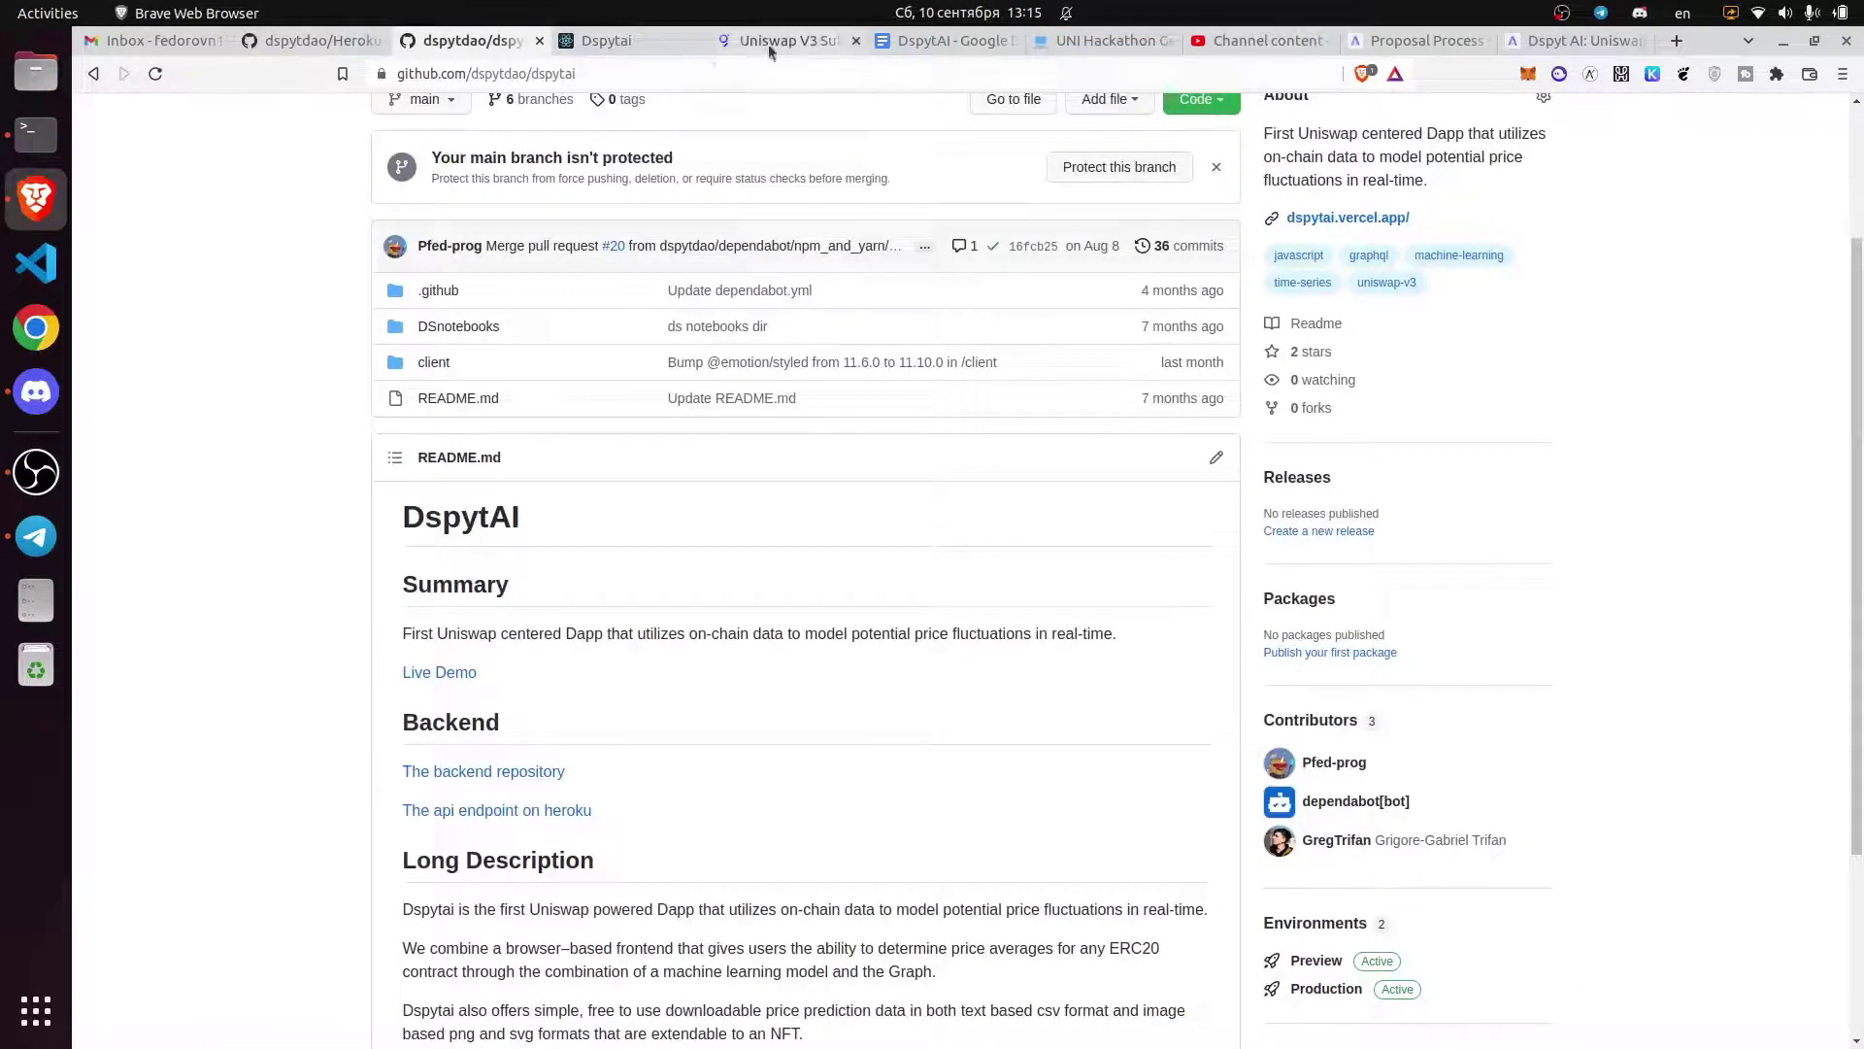
click(620, 42)
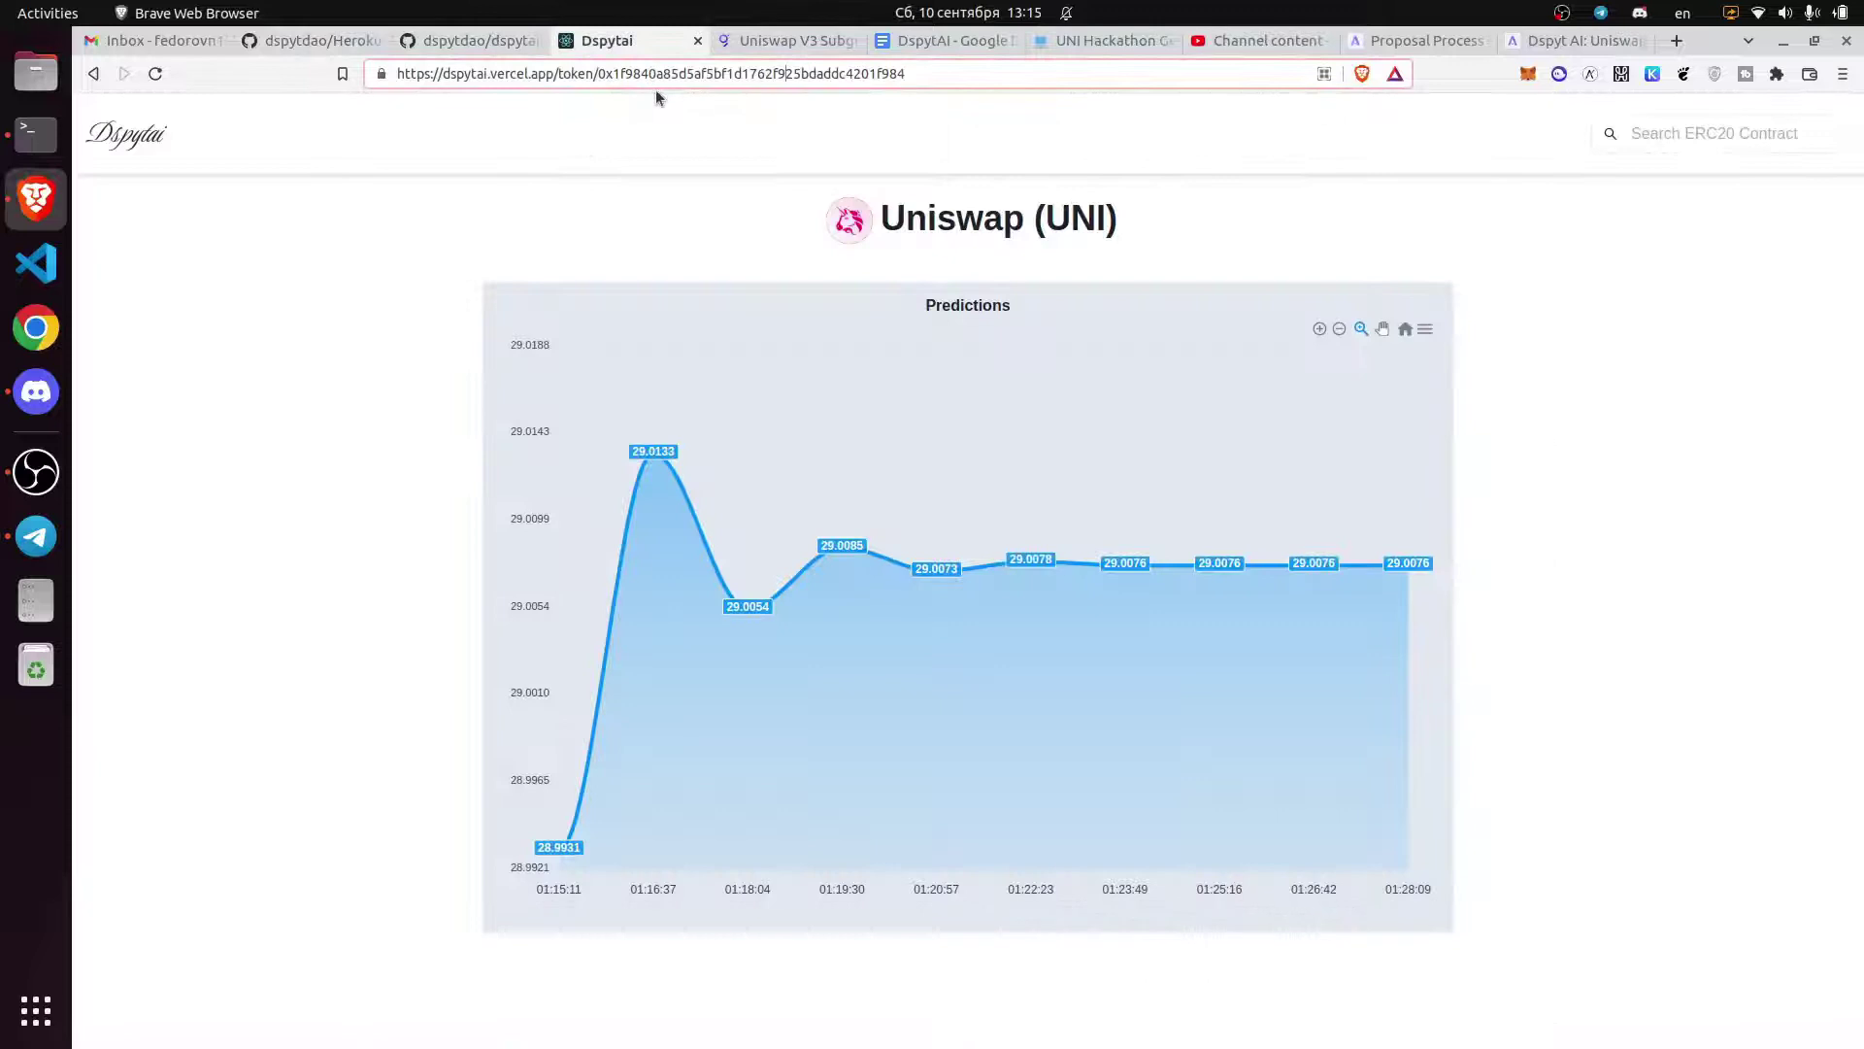
- Open the 'Advanced Realized Volatility and Quarticity' link from Heroku_Graph_ML's Further References in a new tab
click(314, 40)
scroll(293, 638, down, 5)
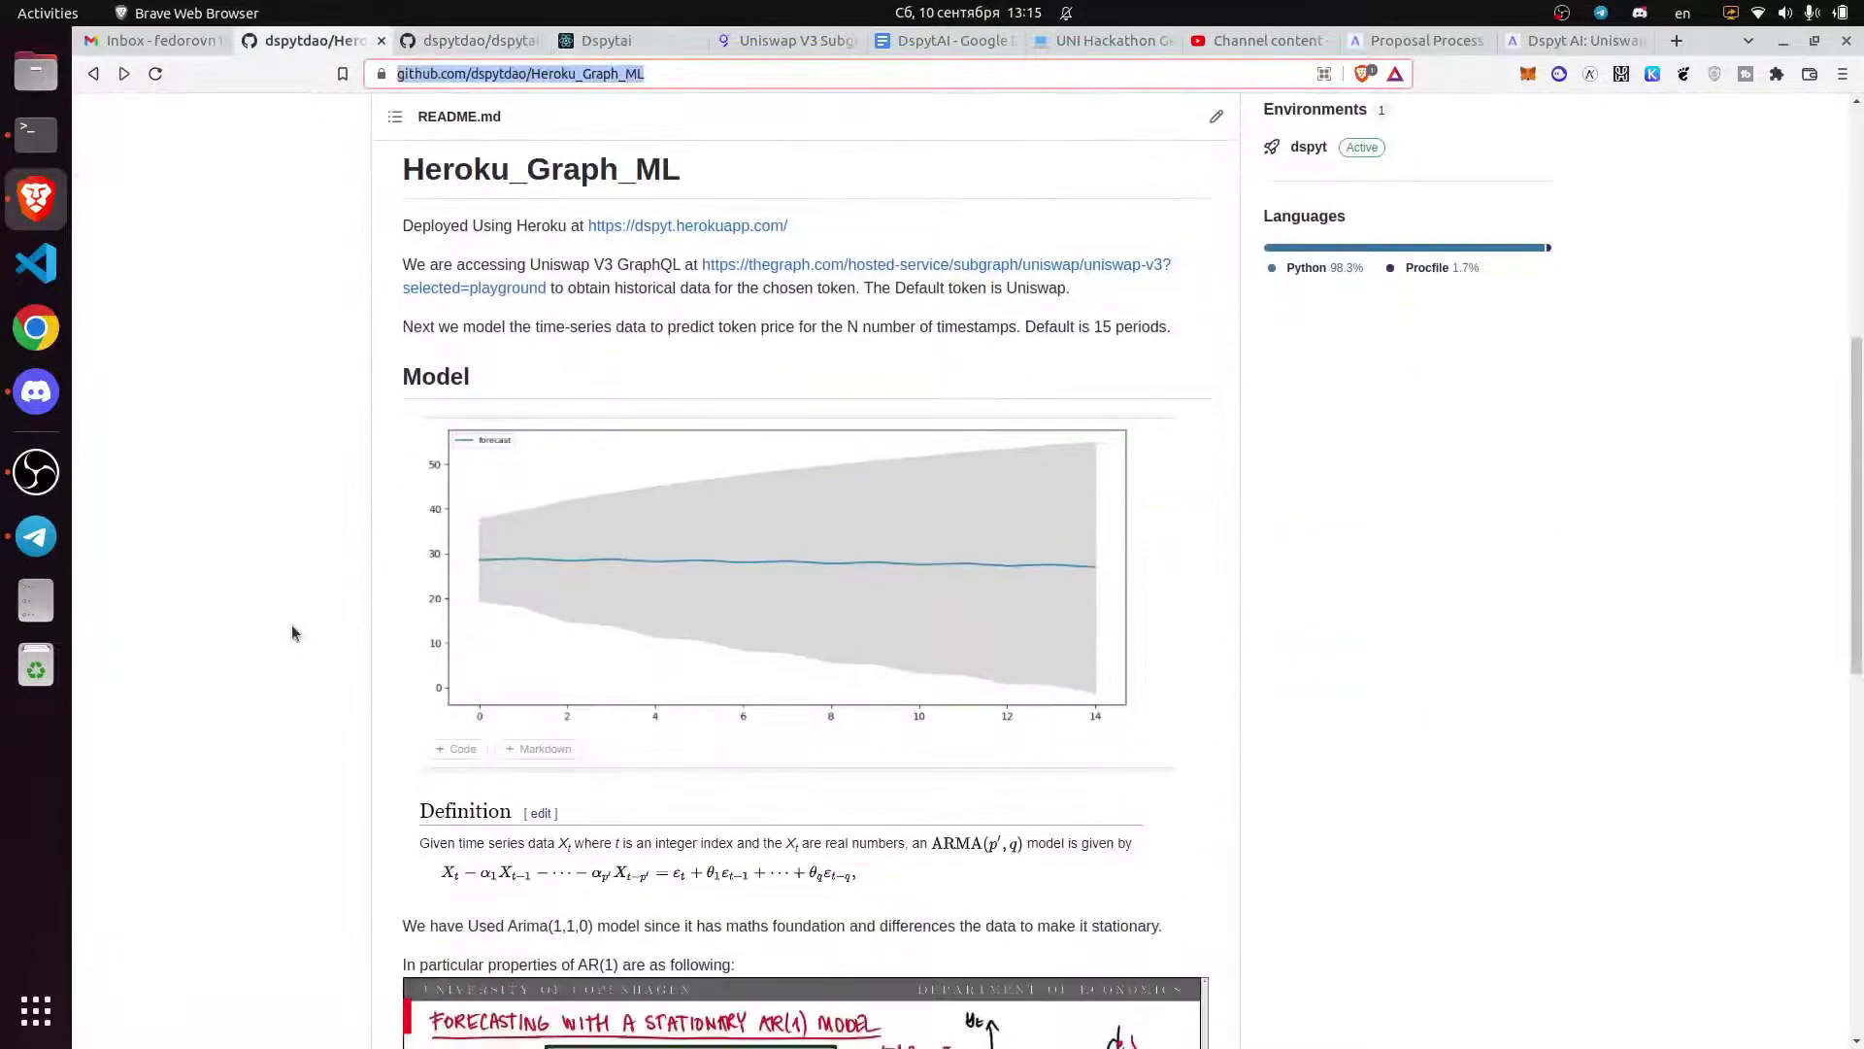
scroll(292, 625, down, 1)
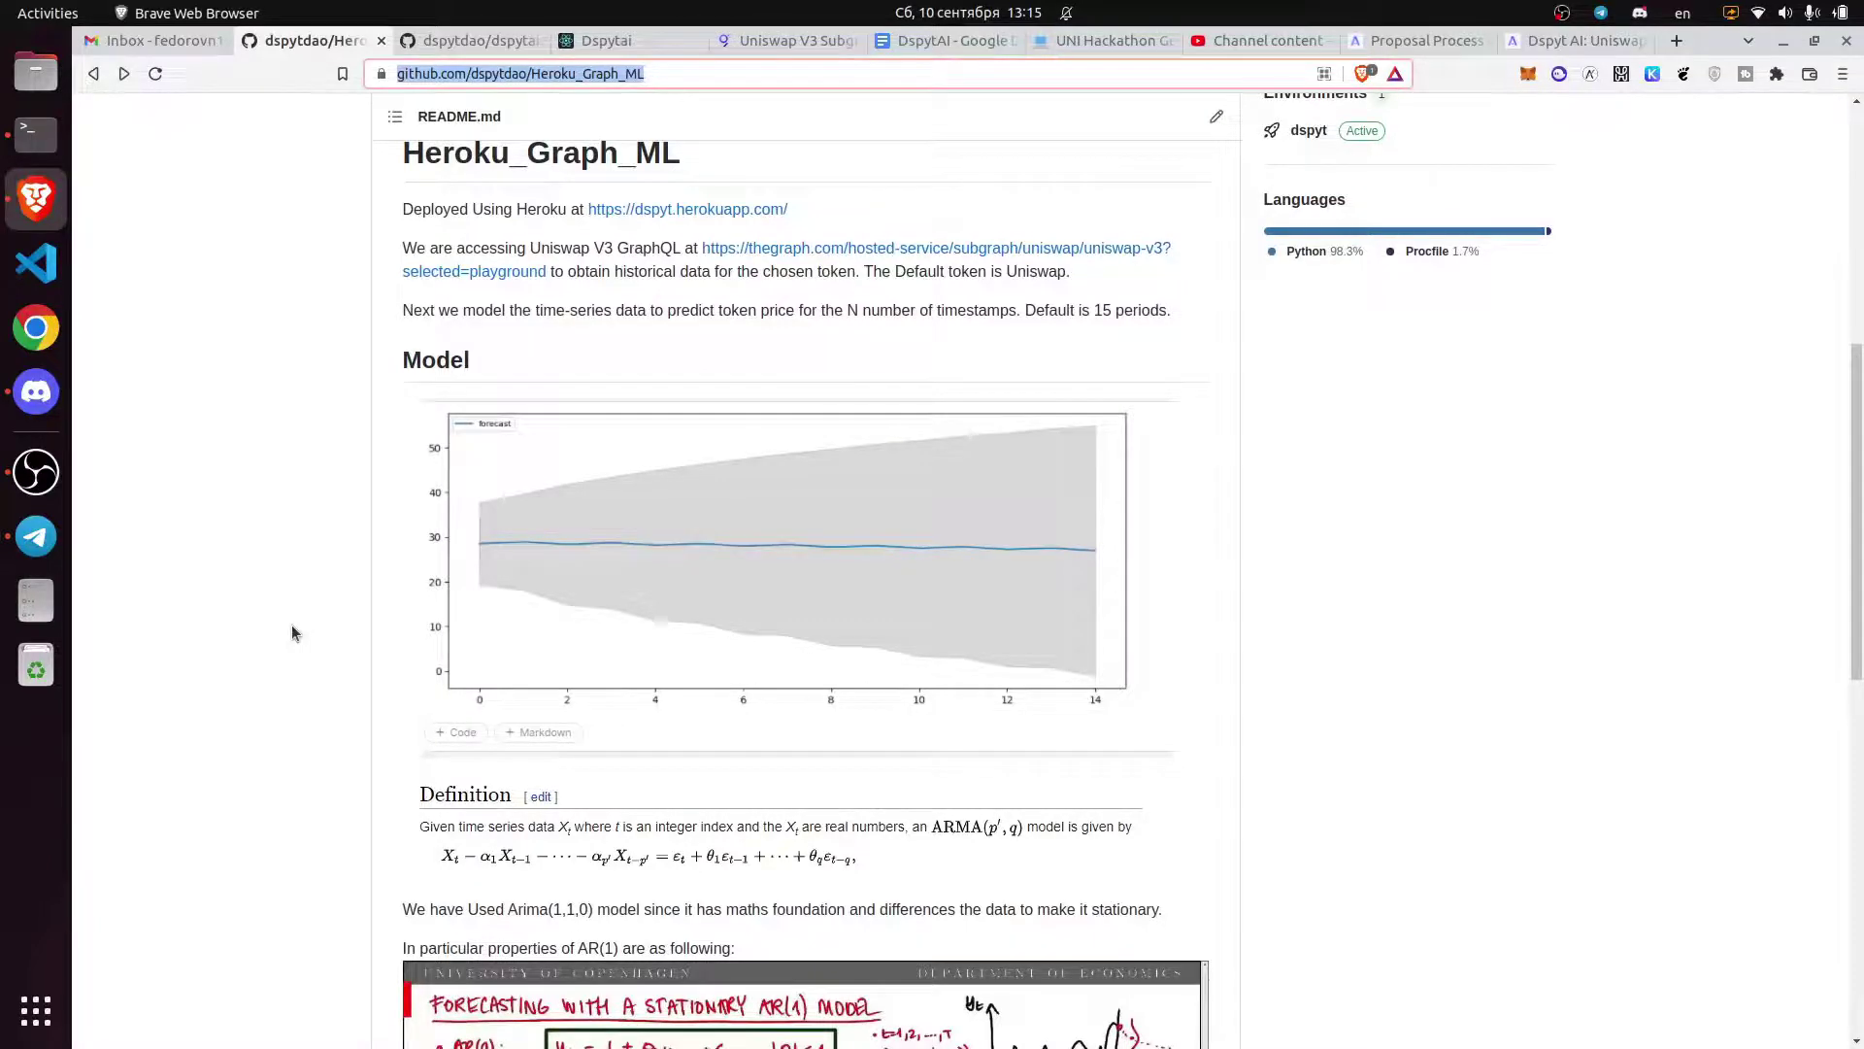
scroll(291, 624, down, 5)
scroll(293, 625, down, 3)
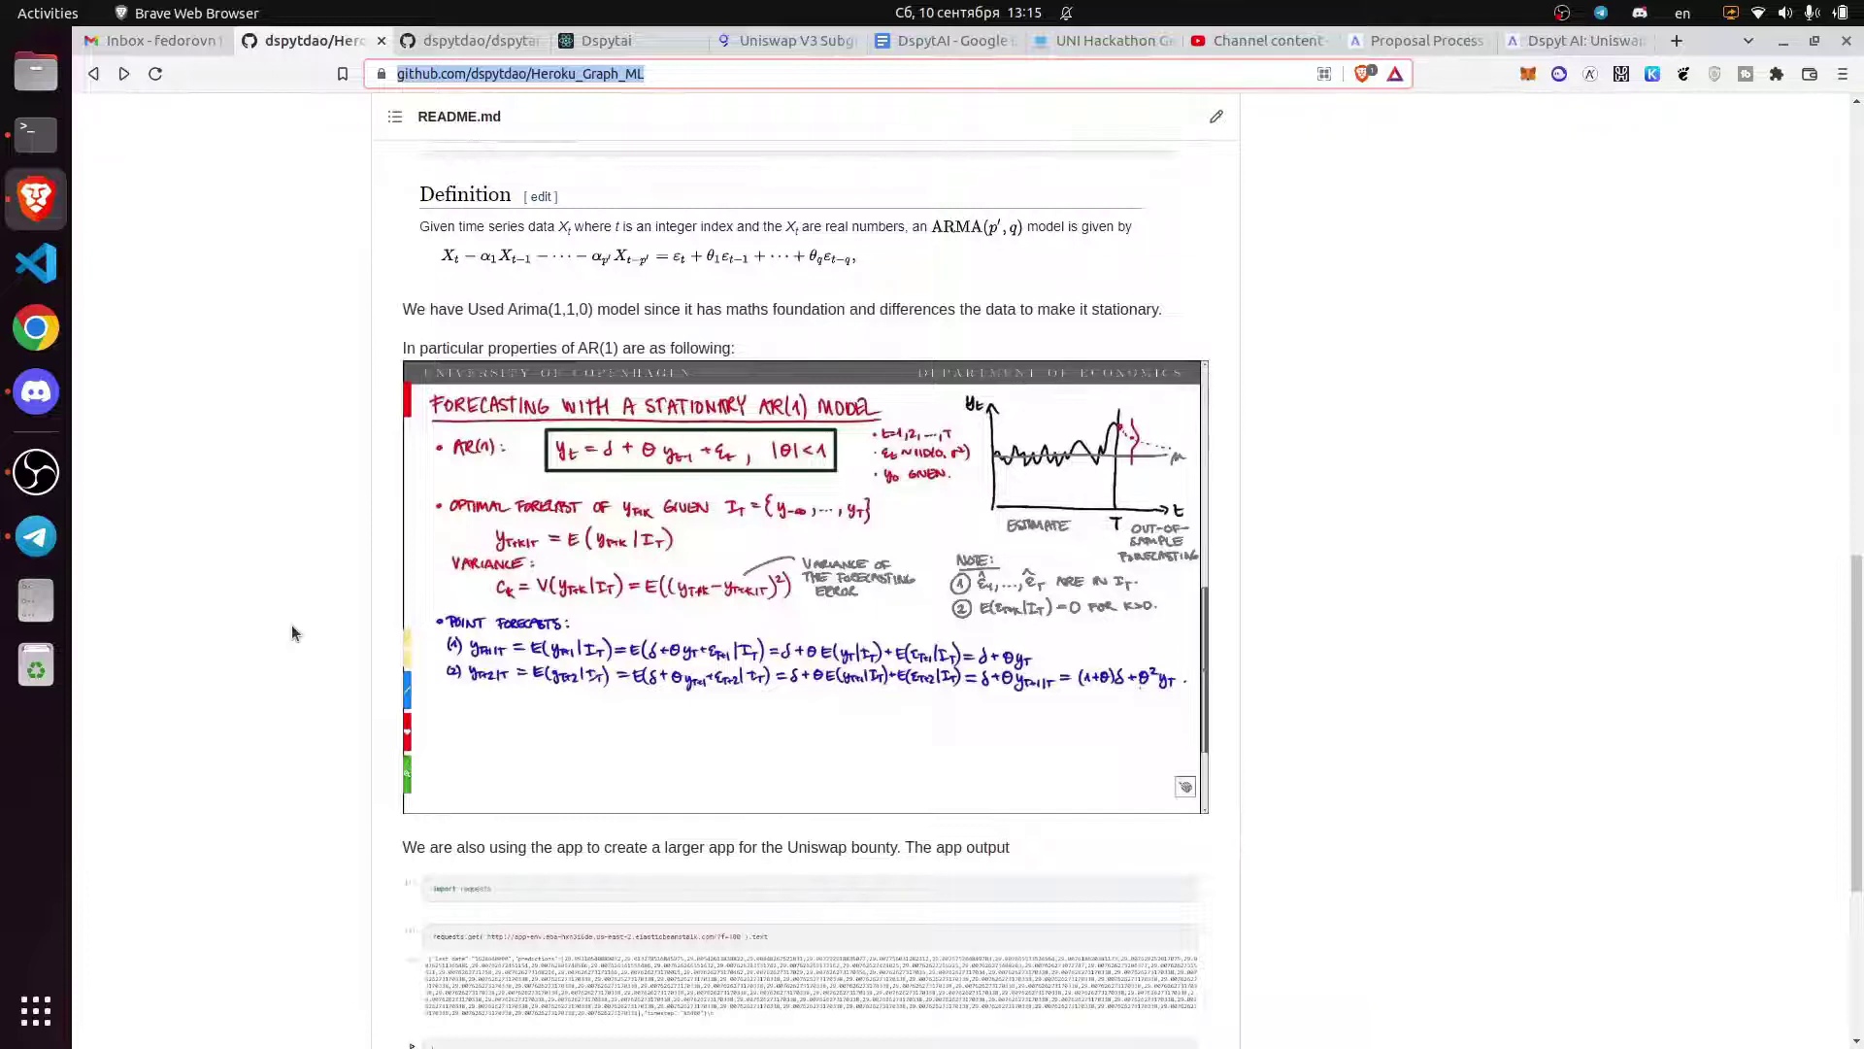
scroll(284, 576, down, 3)
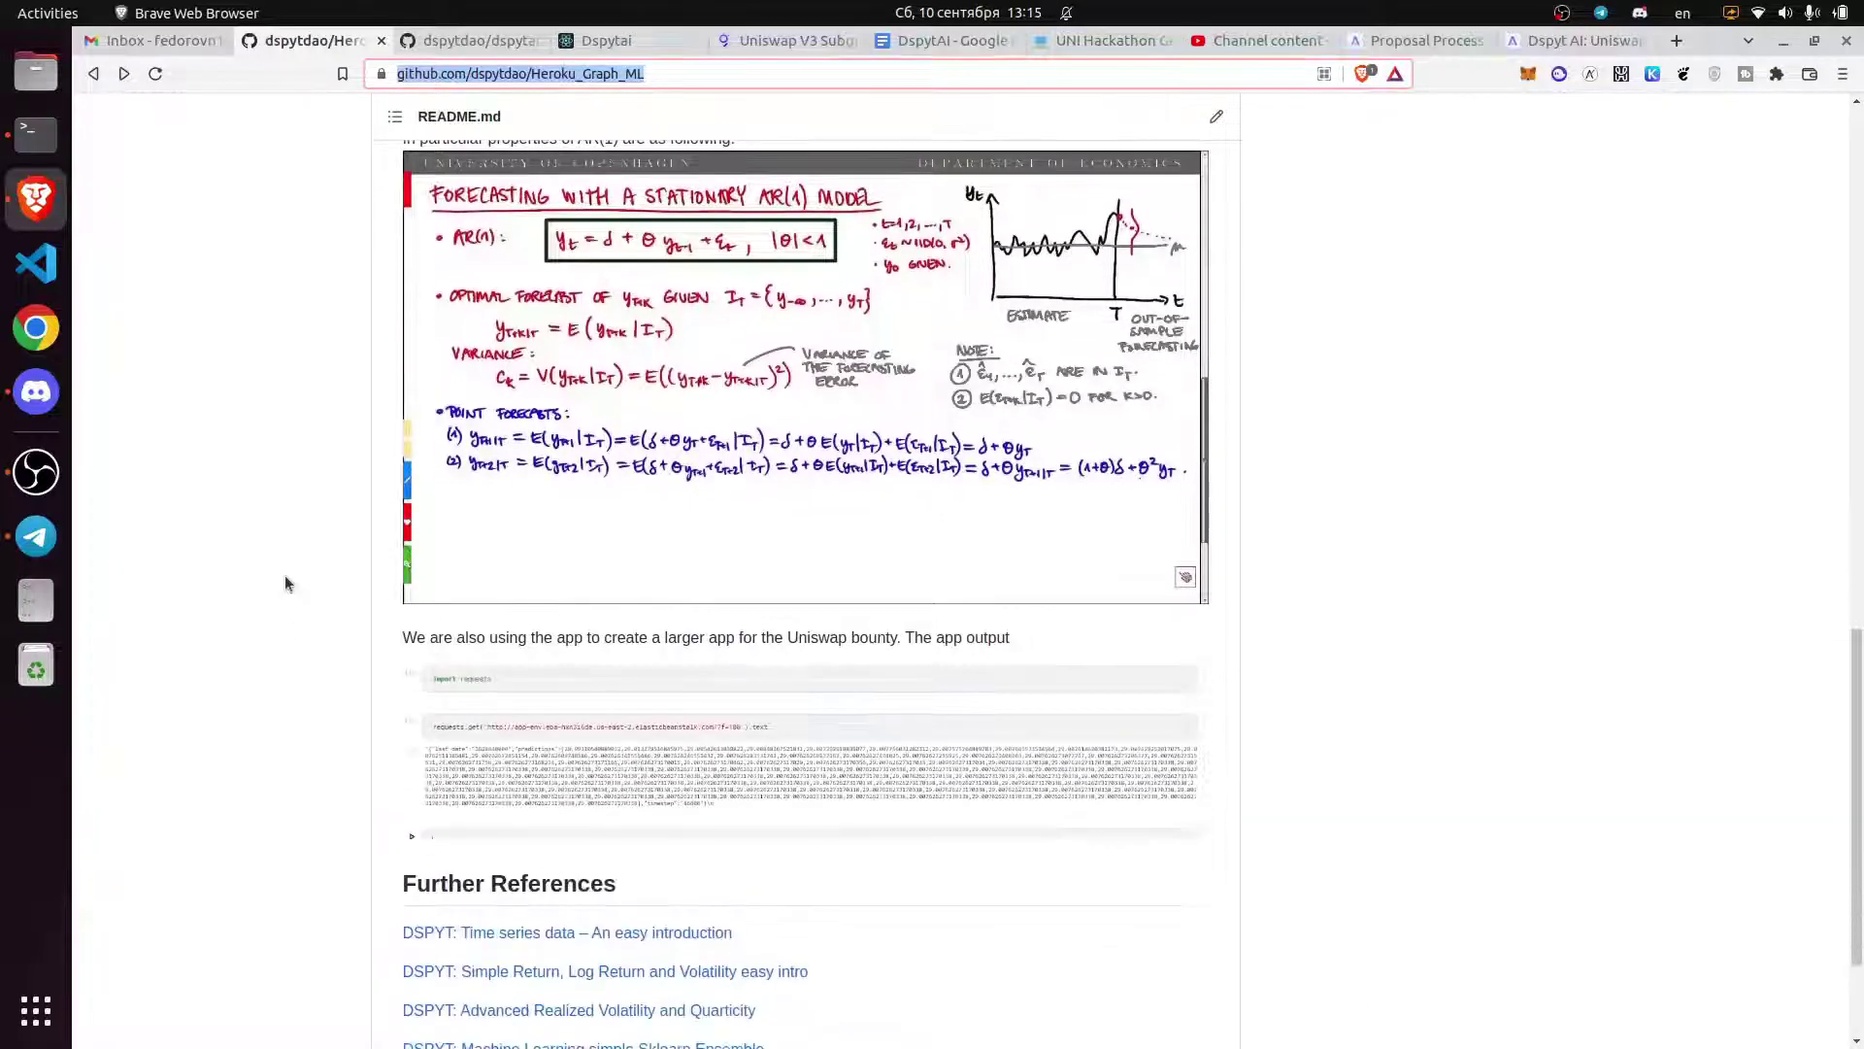
scroll(284, 575, down, 3)
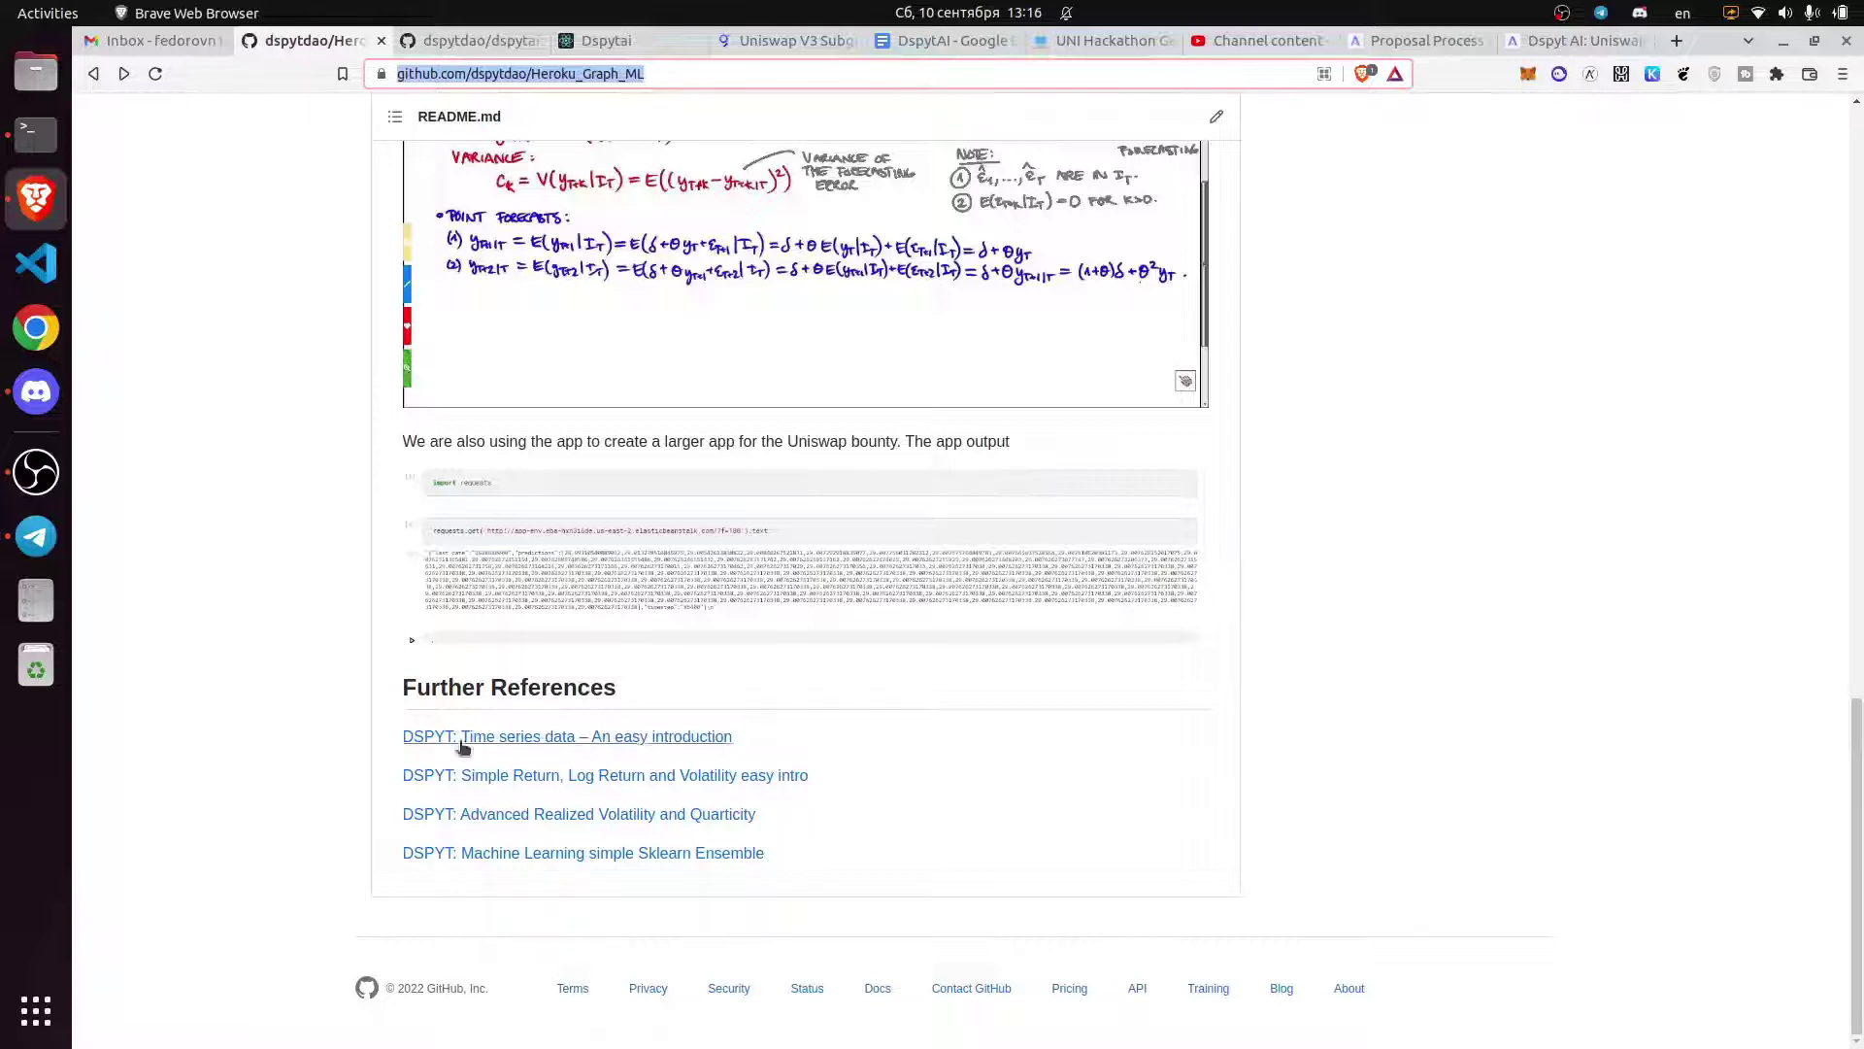
right_click(517, 819)
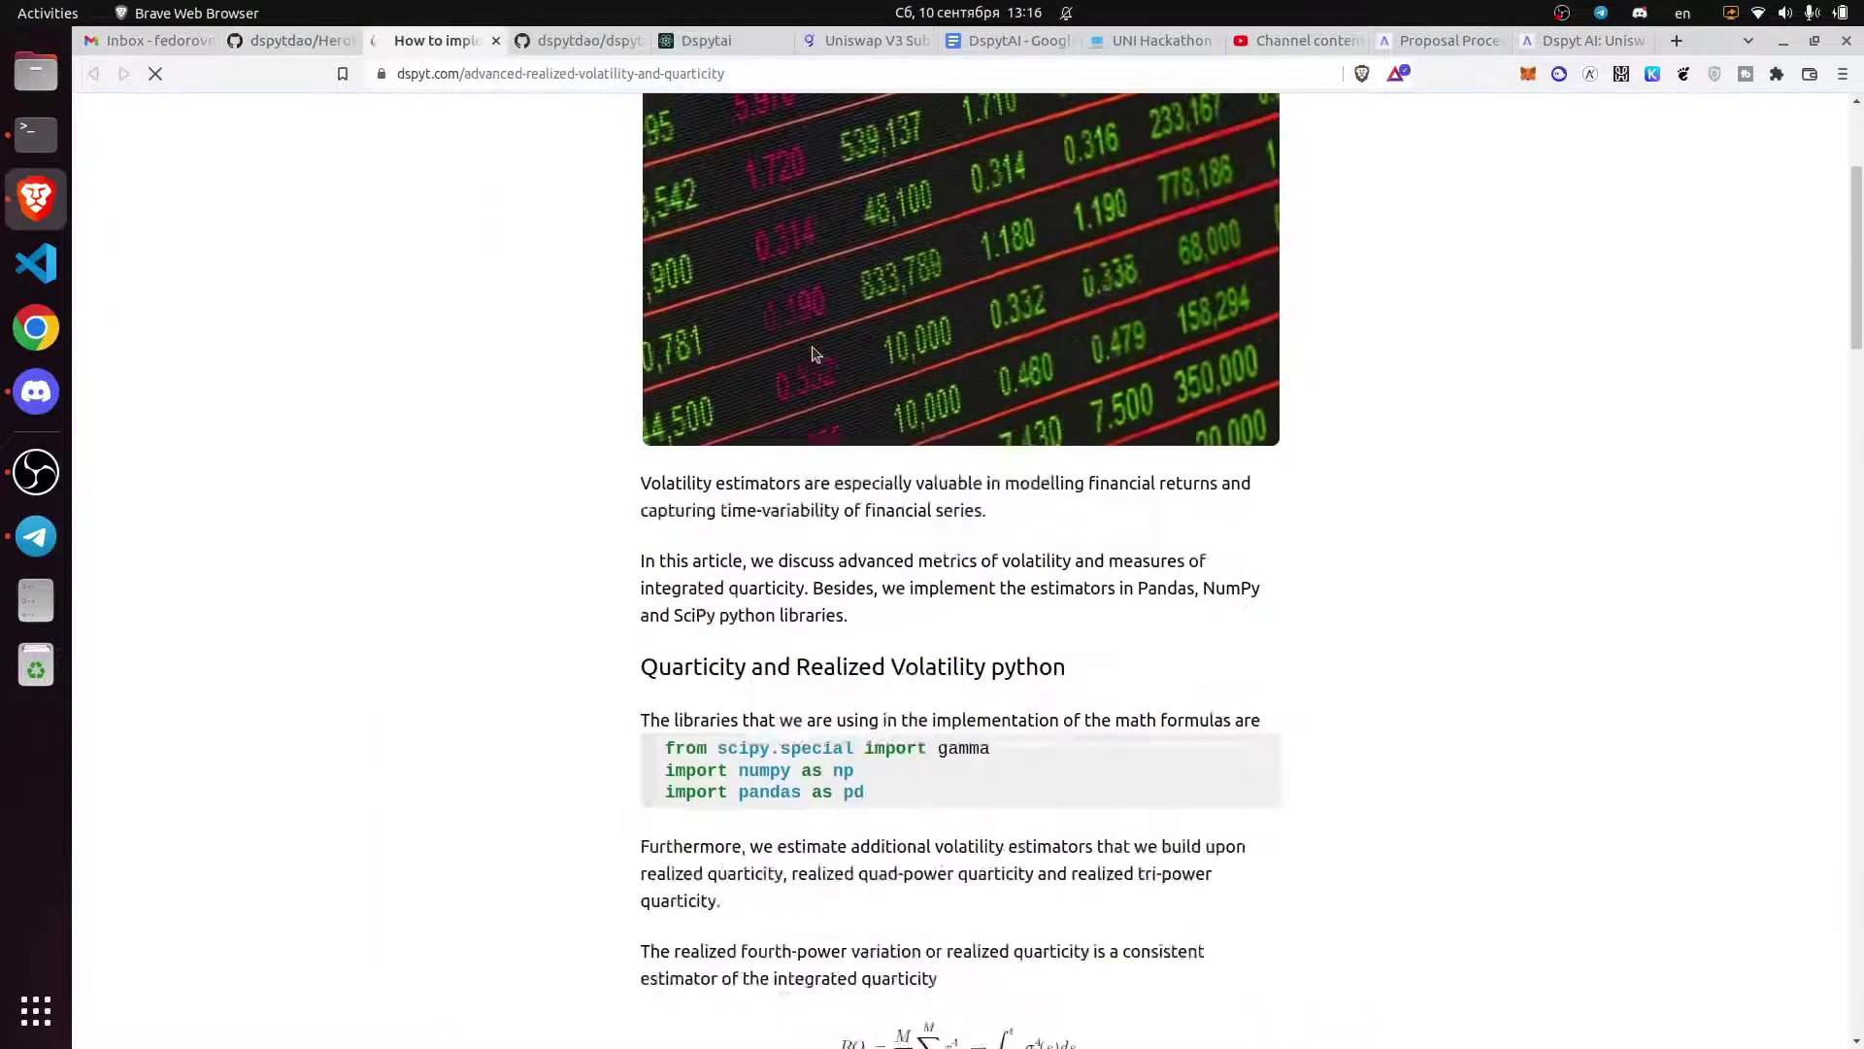
scroll(823, 369, down, 1)
scroll(727, 392, down, 5)
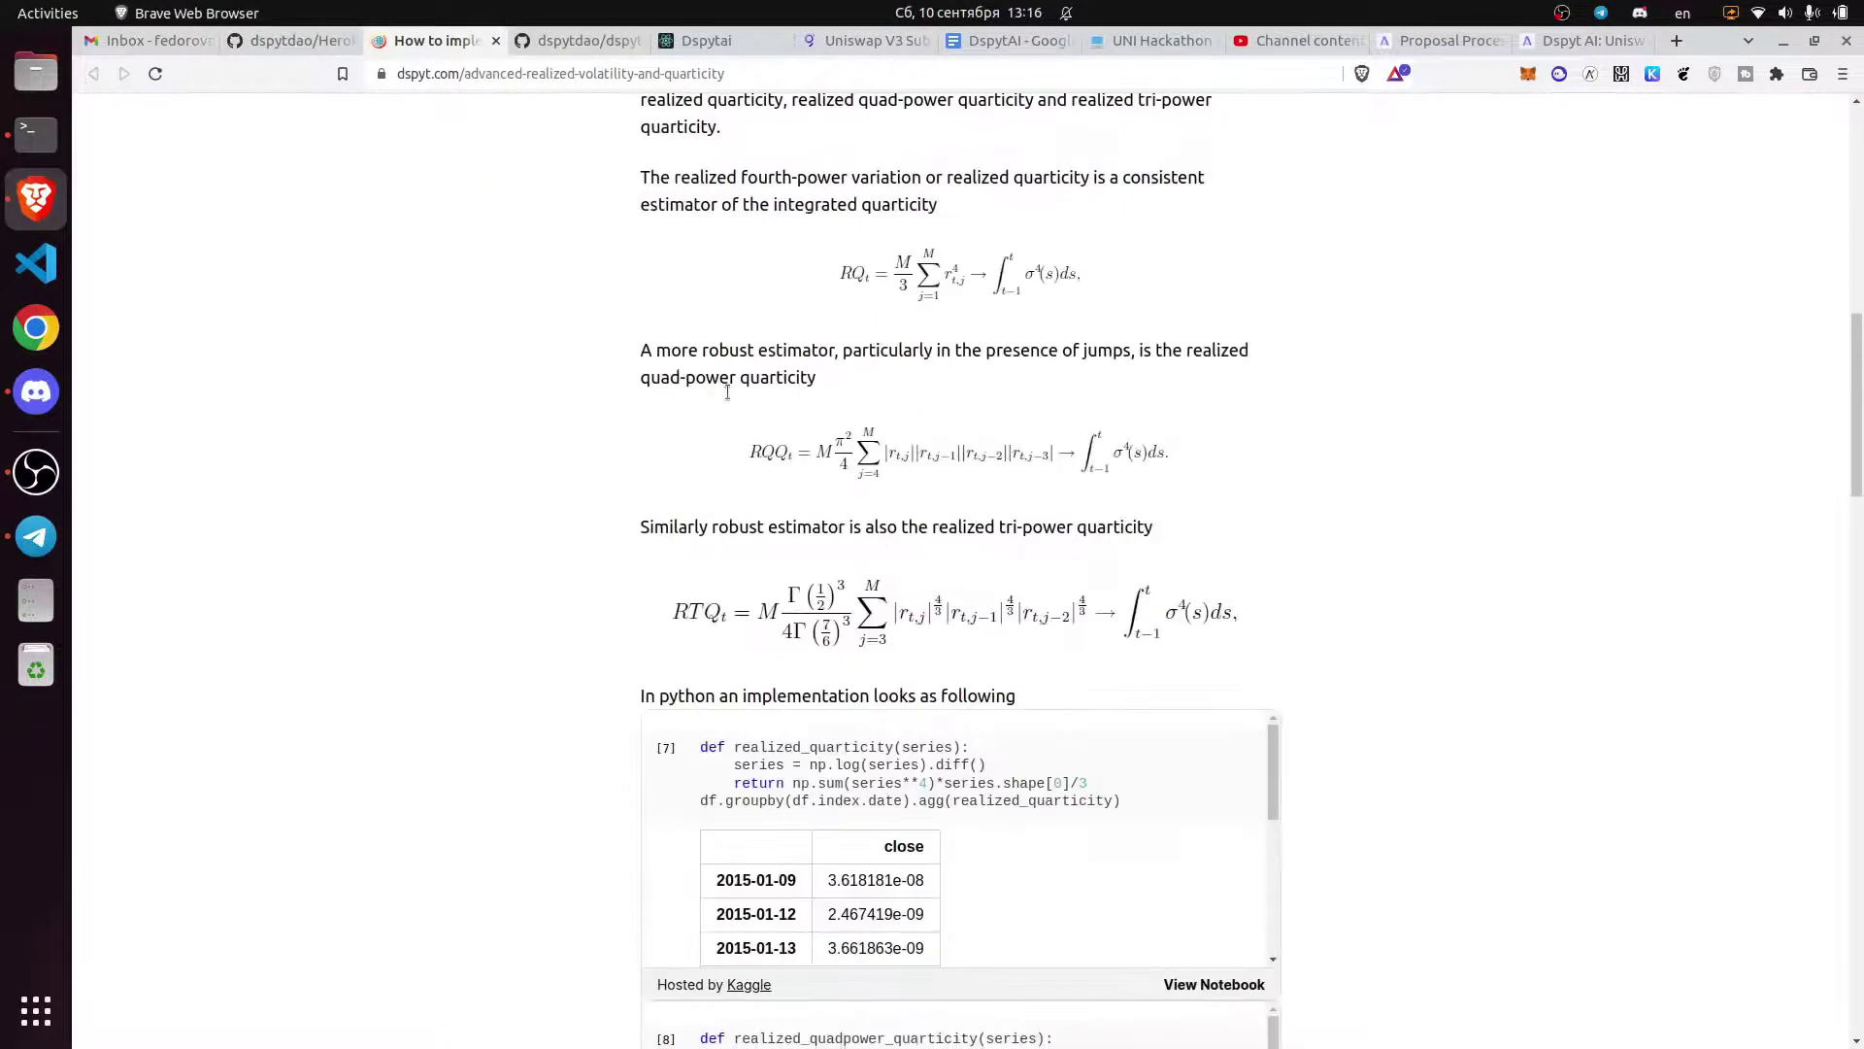
scroll(726, 391, up, 5)
scroll(727, 392, down, 6)
scroll(729, 396, up, 4)
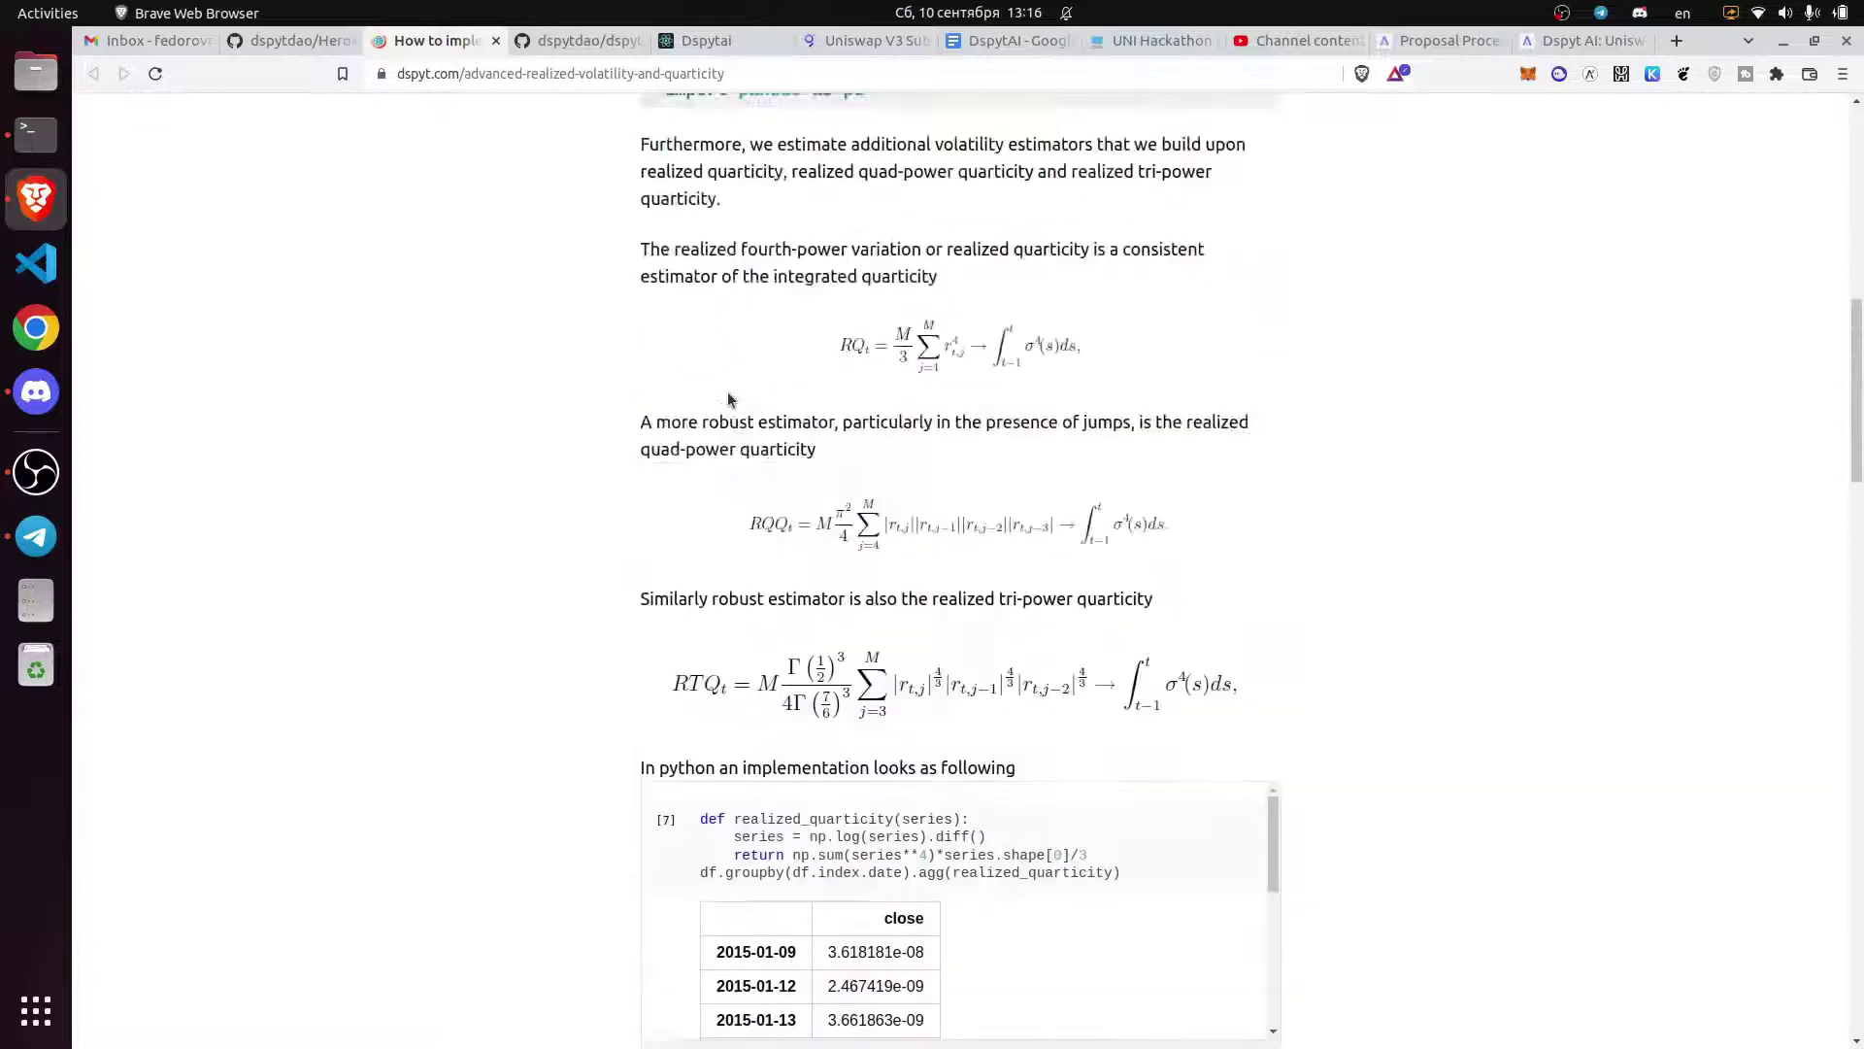
scroll(772, 471, up, 2)
scroll(772, 471, up, 4)
scroll(772, 471, down, 1)
scroll(772, 470, down, 10)
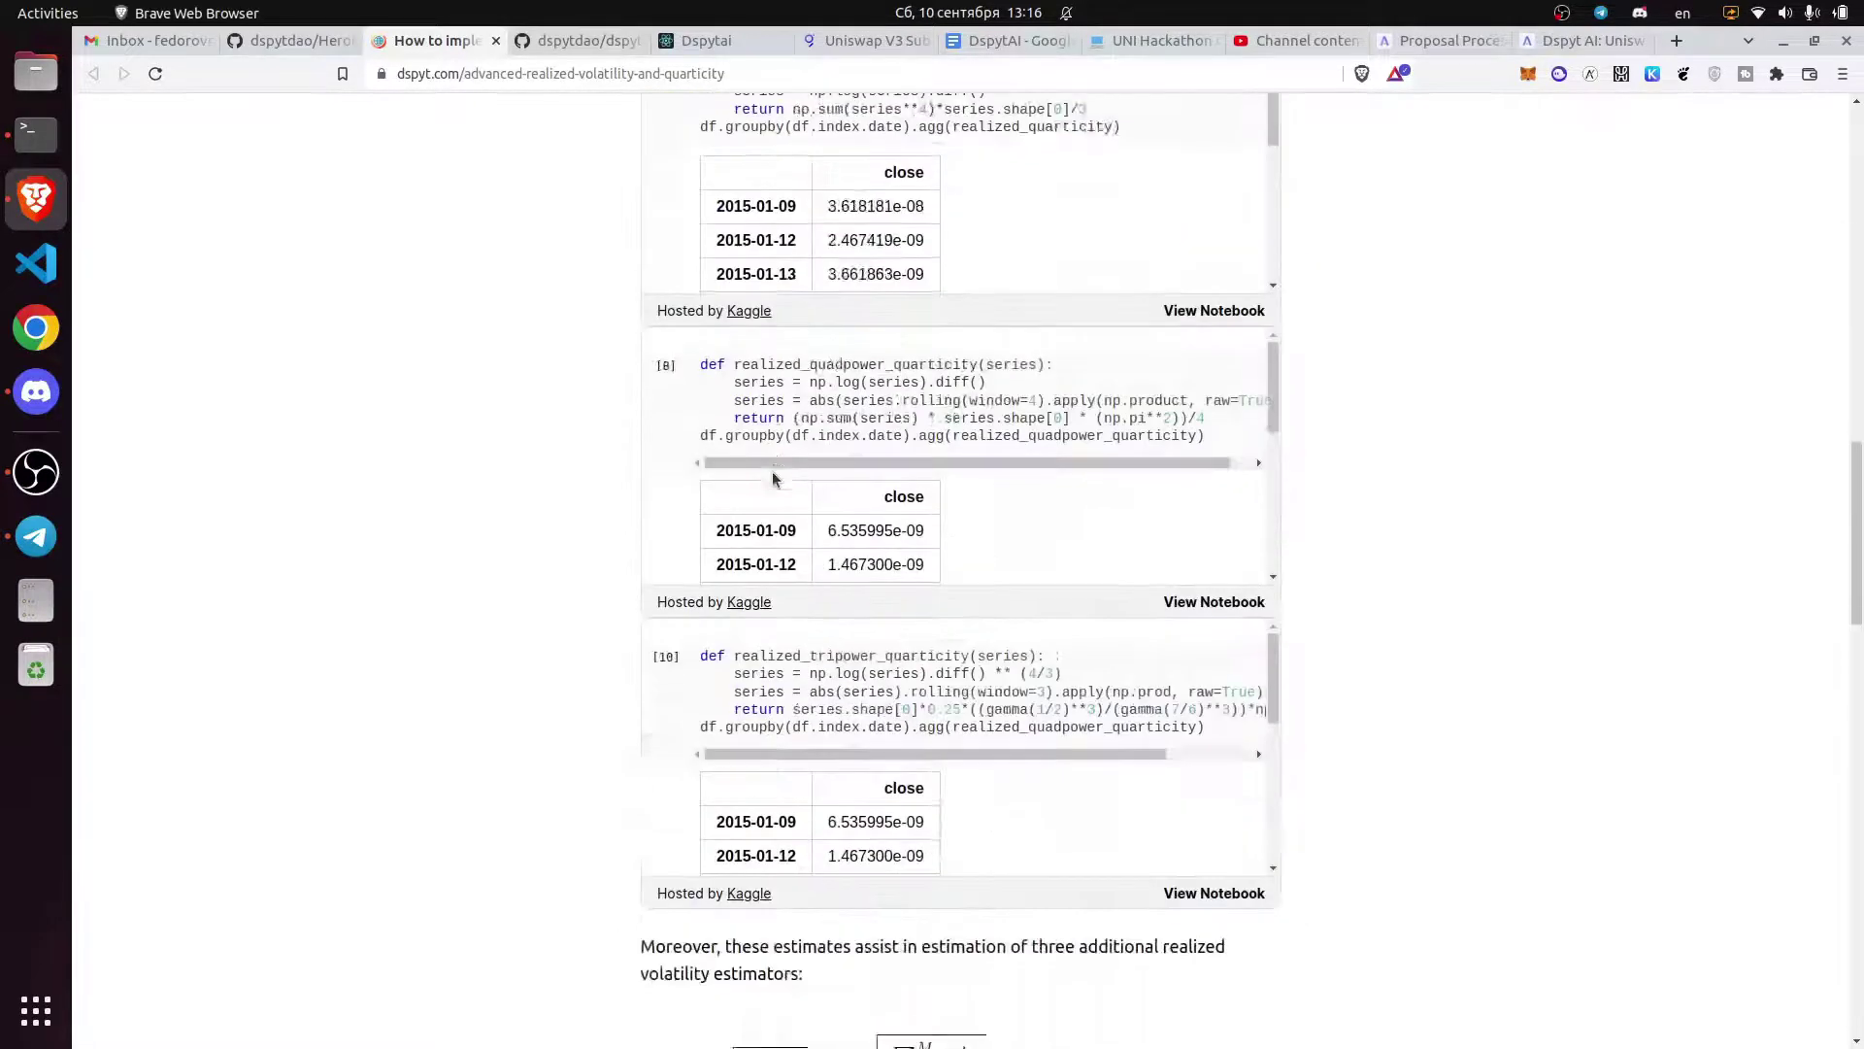
scroll(772, 470, down, 6)
scroll(771, 470, down, 5)
scroll(730, 374, down, 3)
scroll(729, 374, down, 1)
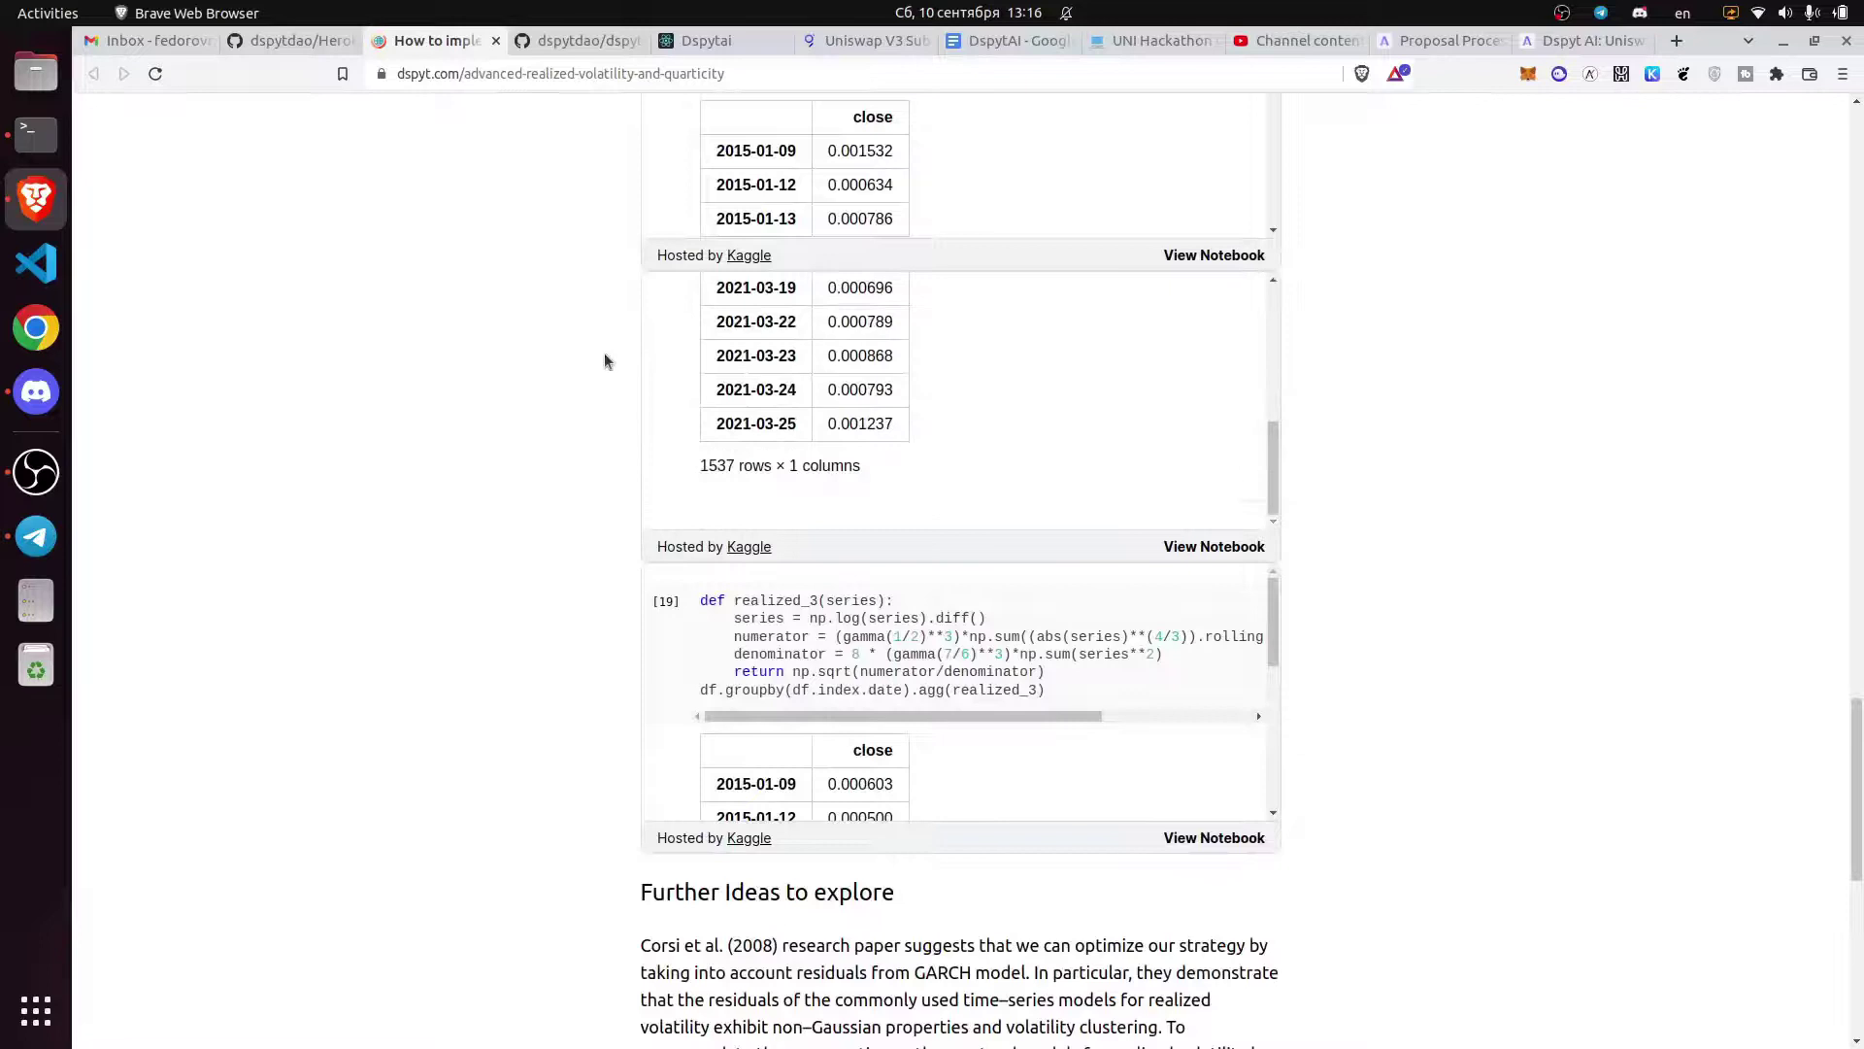
scroll(522, 401, down, 6)
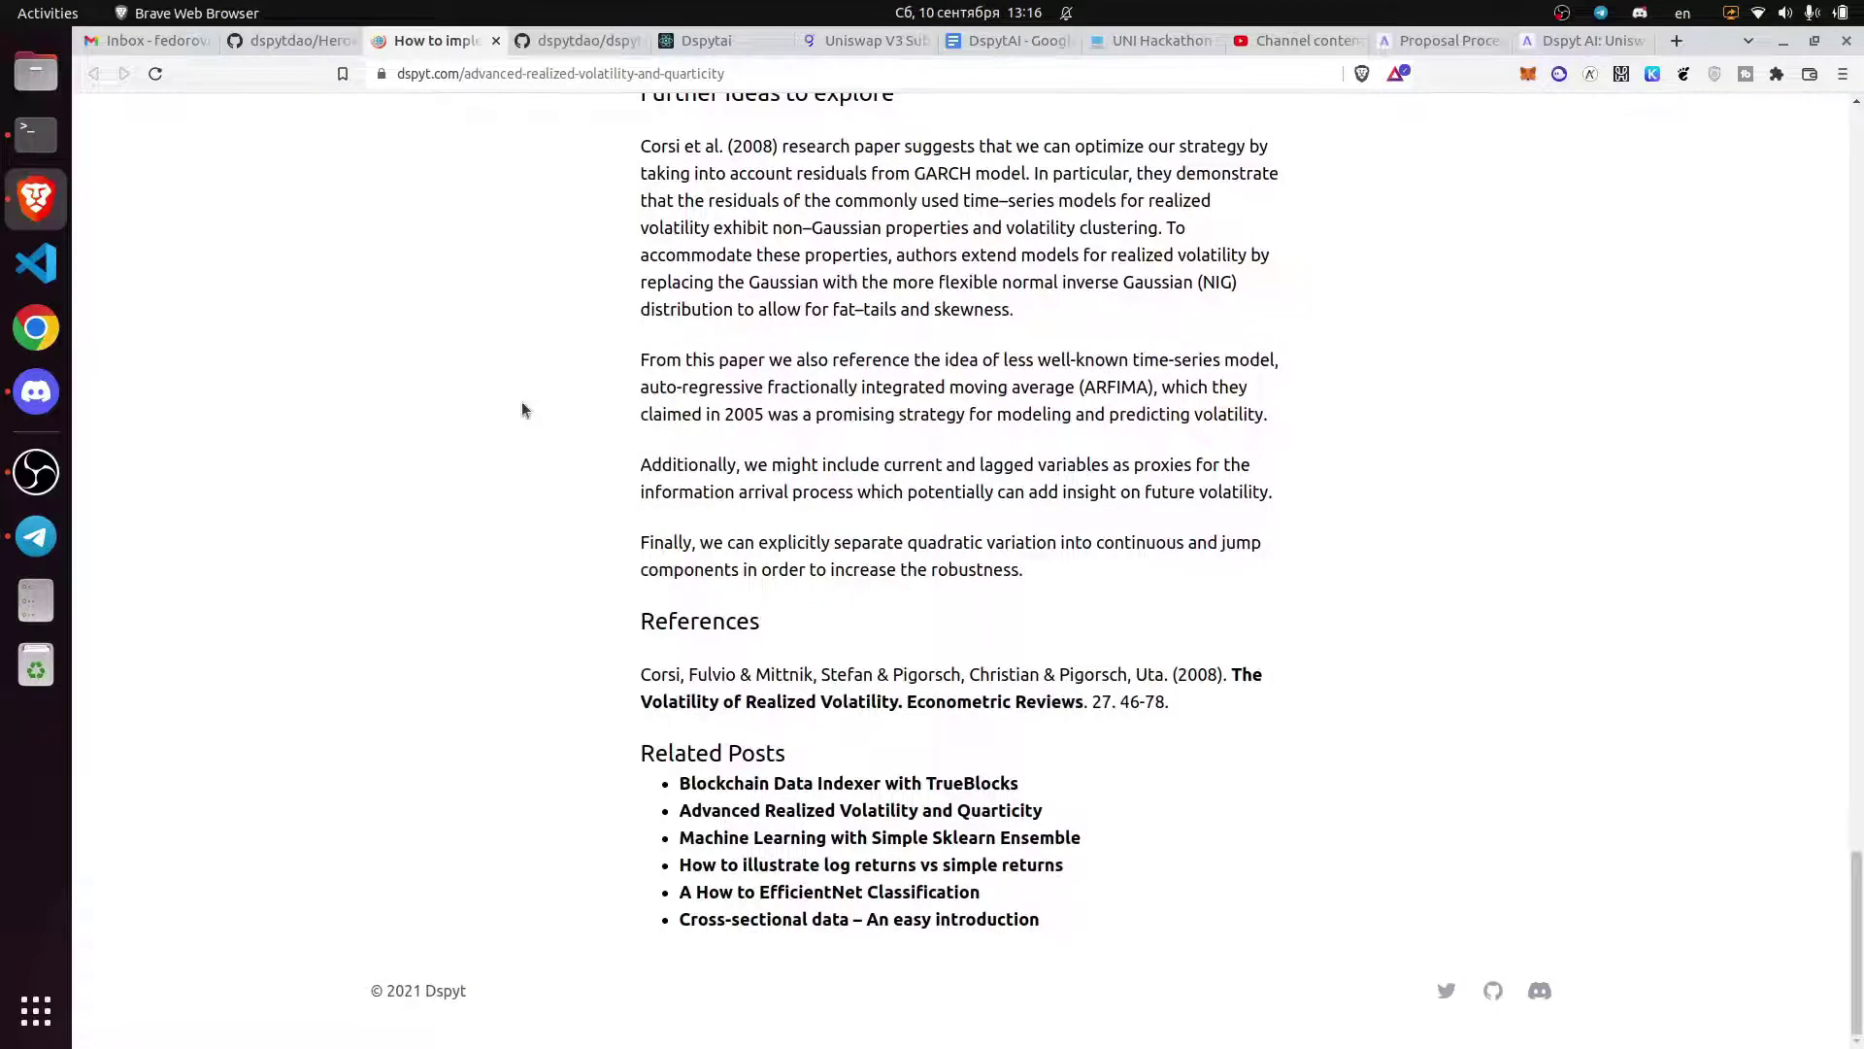
- Highlight the ARFIMA model paragraph in the quarticity article
drag(641, 359, 1255, 416)
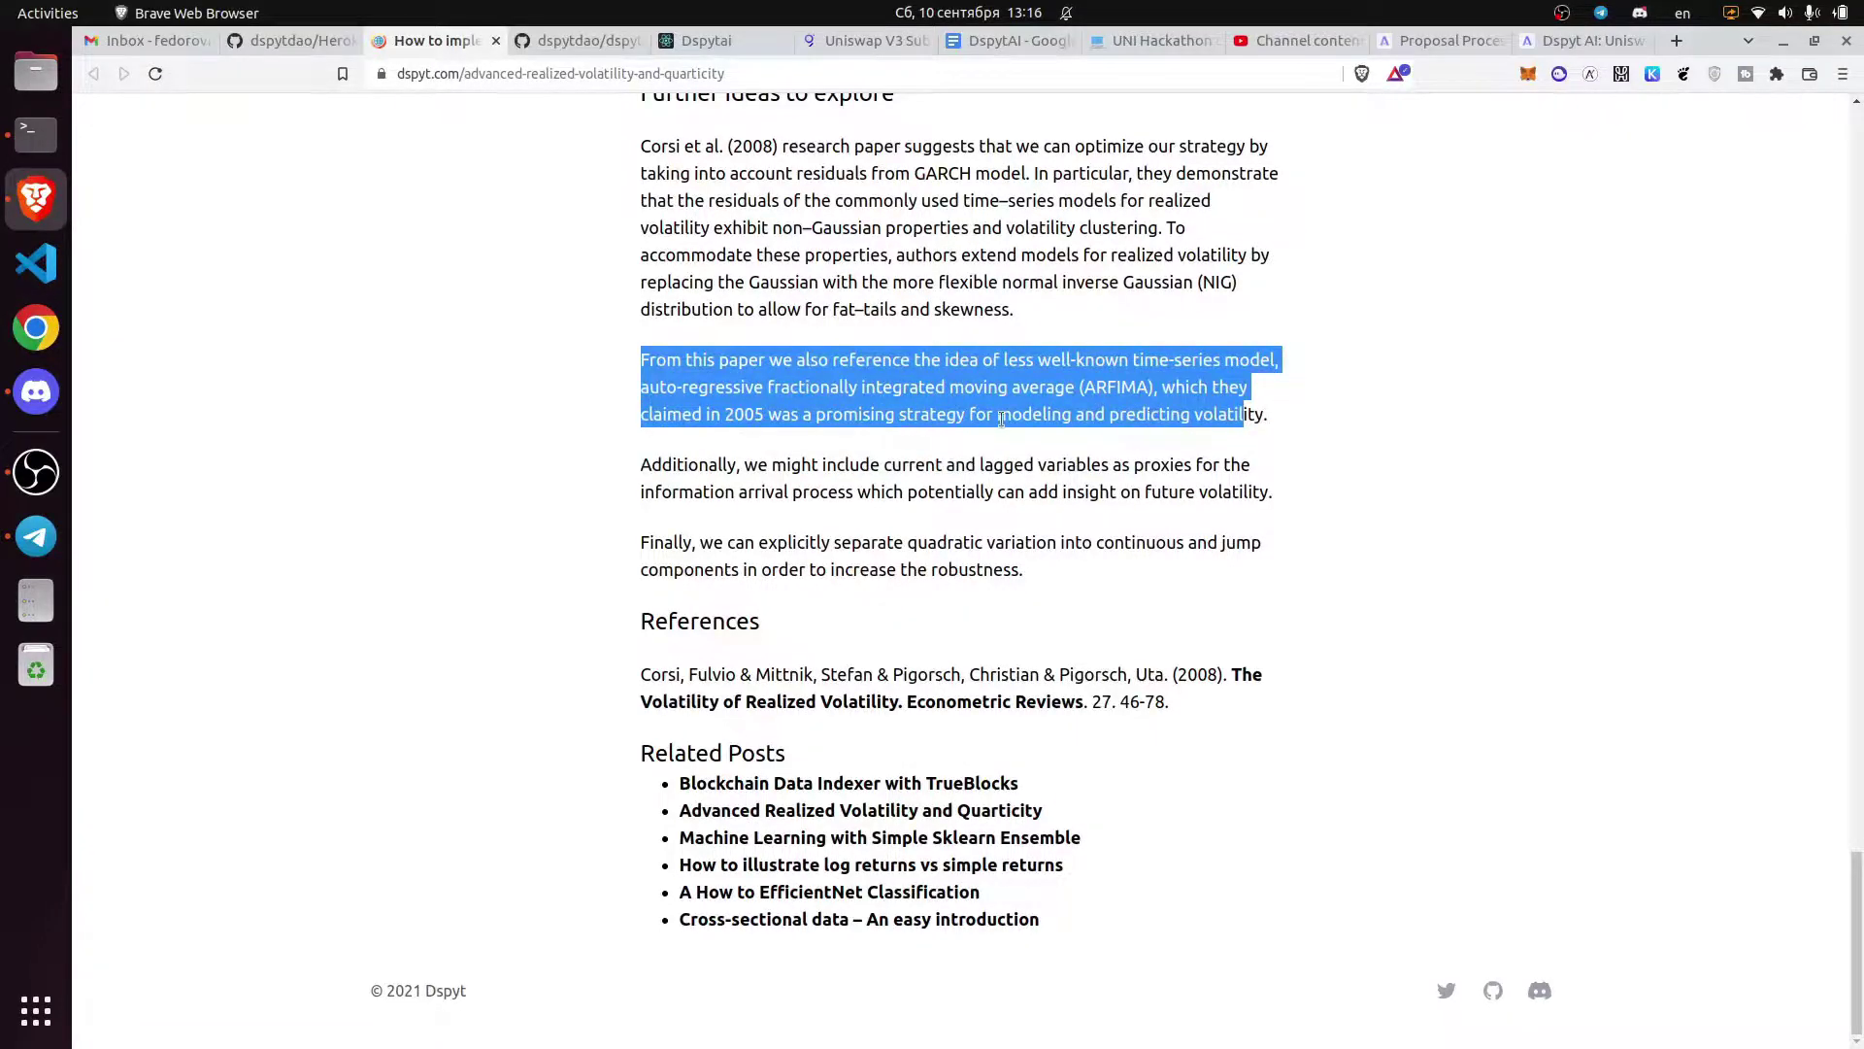
scroll(1154, 418, up, 20)
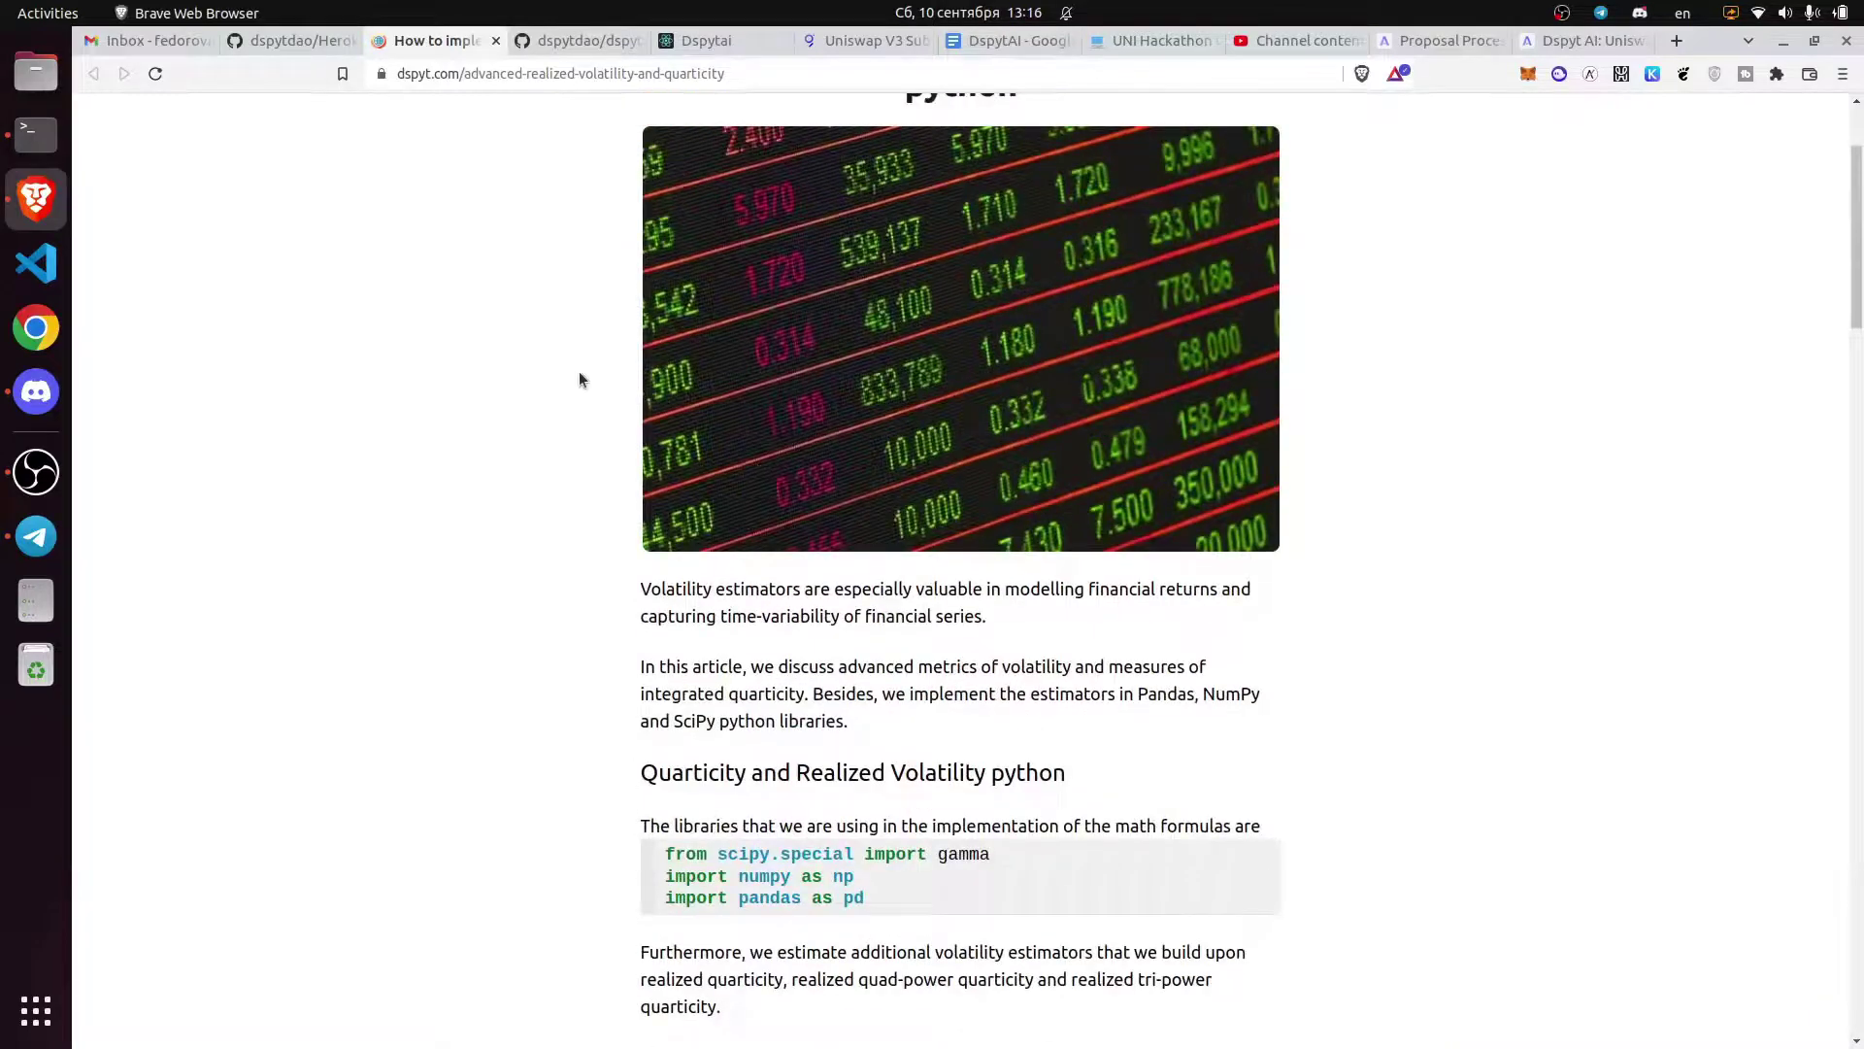
scroll(579, 372, down, 5)
scroll(579, 372, down, 8)
scroll(578, 372, down, 2)
scroll(759, 355, down, 5)
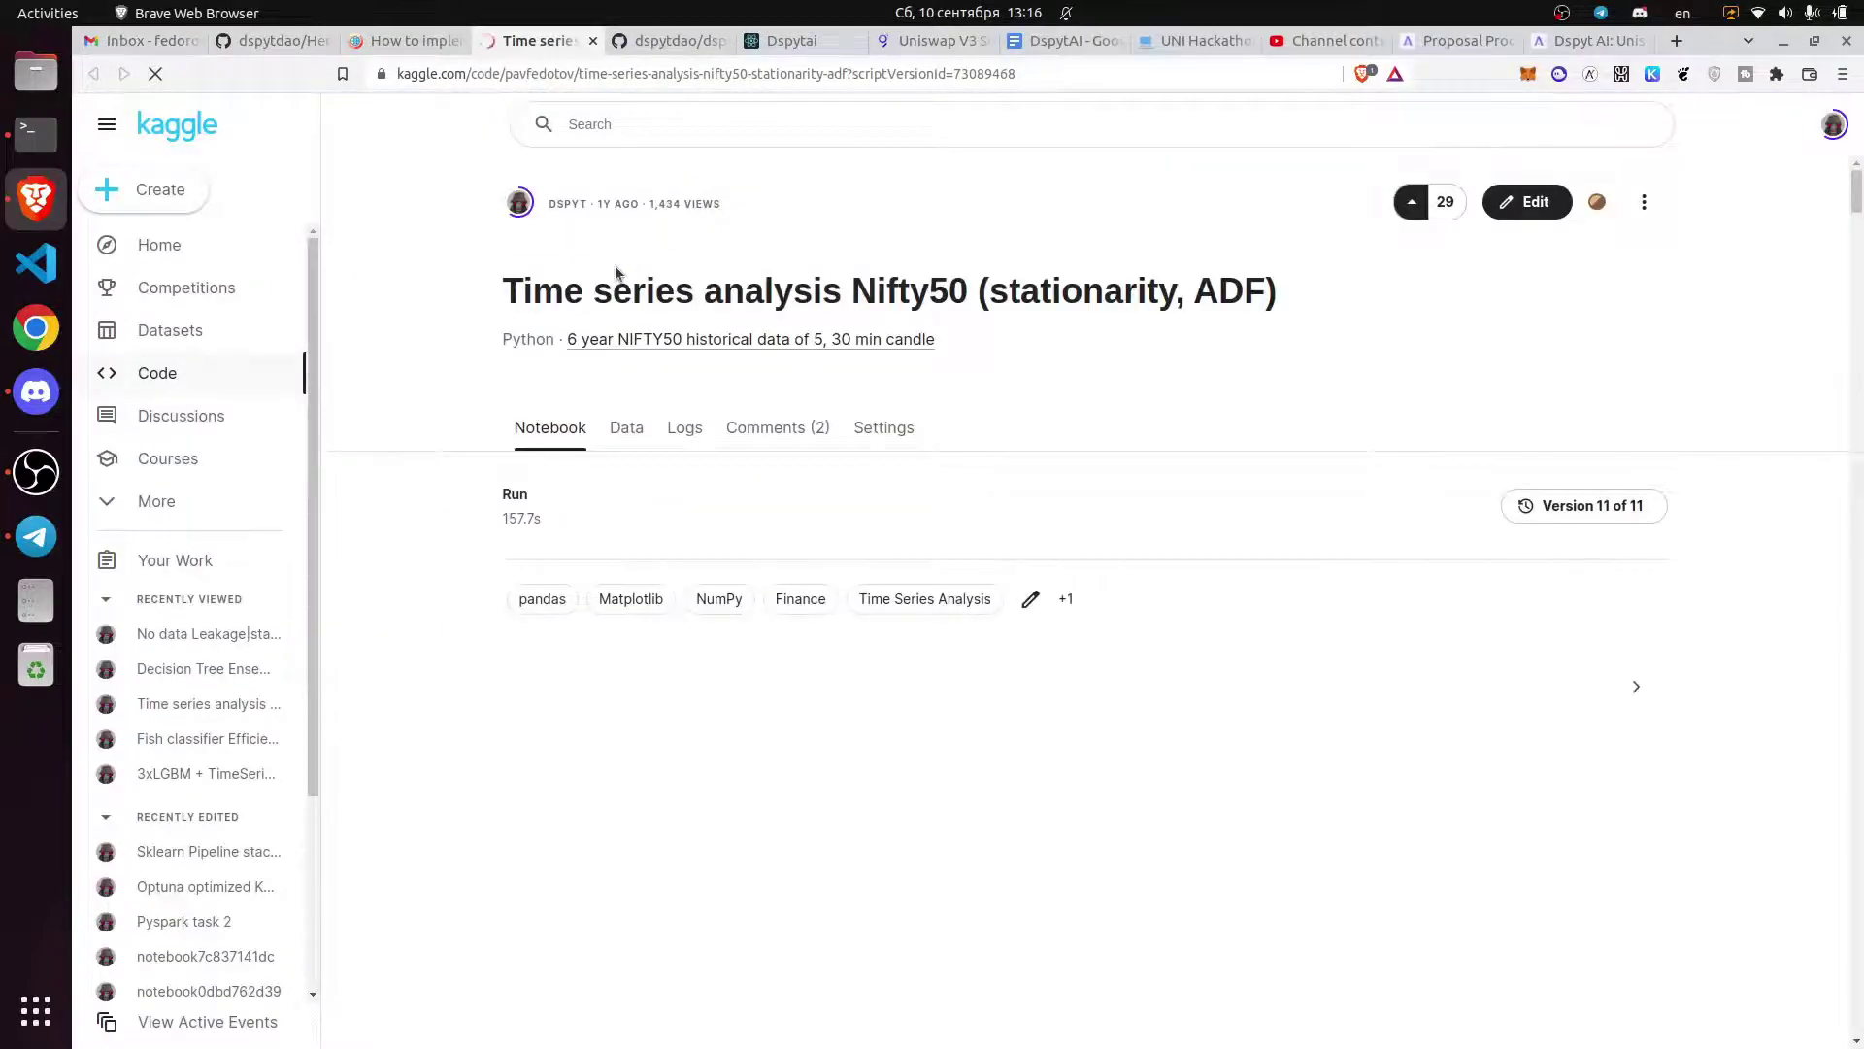
scroll(419, 396, down, 5)
scroll(420, 397, down, 10)
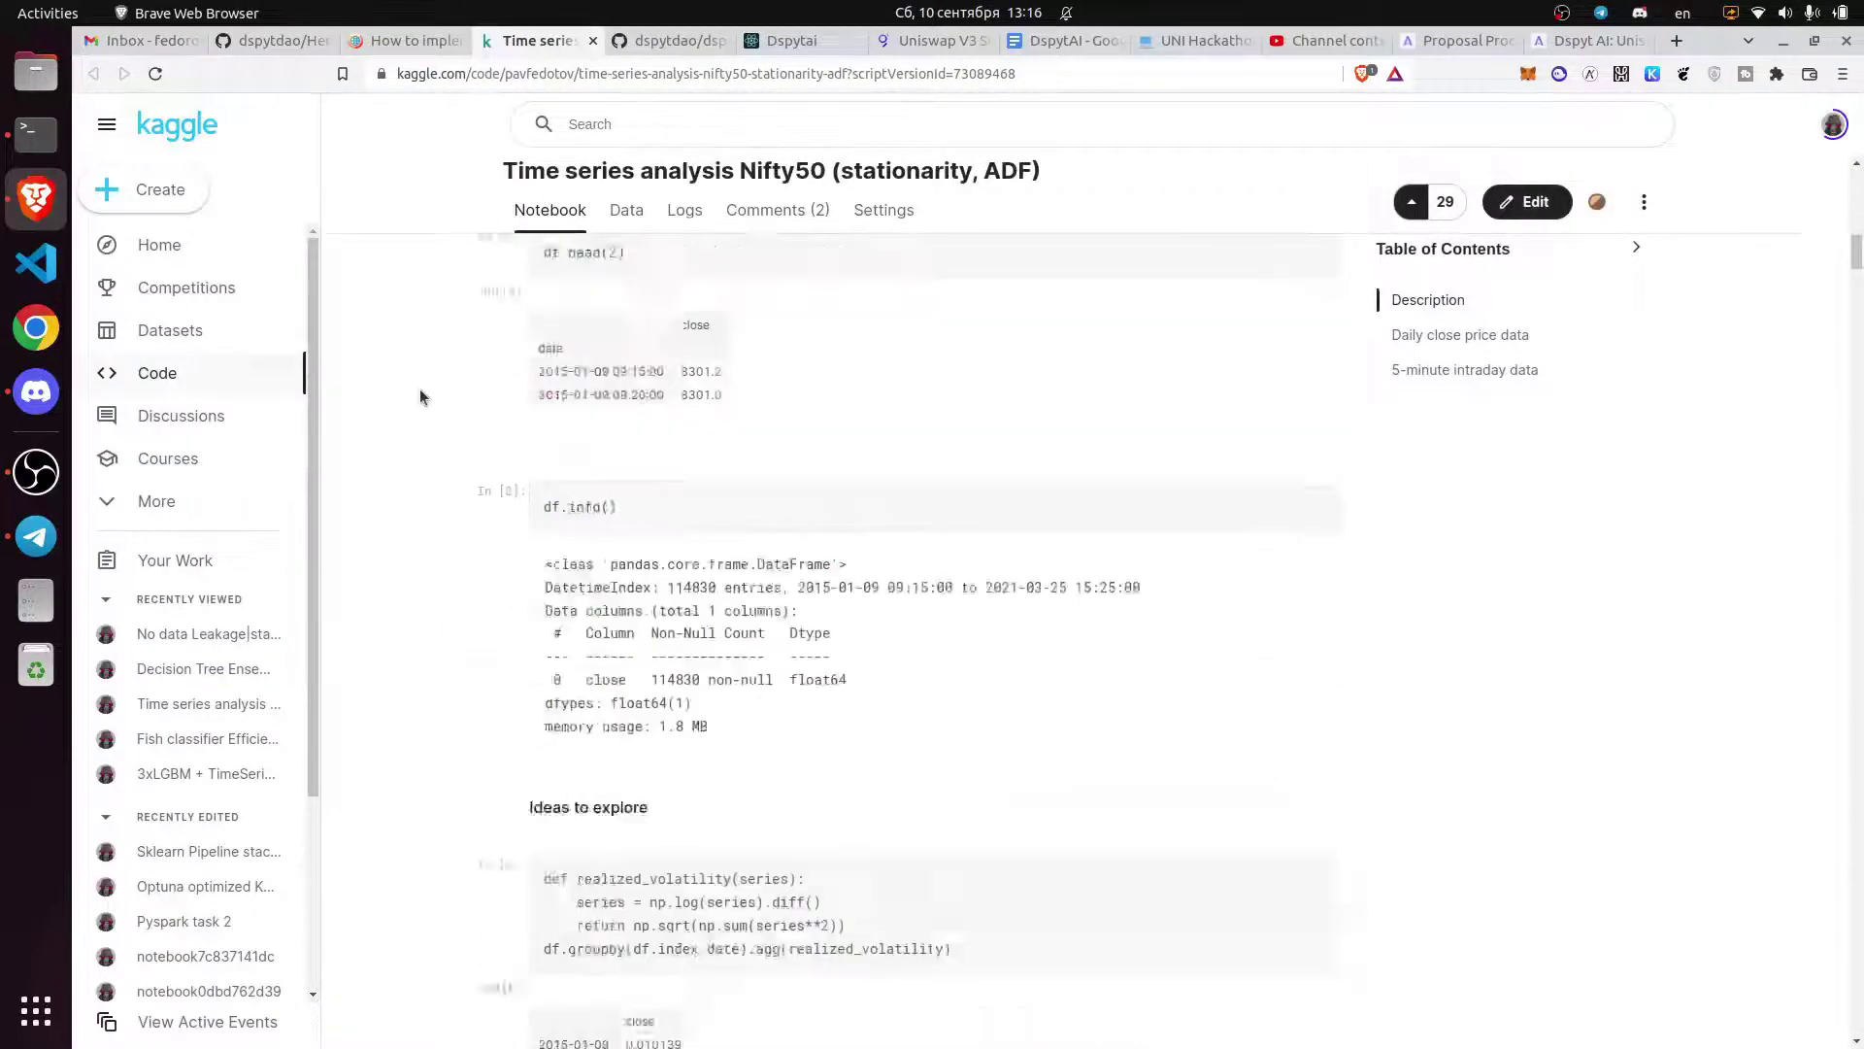
scroll(419, 396, down, 8)
scroll(419, 396, down, 4)
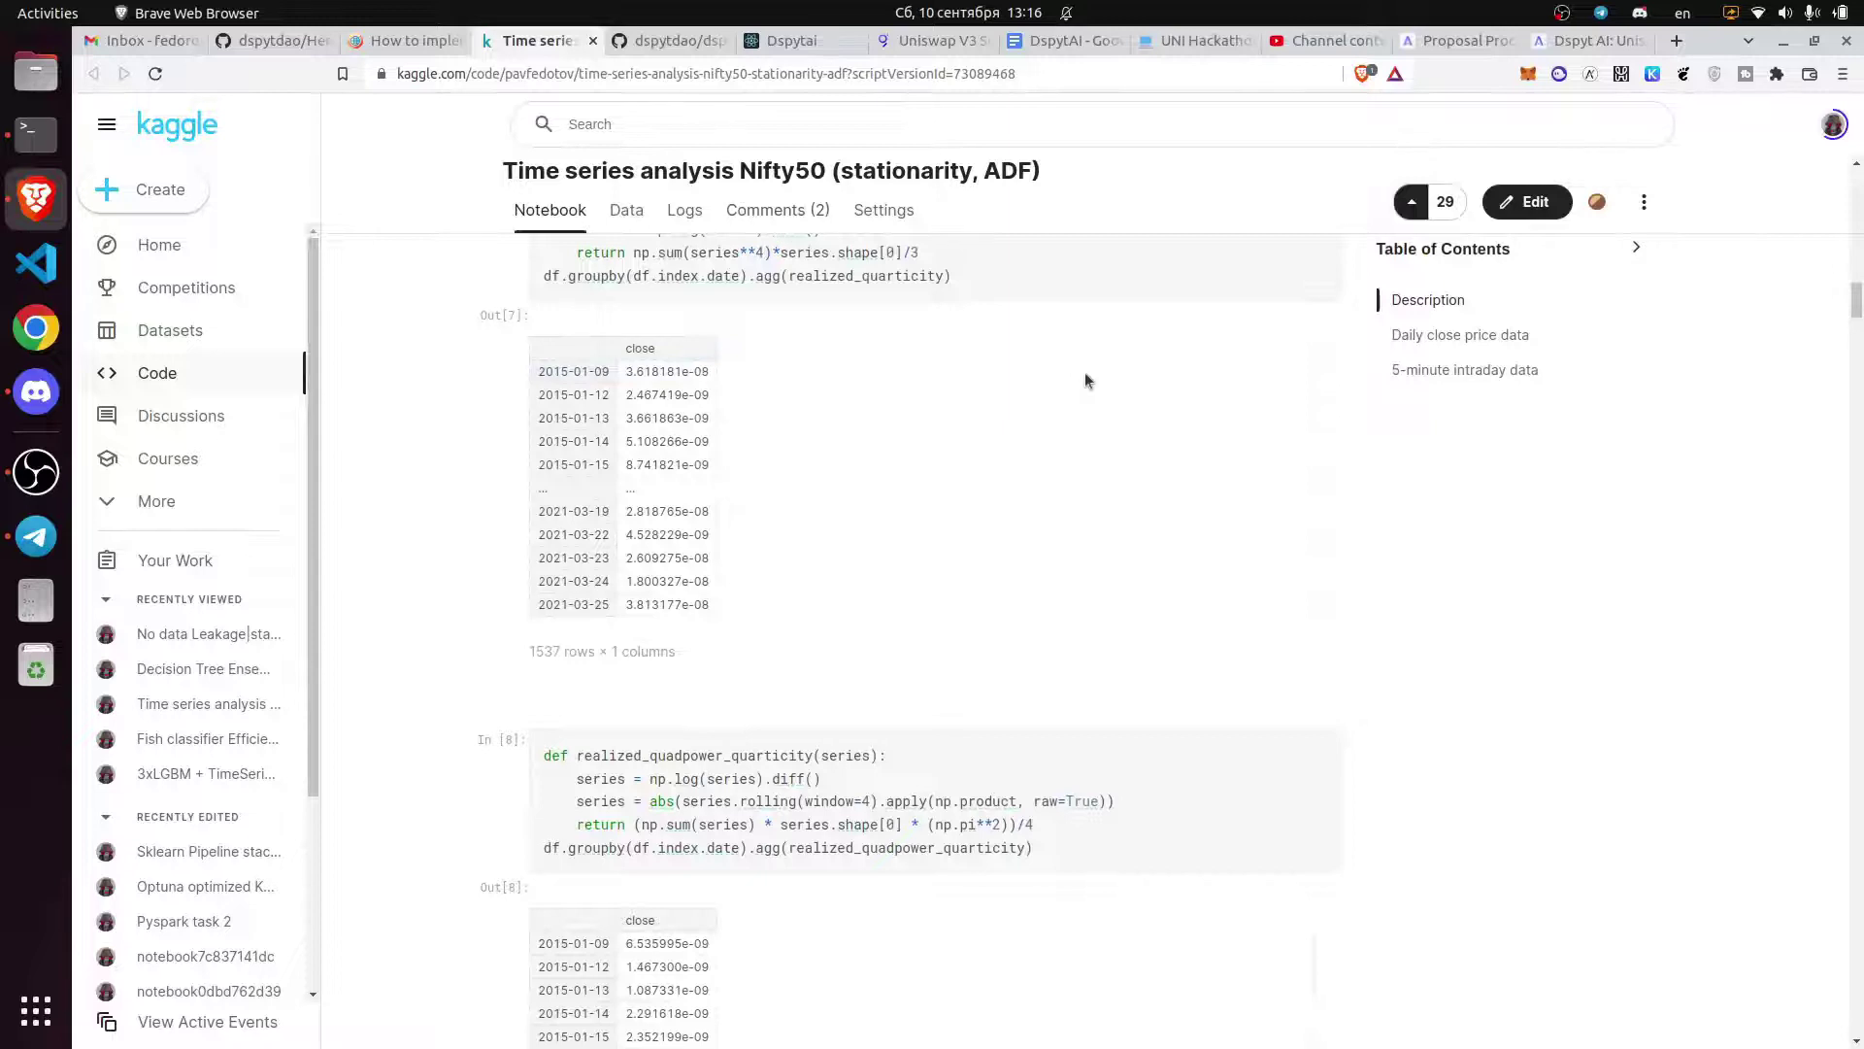
scroll(1085, 372, down, 5)
scroll(1085, 371, down, 5)
scroll(1085, 372, down, 5)
scroll(1086, 379, down, 8)
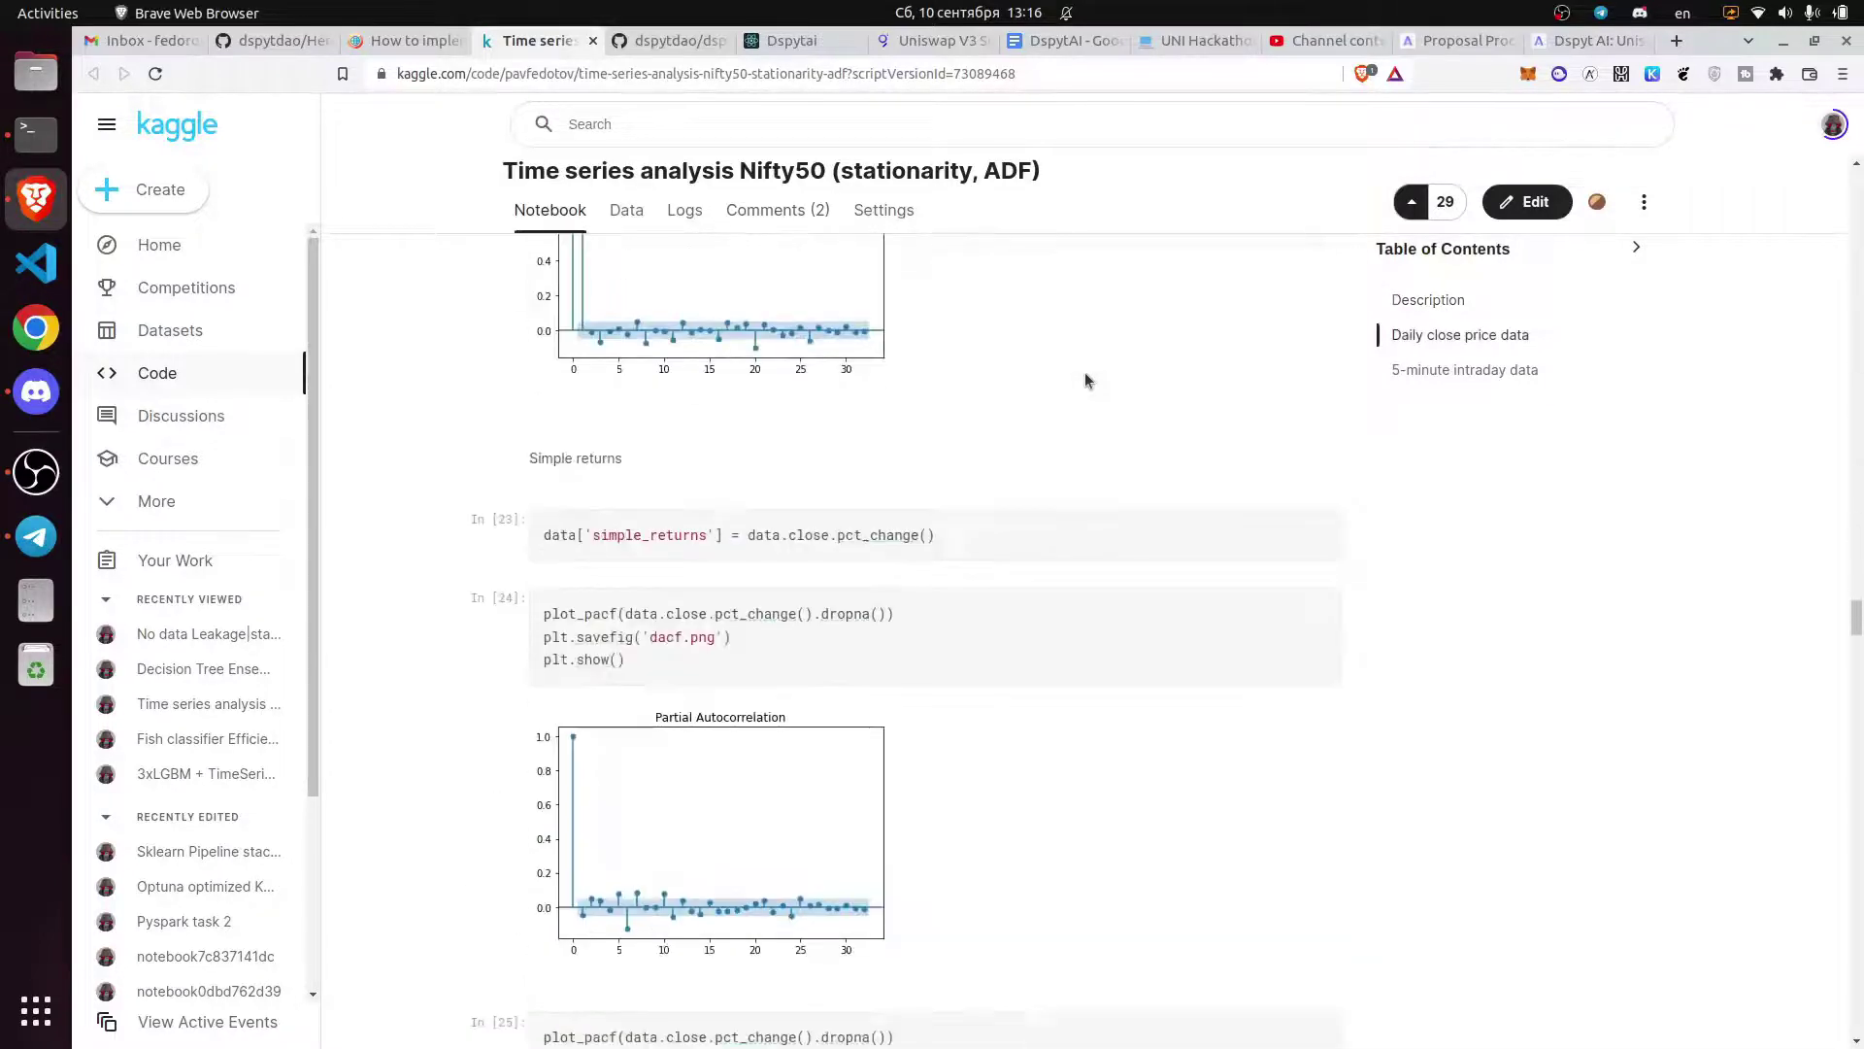
scroll(1086, 380, down, 5)
scroll(1085, 380, down, 8)
scroll(1084, 380, down, 6)
scroll(1086, 380, down, 10)
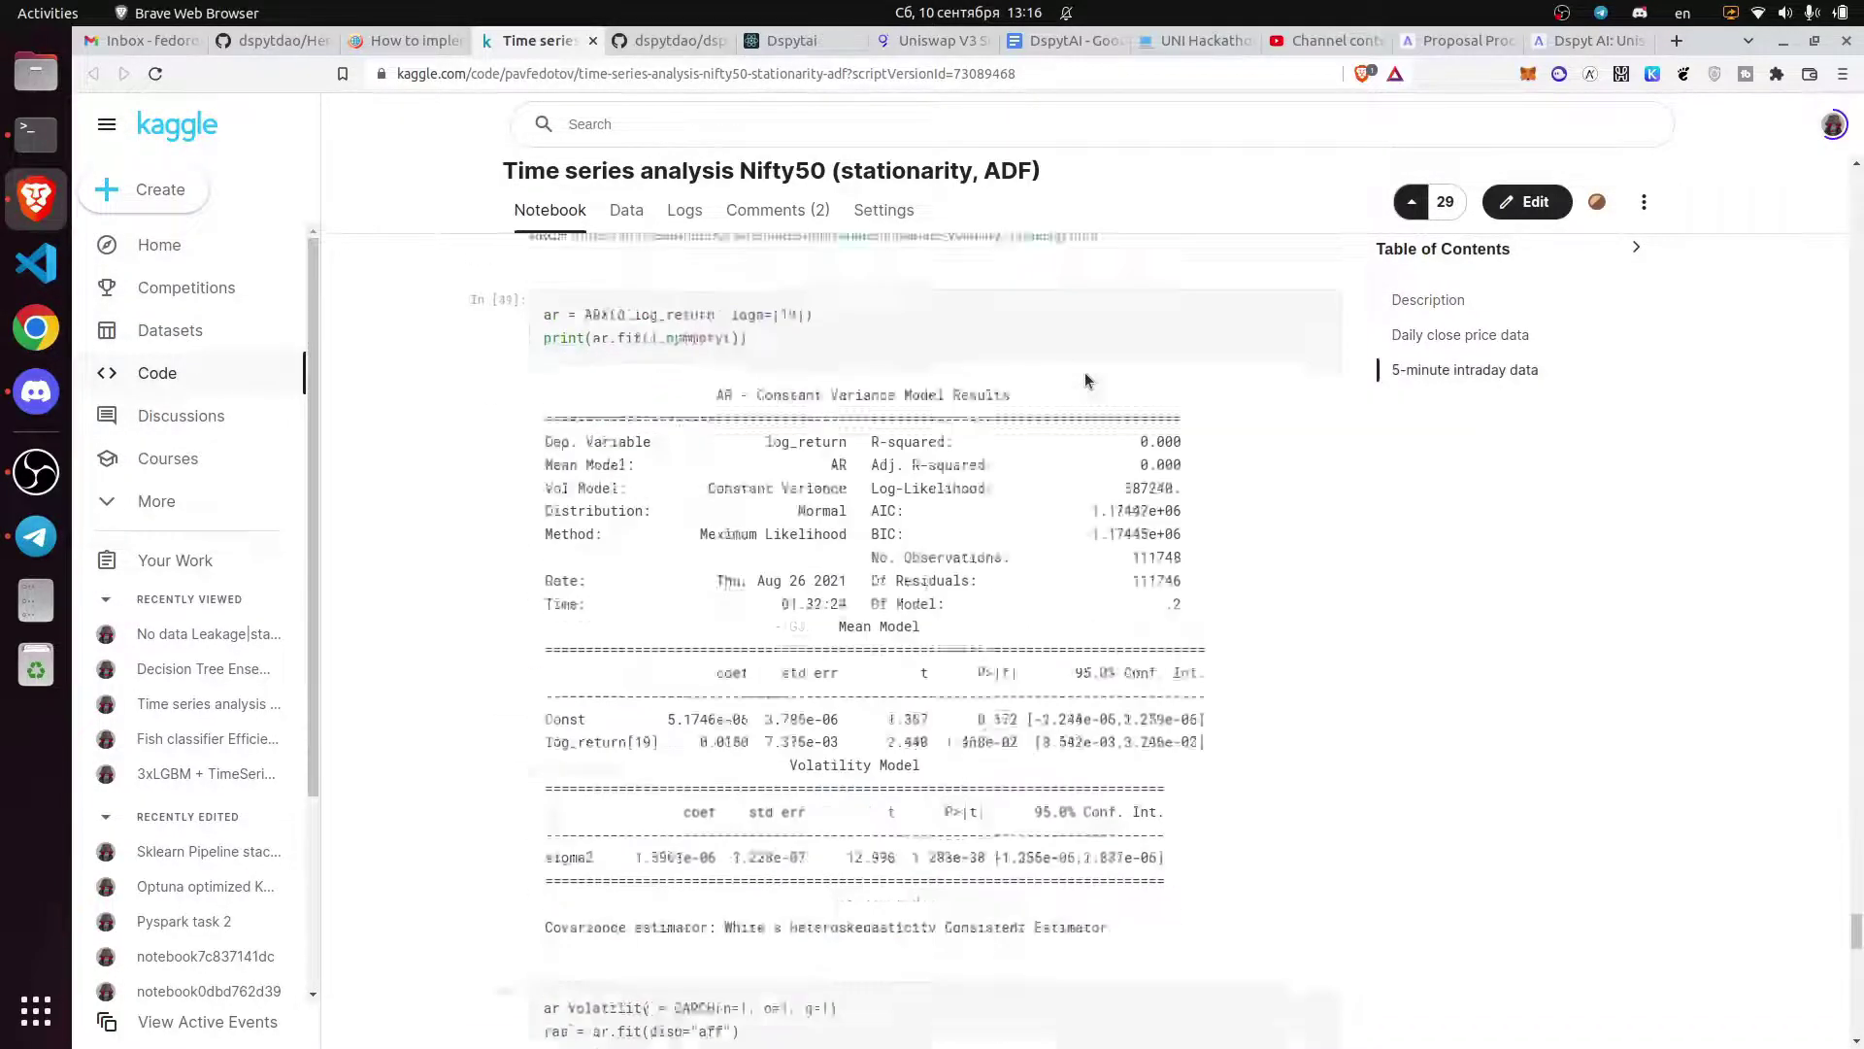
scroll(1085, 381, down, 8)
scroll(626, 310, up, 5)
scroll(627, 310, up, 4)
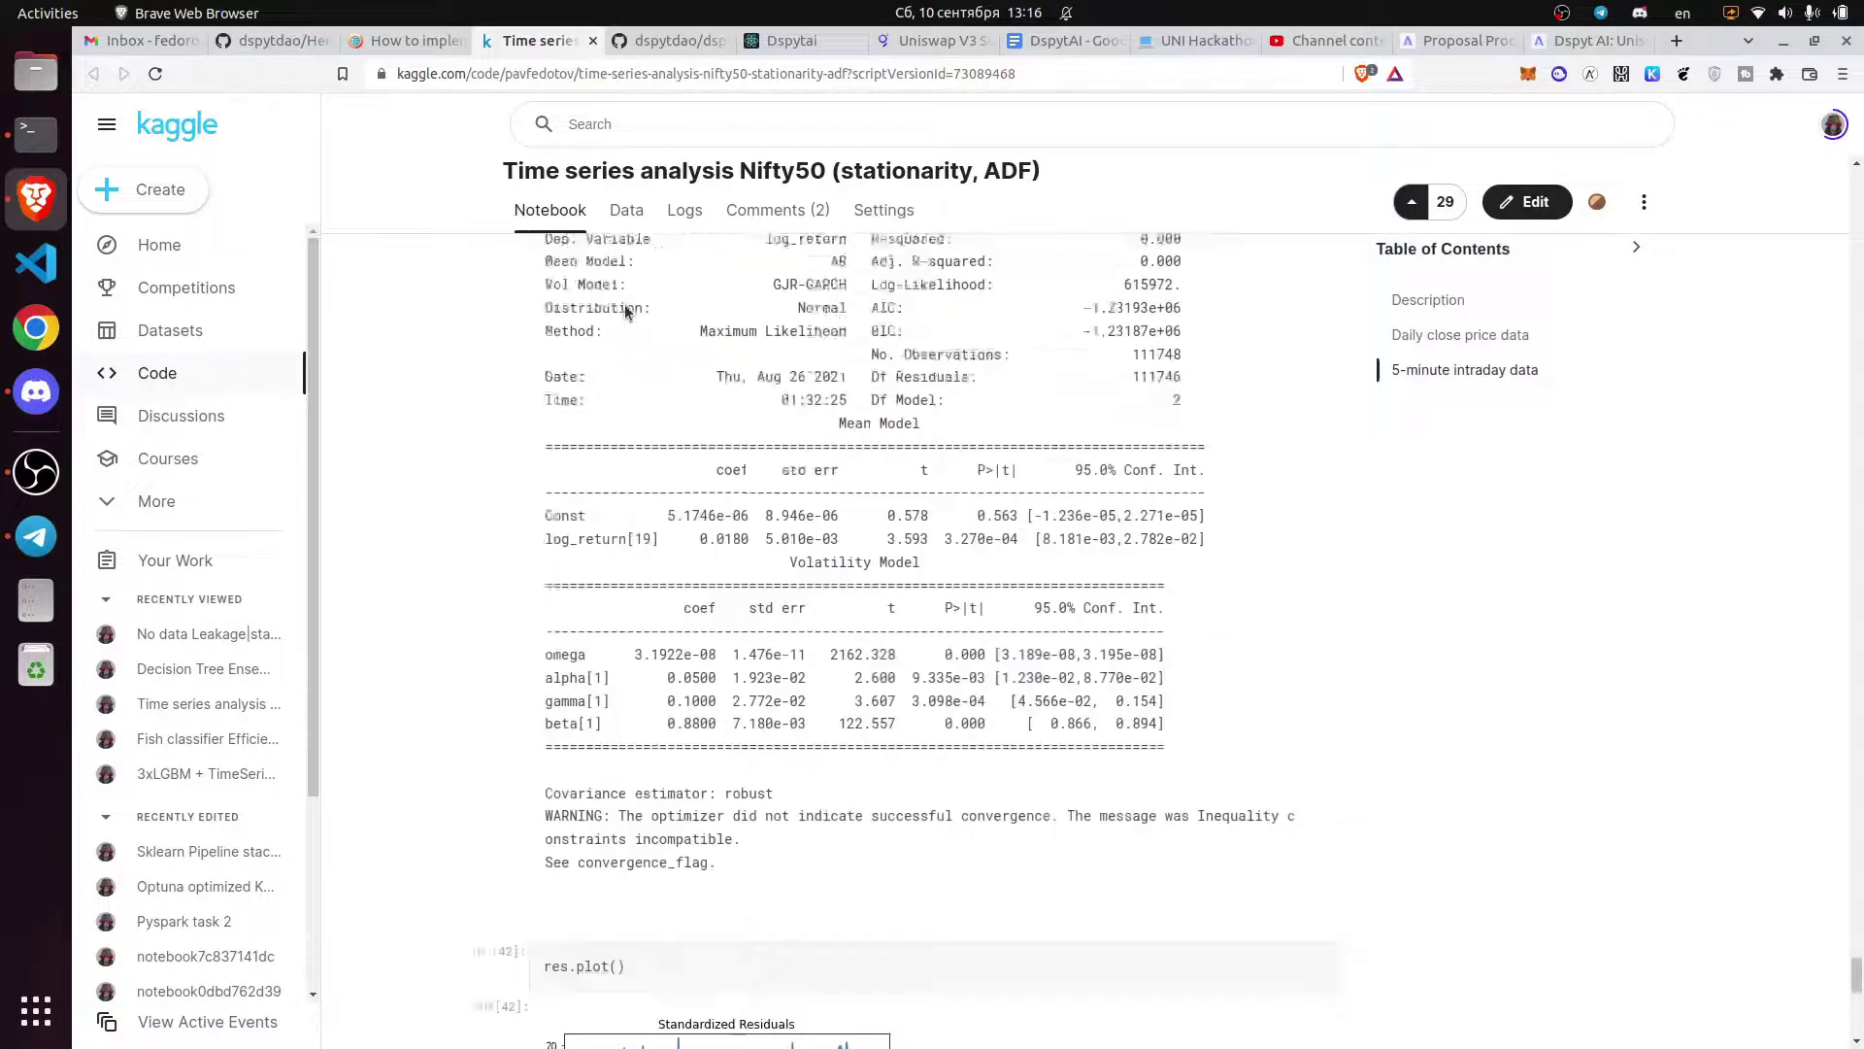
scroll(626, 310, up, 3)
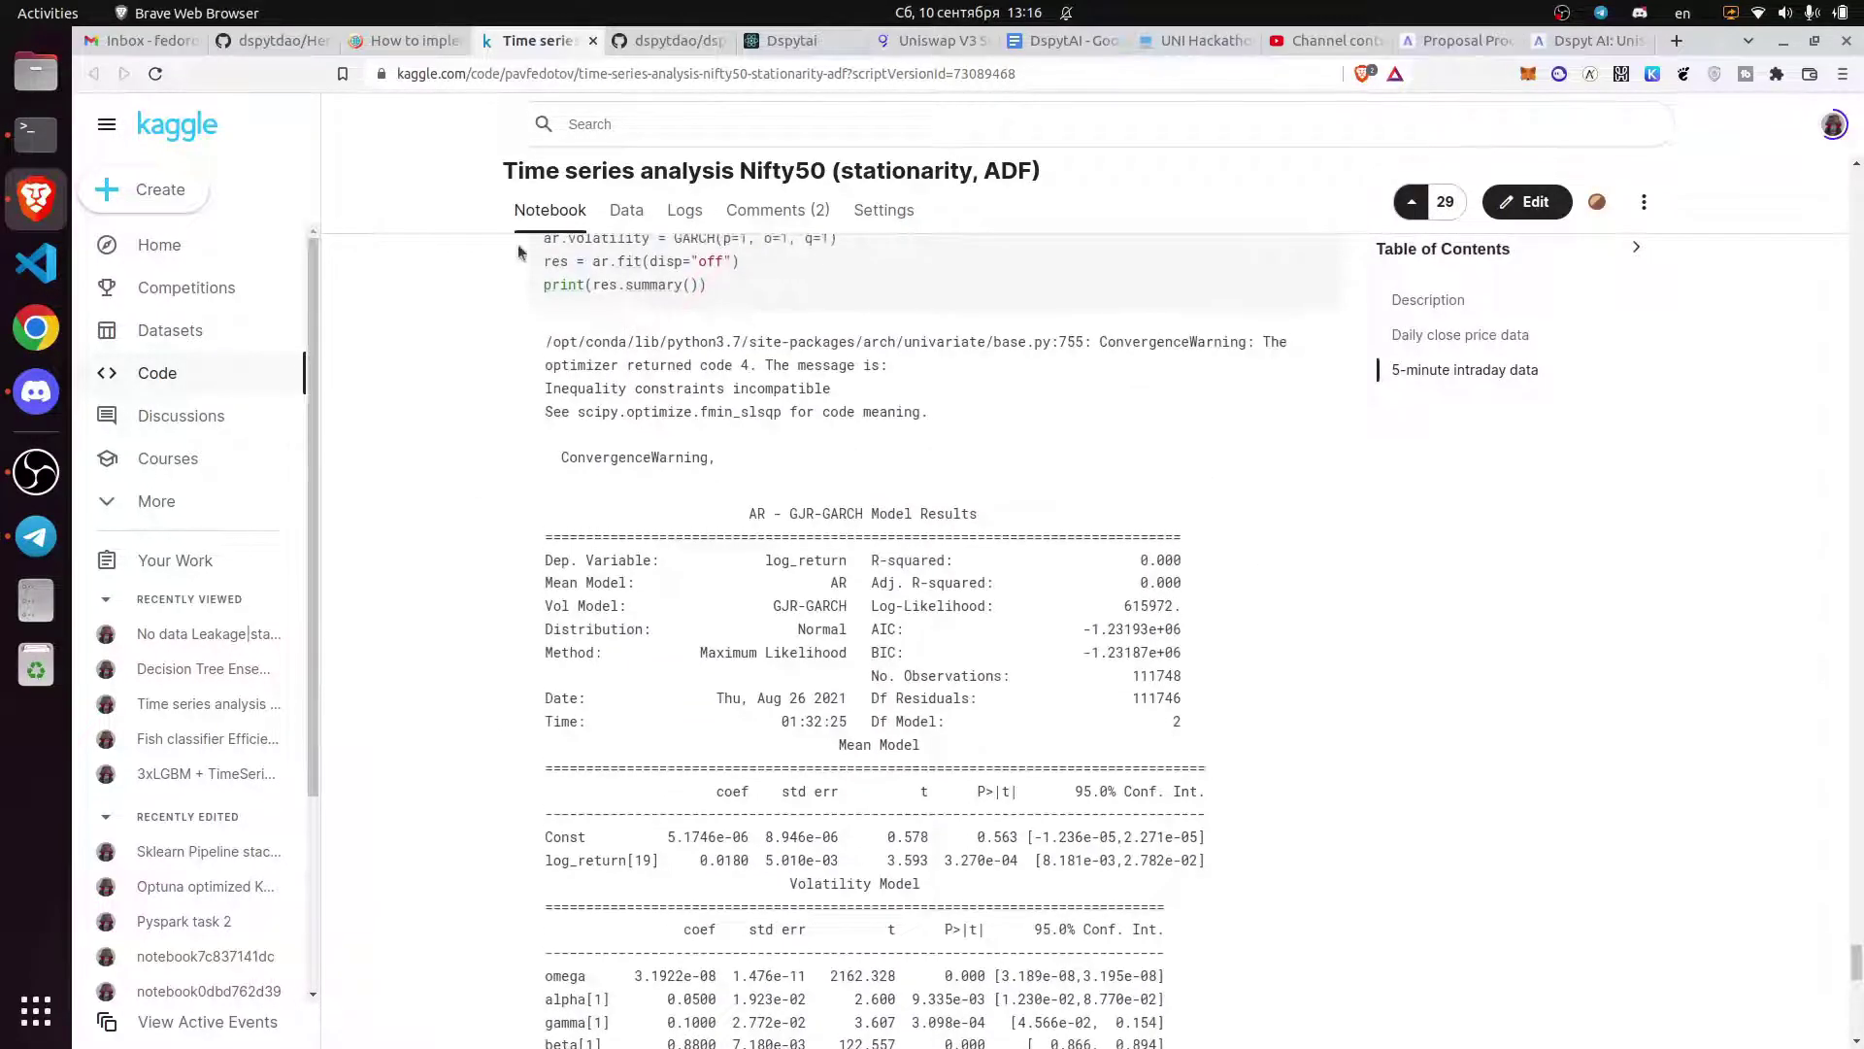
scroll(625, 304, up, 3)
mouse_move(932, 437)
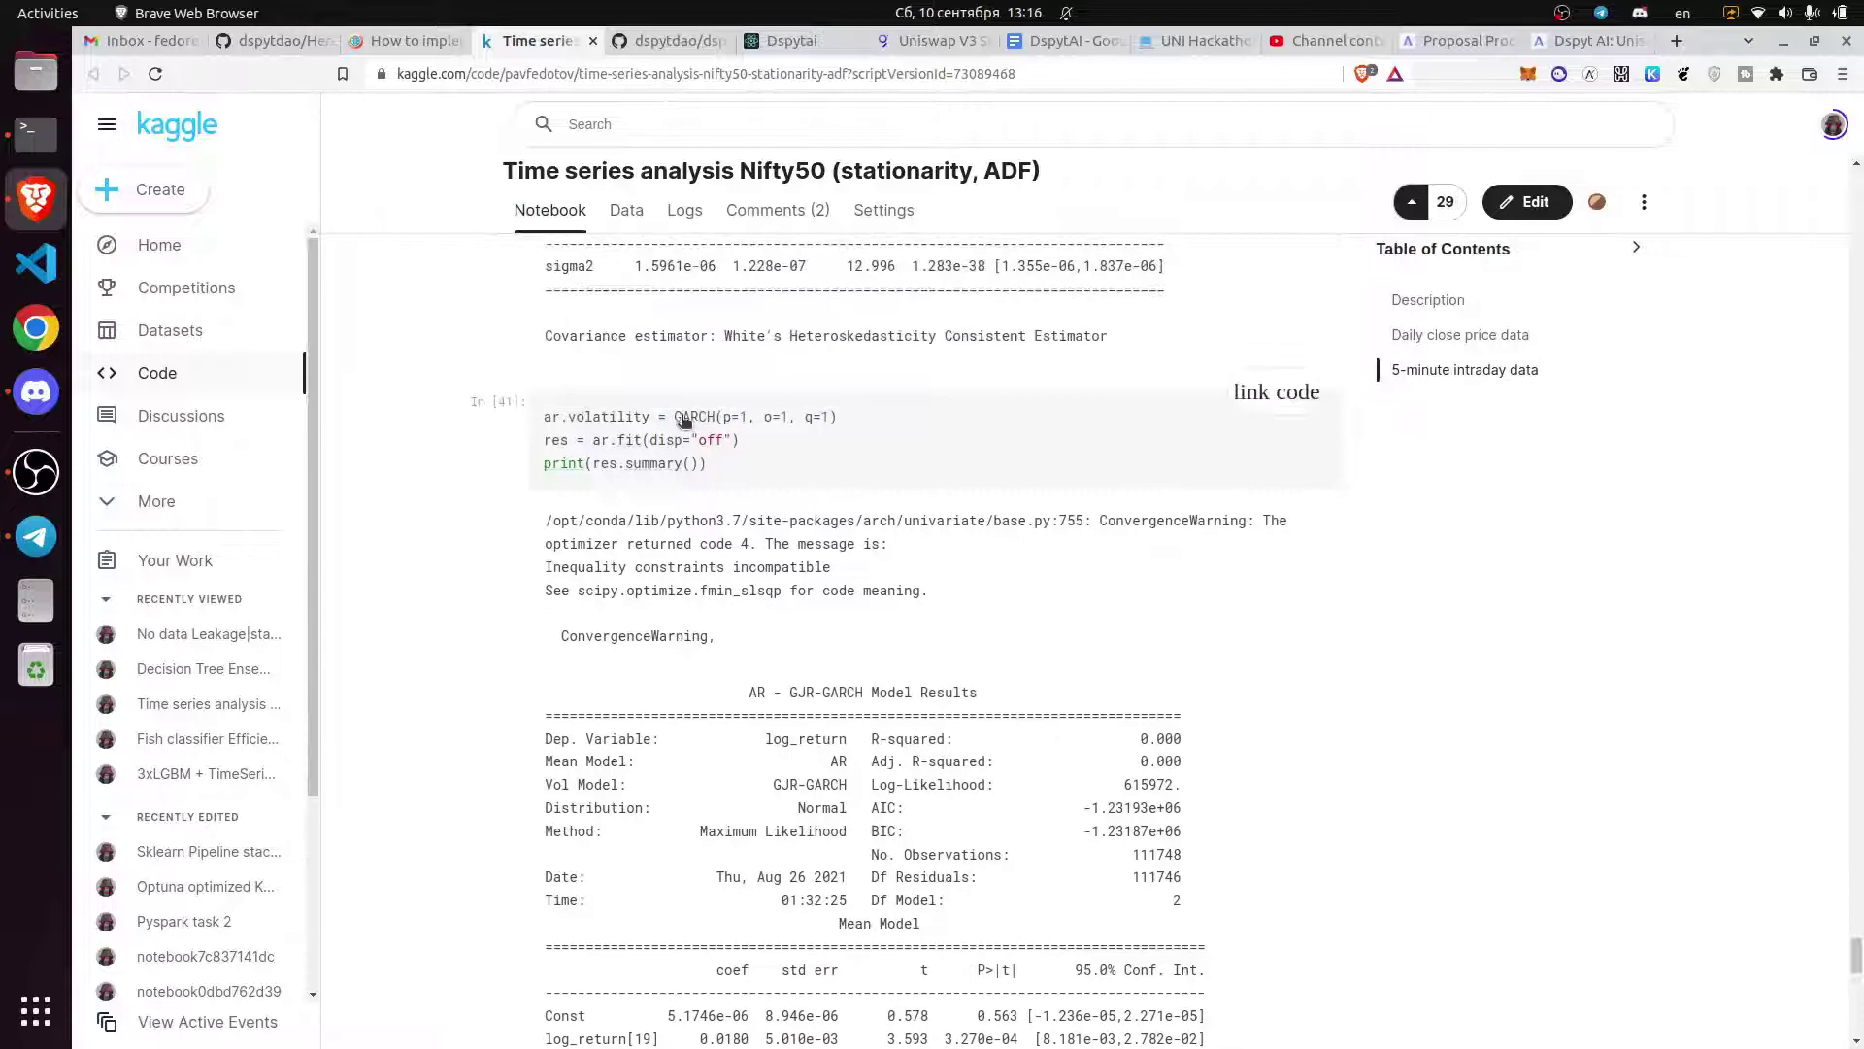
- Highlight the ar.volatility = GARCH specification line in the Nifty50 notebook's GARCH code
drag(880, 436, 723, 418)
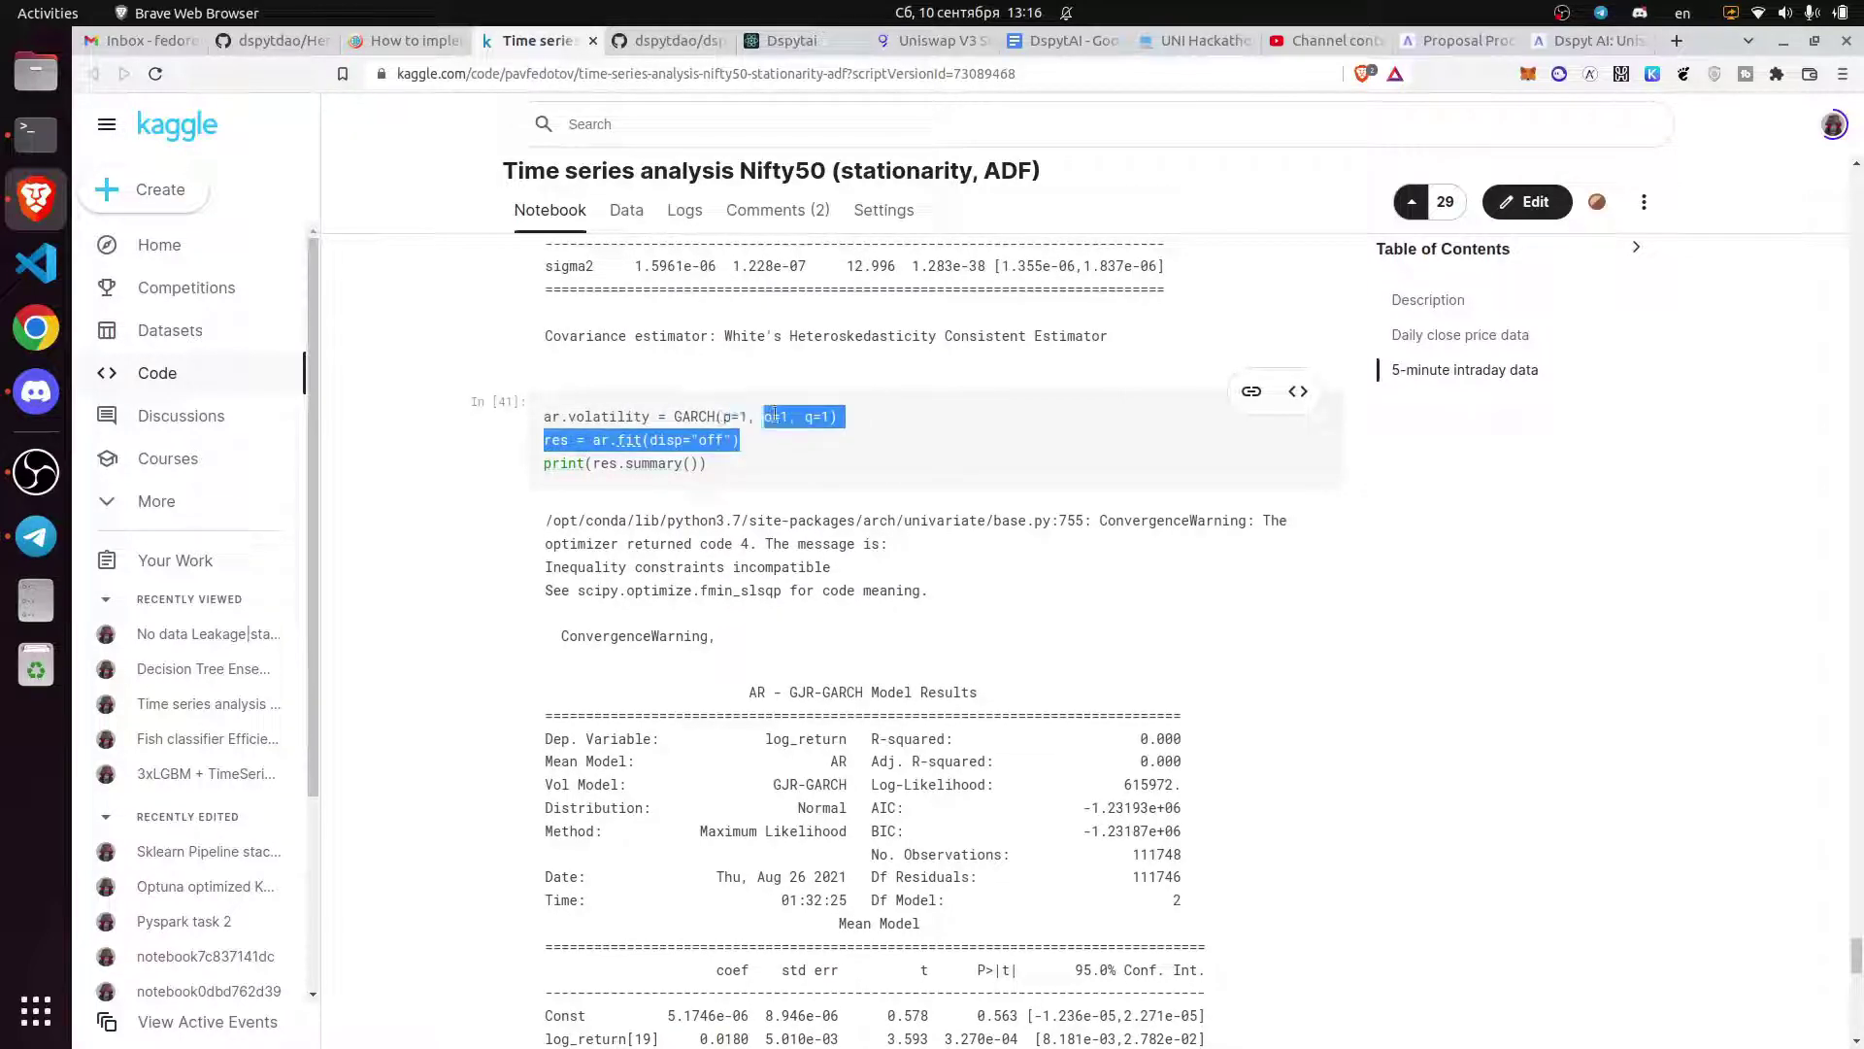
click(870, 438)
drag(839, 417, 568, 423)
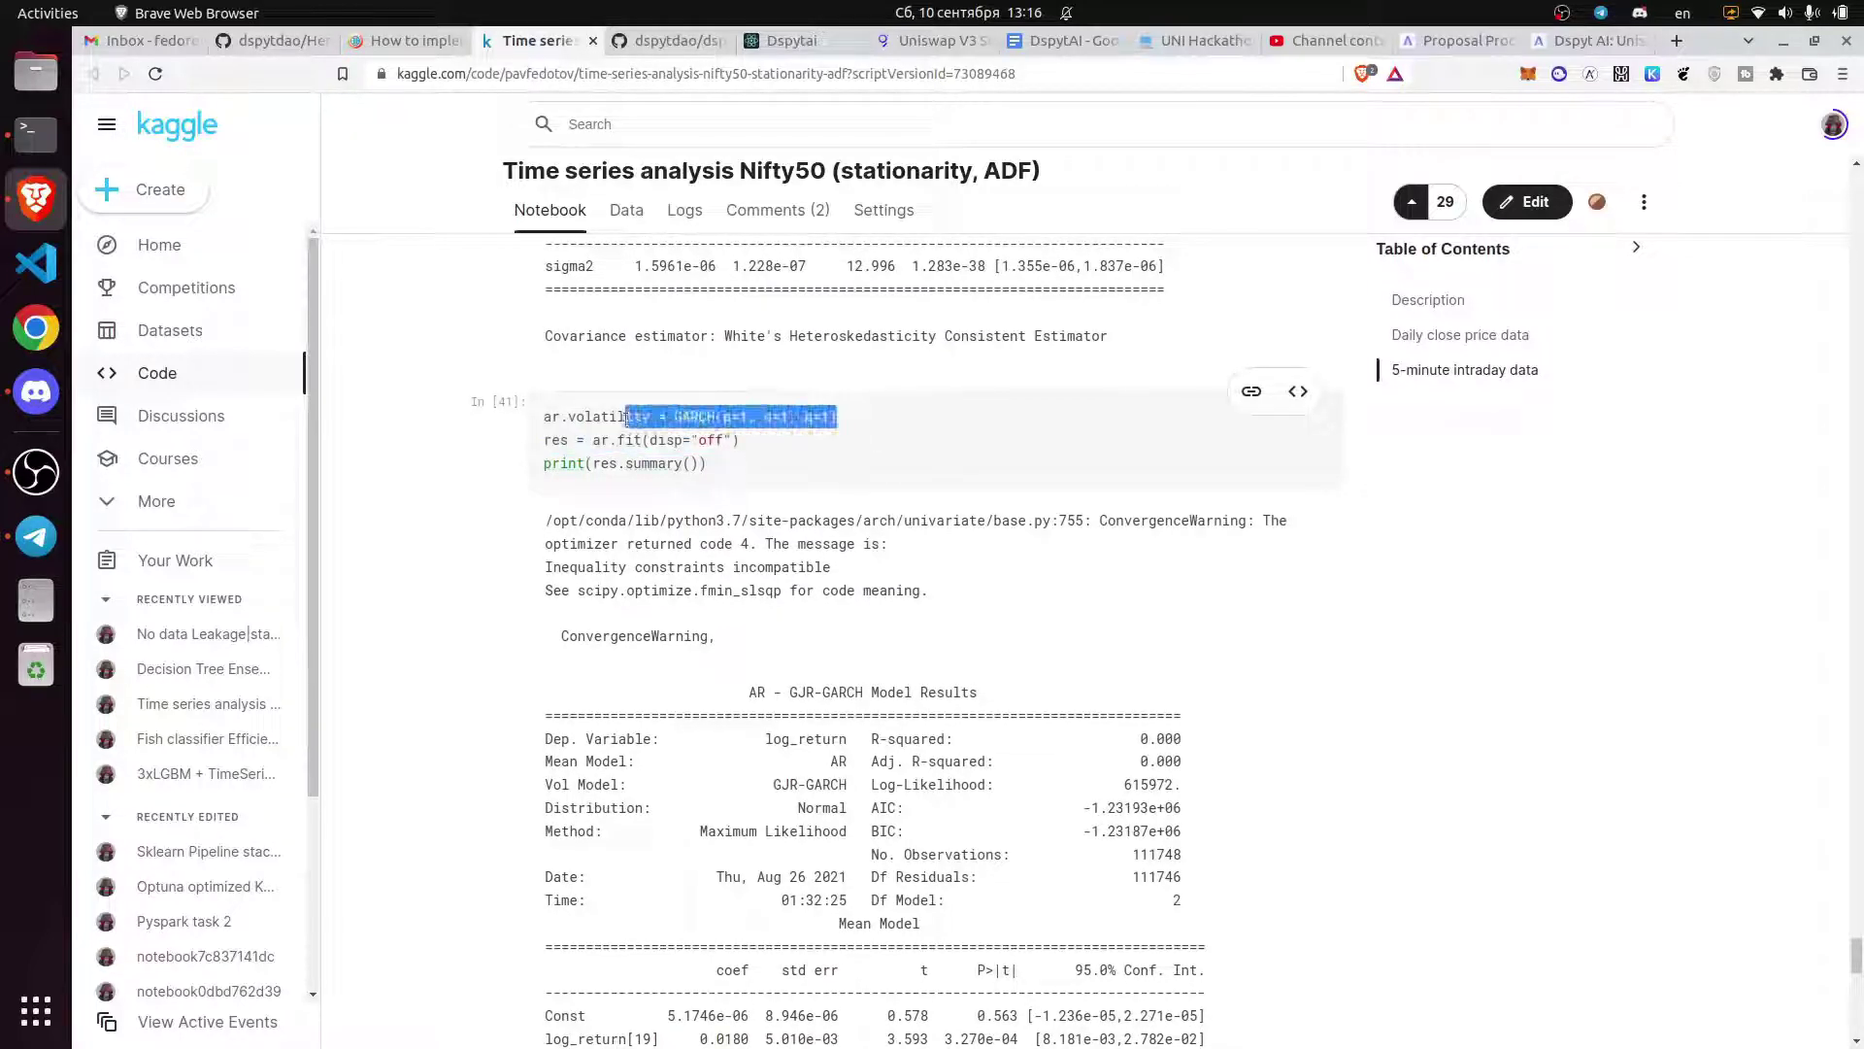
click(878, 410)
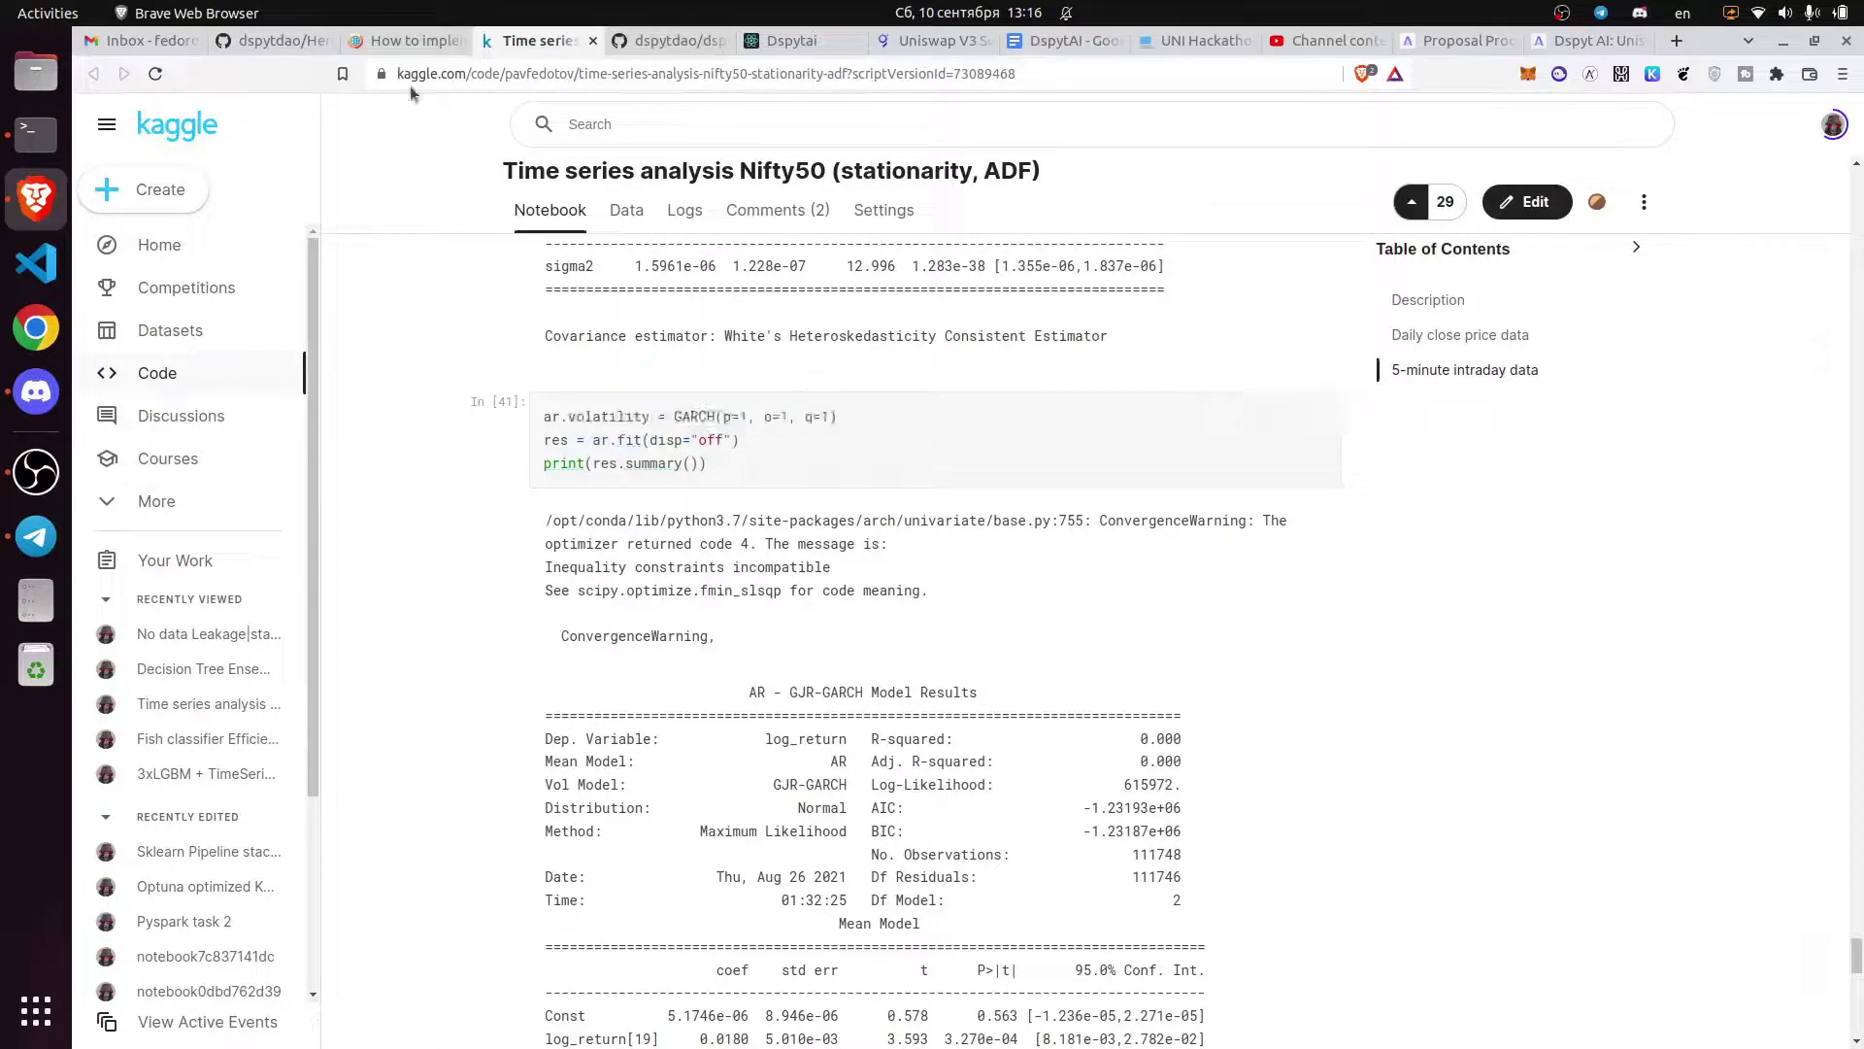
- Return to the quarticity article and toggle a paragraph highlight while reading
click(414, 41)
scroll(600, 290, down, 5)
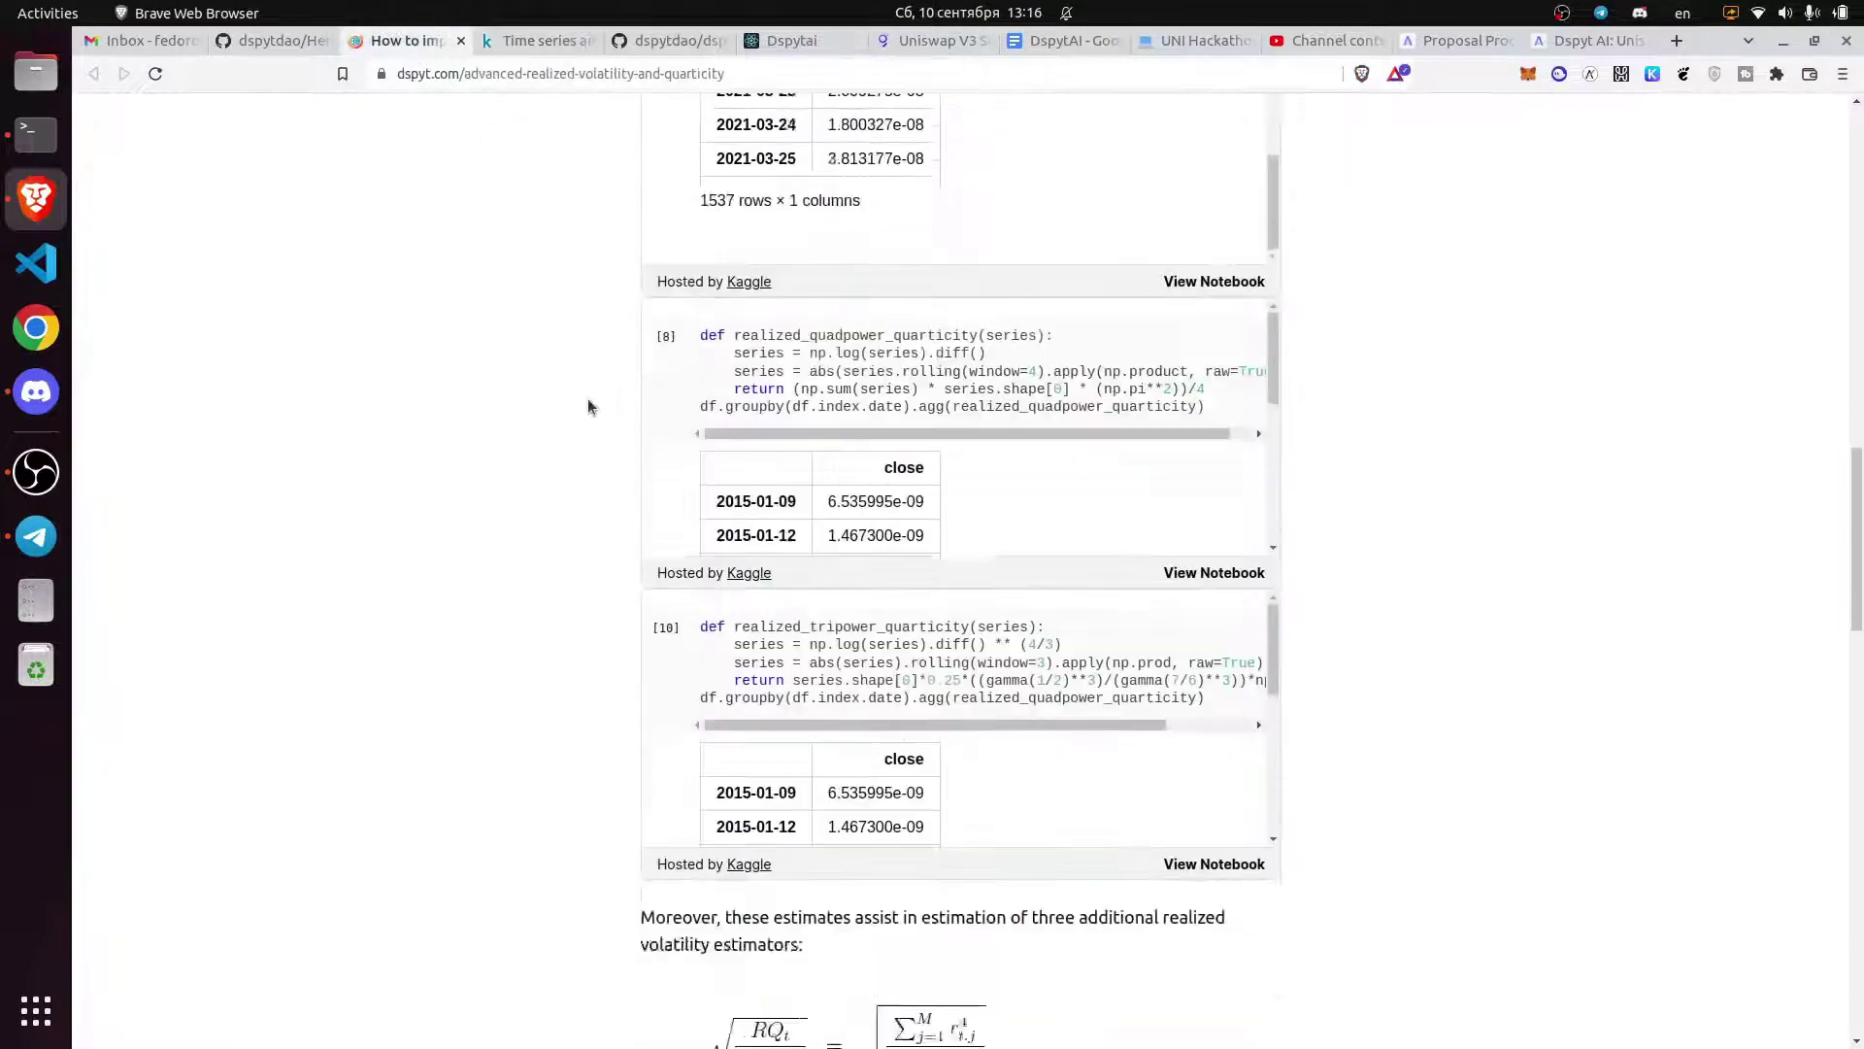
scroll(429, 308, down, 5)
scroll(429, 308, down, 3)
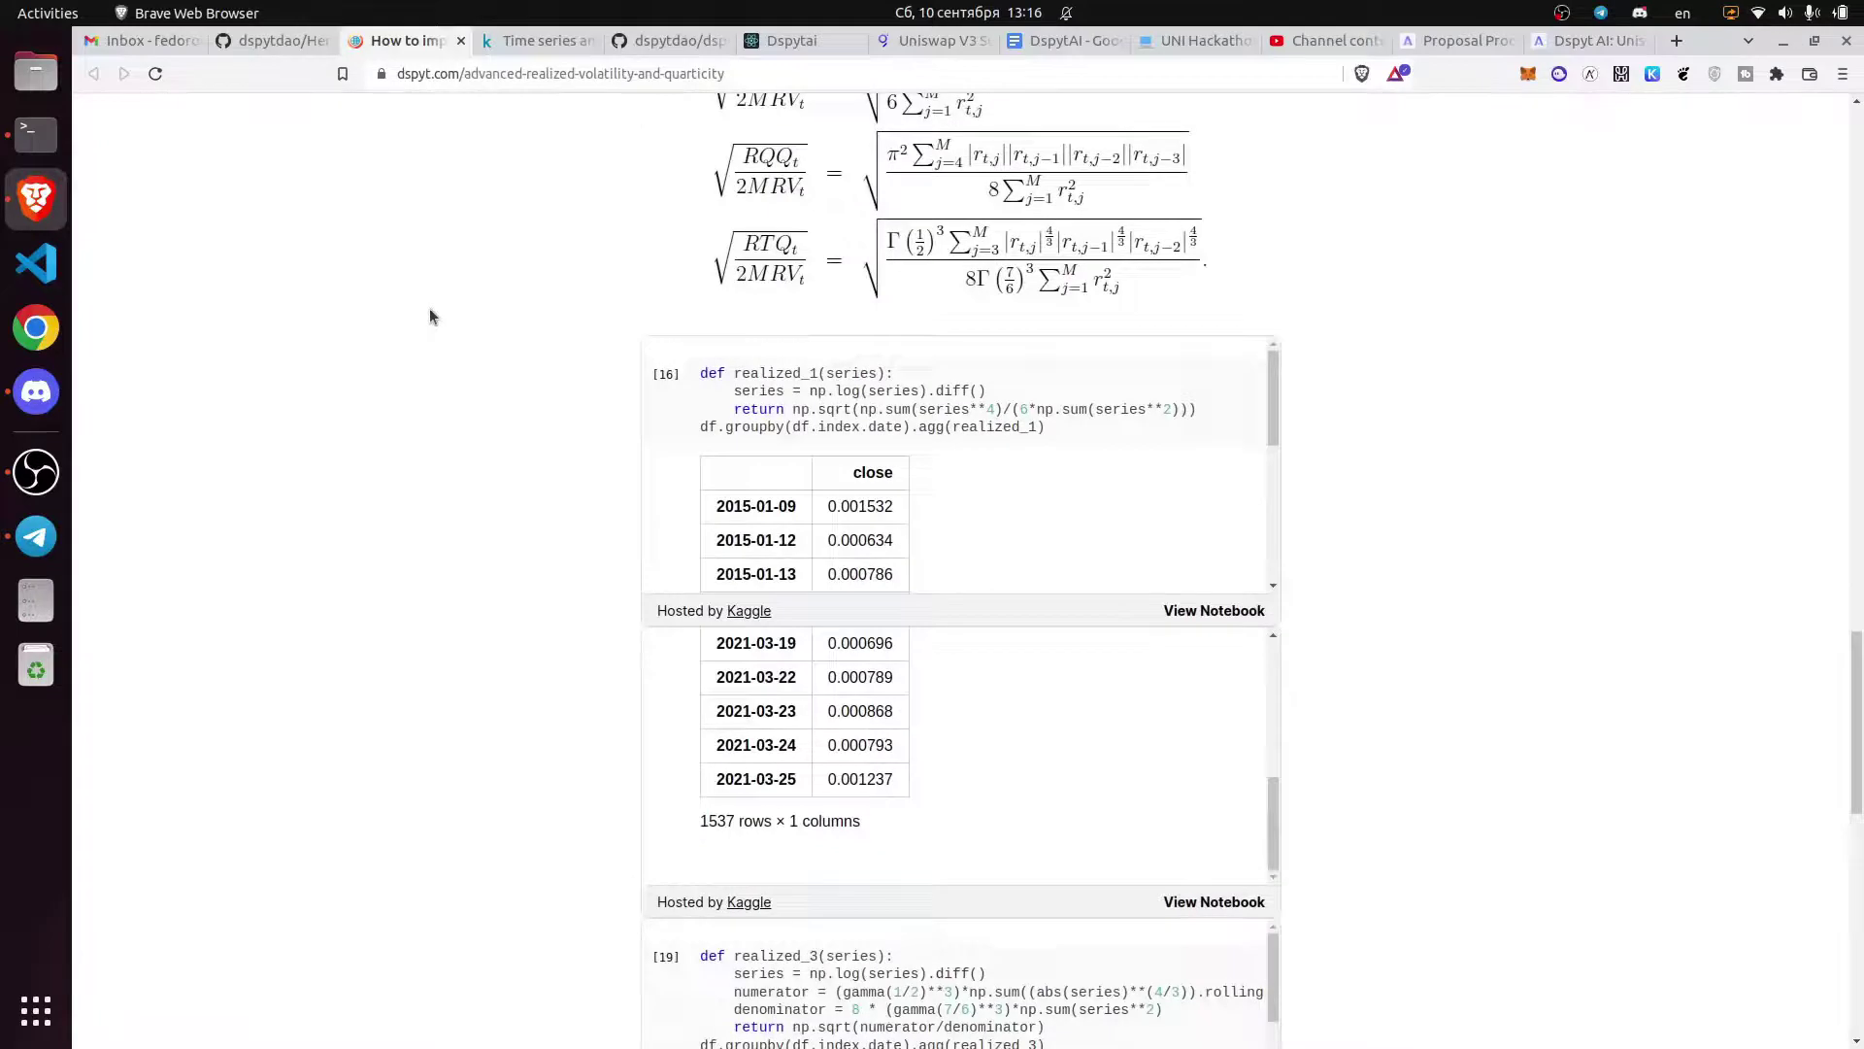
scroll(431, 308, down, 5)
scroll(430, 308, down, 5)
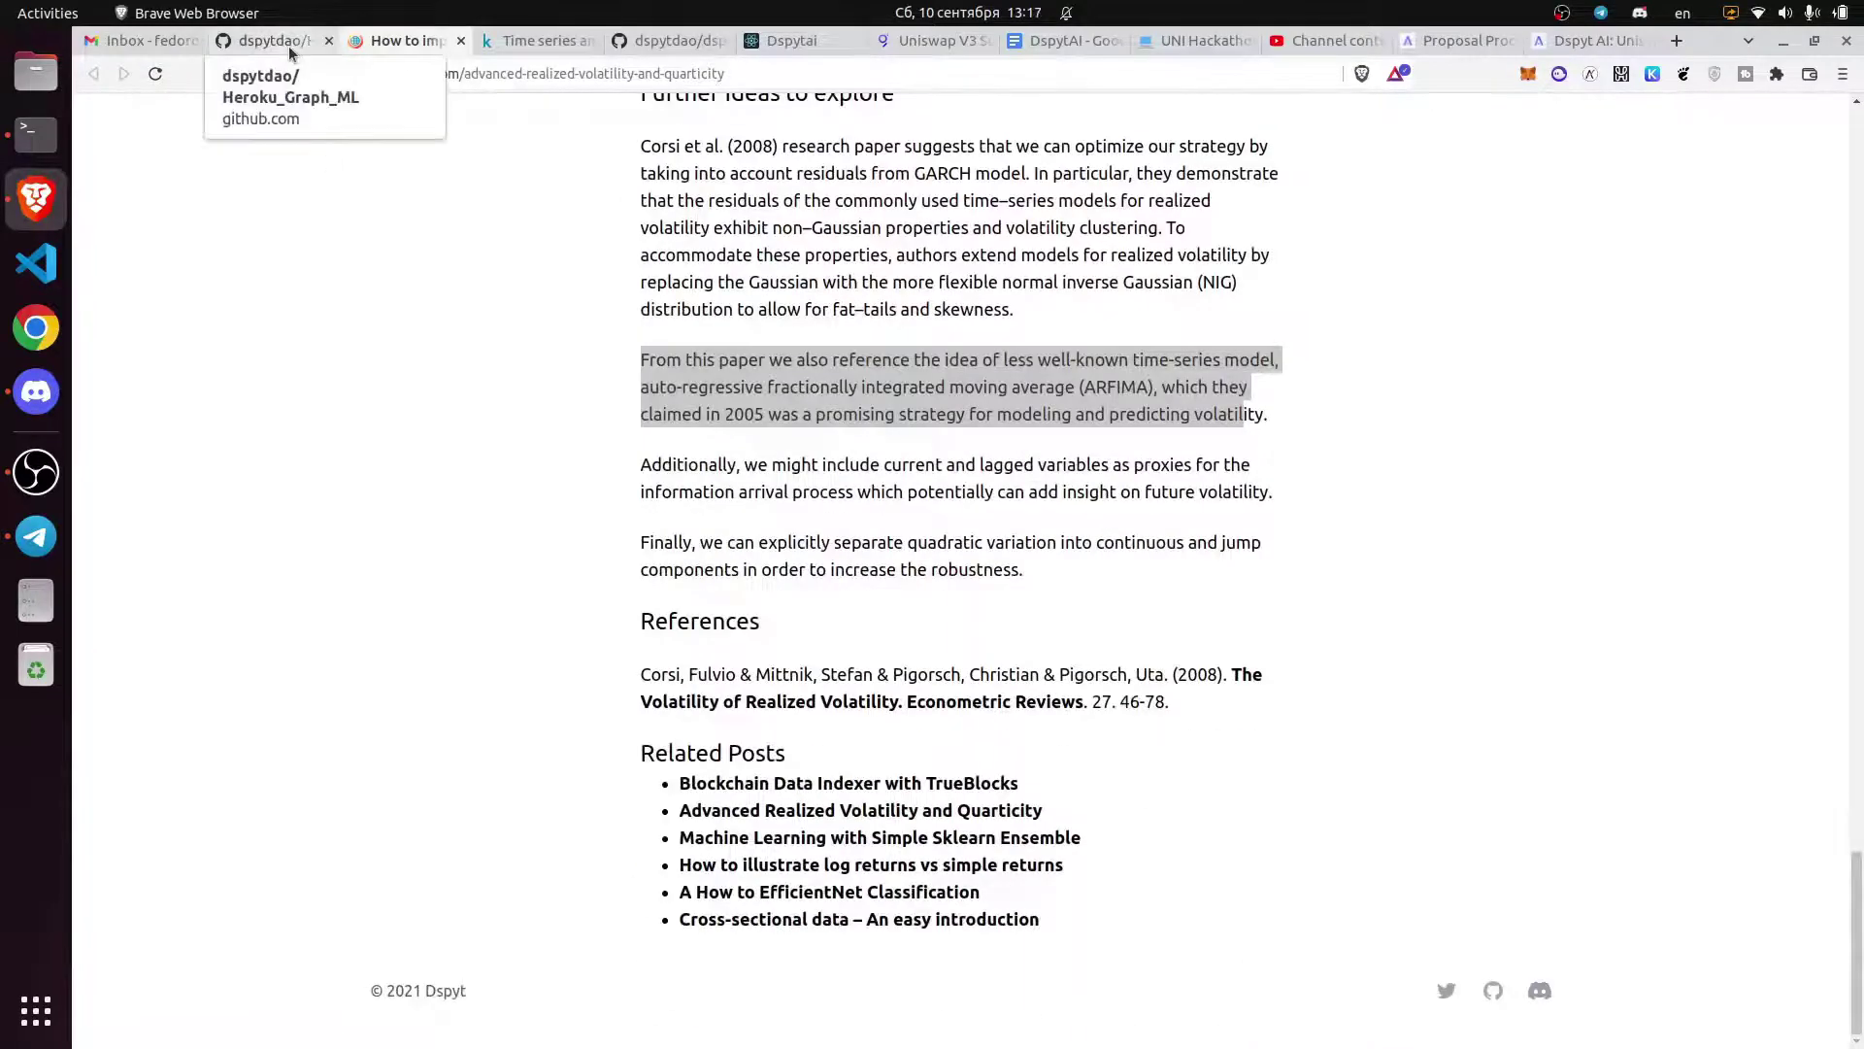
click(701, 359)
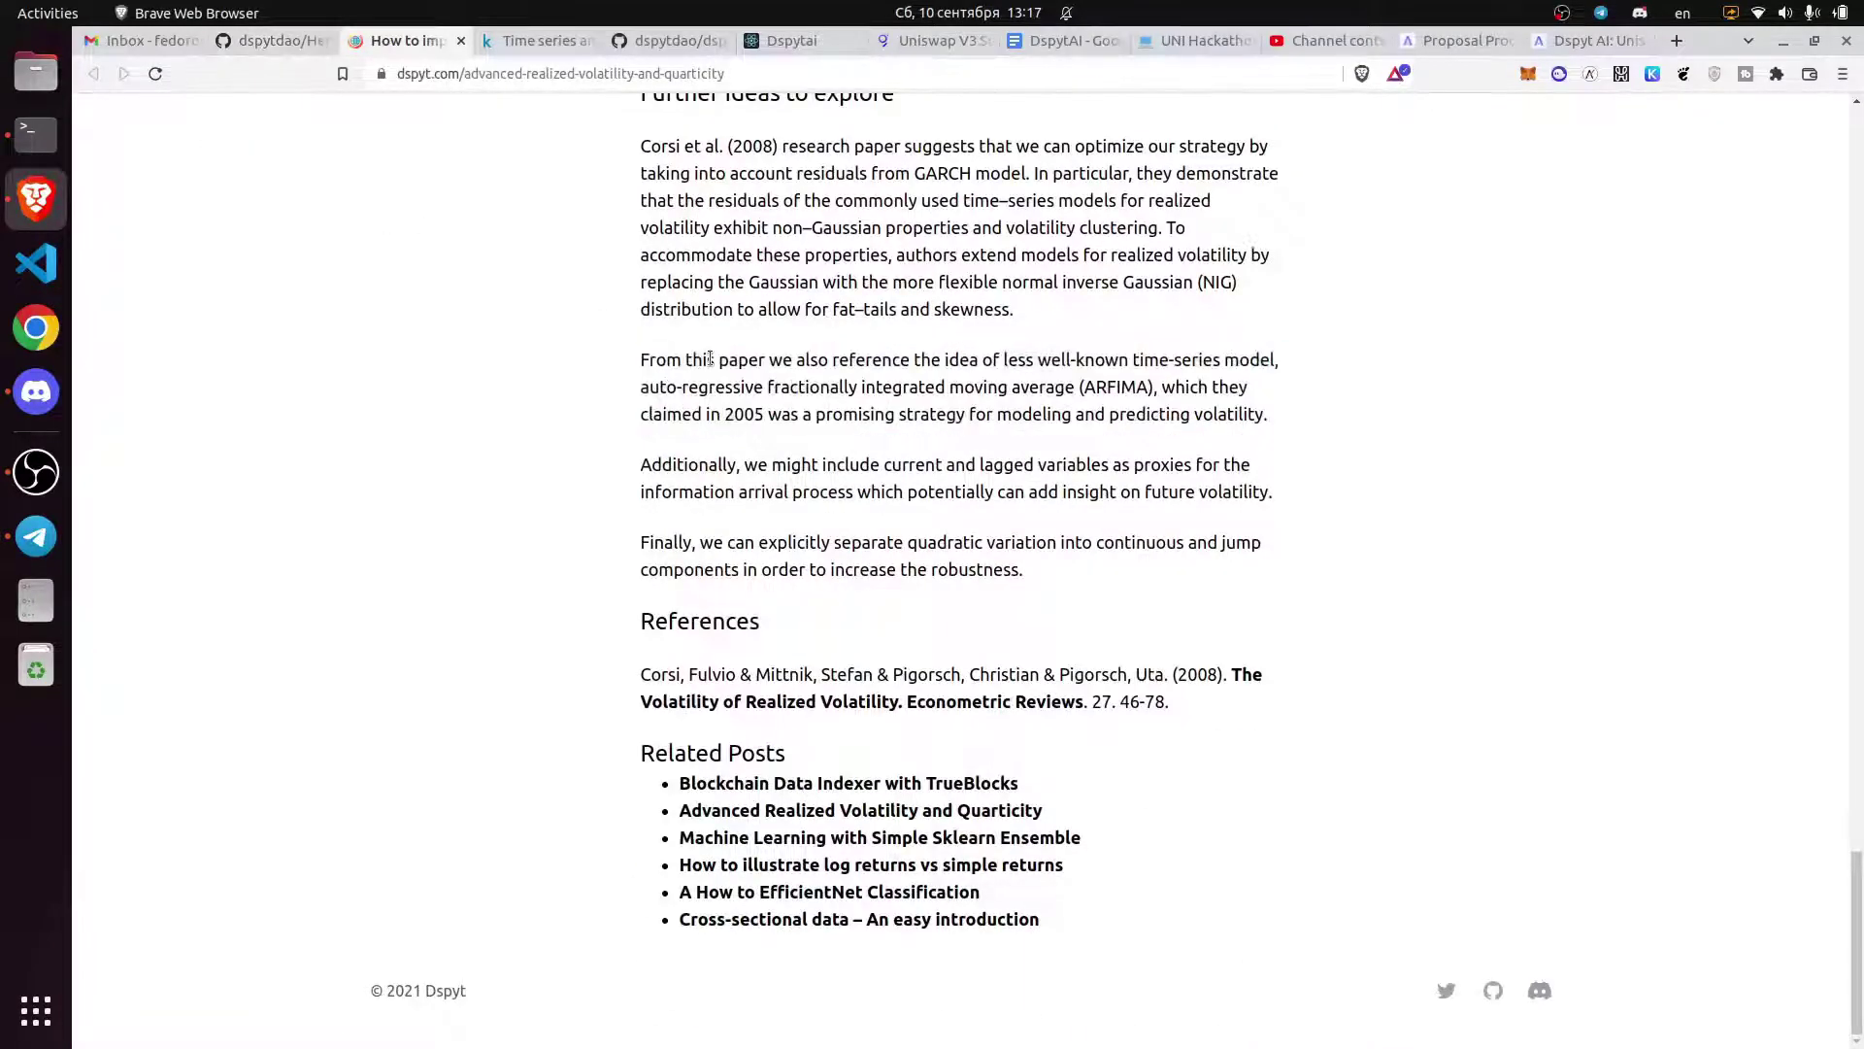
triple_click(701, 358)
click(711, 358)
scroll(454, 182, up, 5)
scroll(455, 183, up, 3)
- Open dspytai's client/src/App.js, then go back to the src folder listing
click(268, 39)
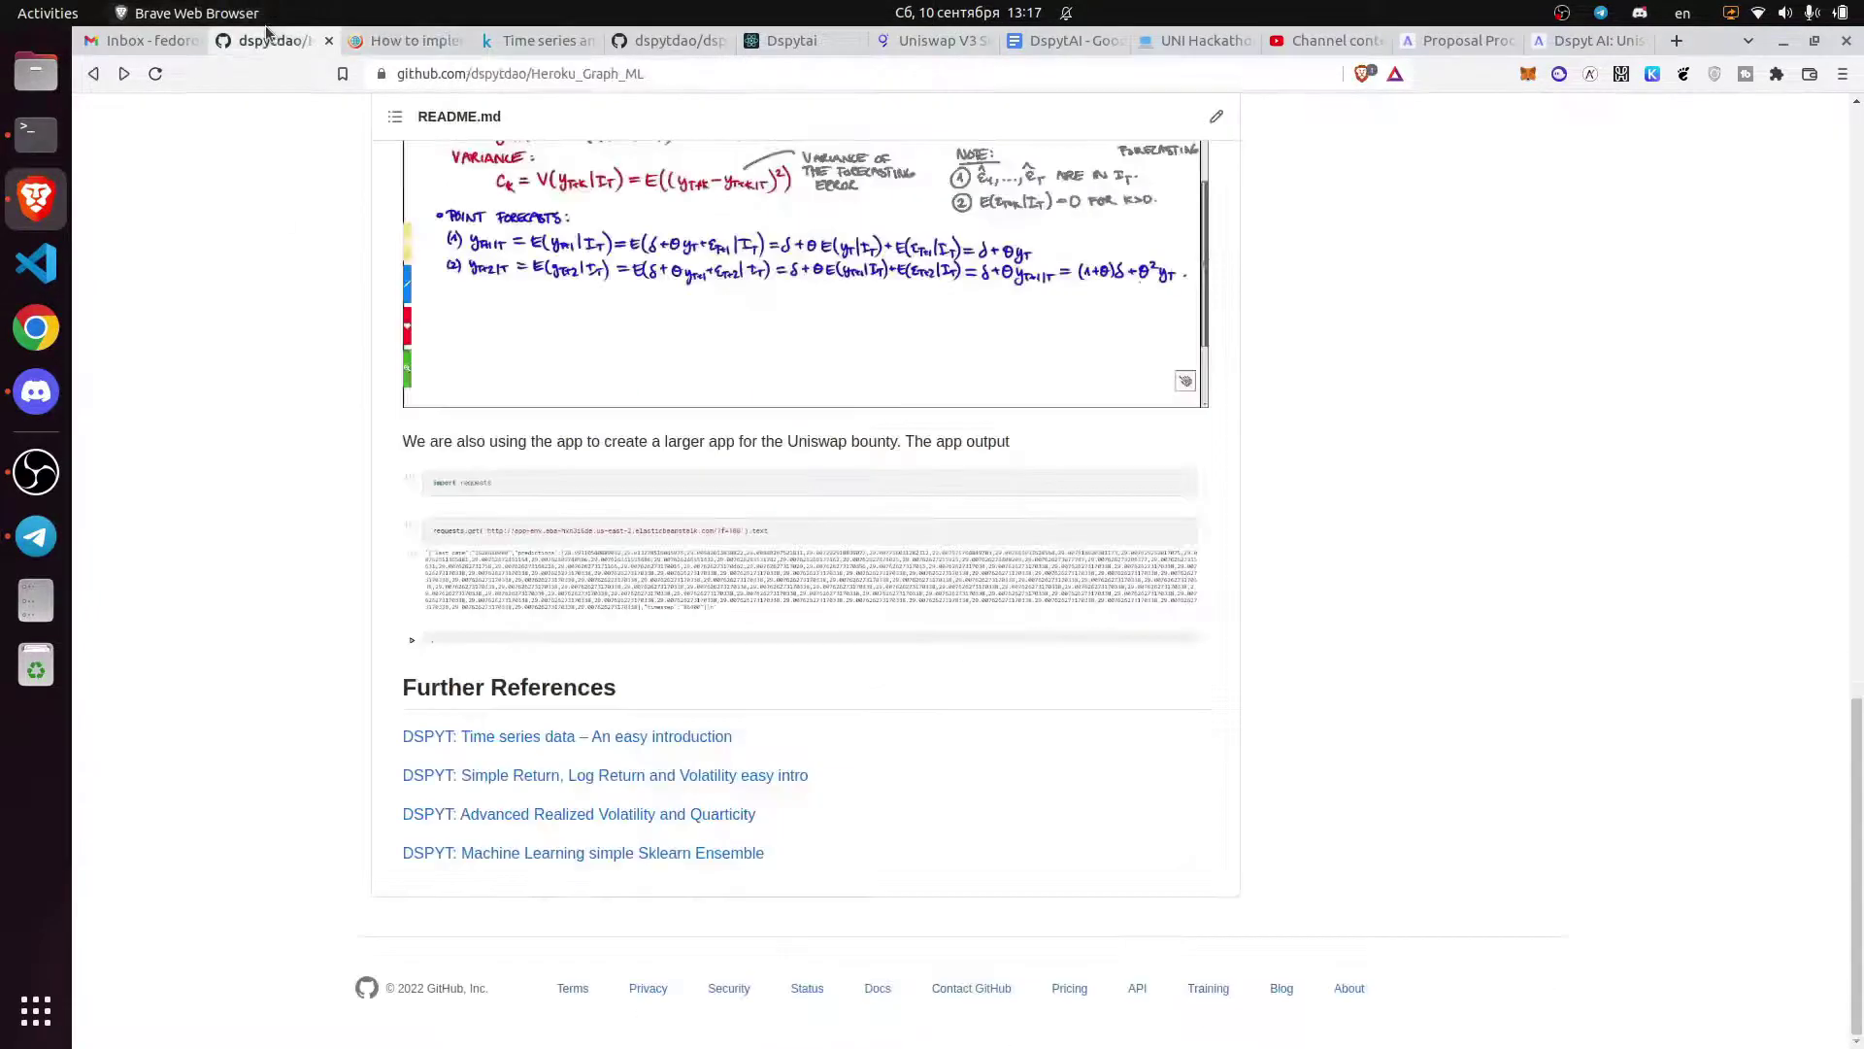
scroll(531, 613, up, 10)
scroll(531, 611, up, 10)
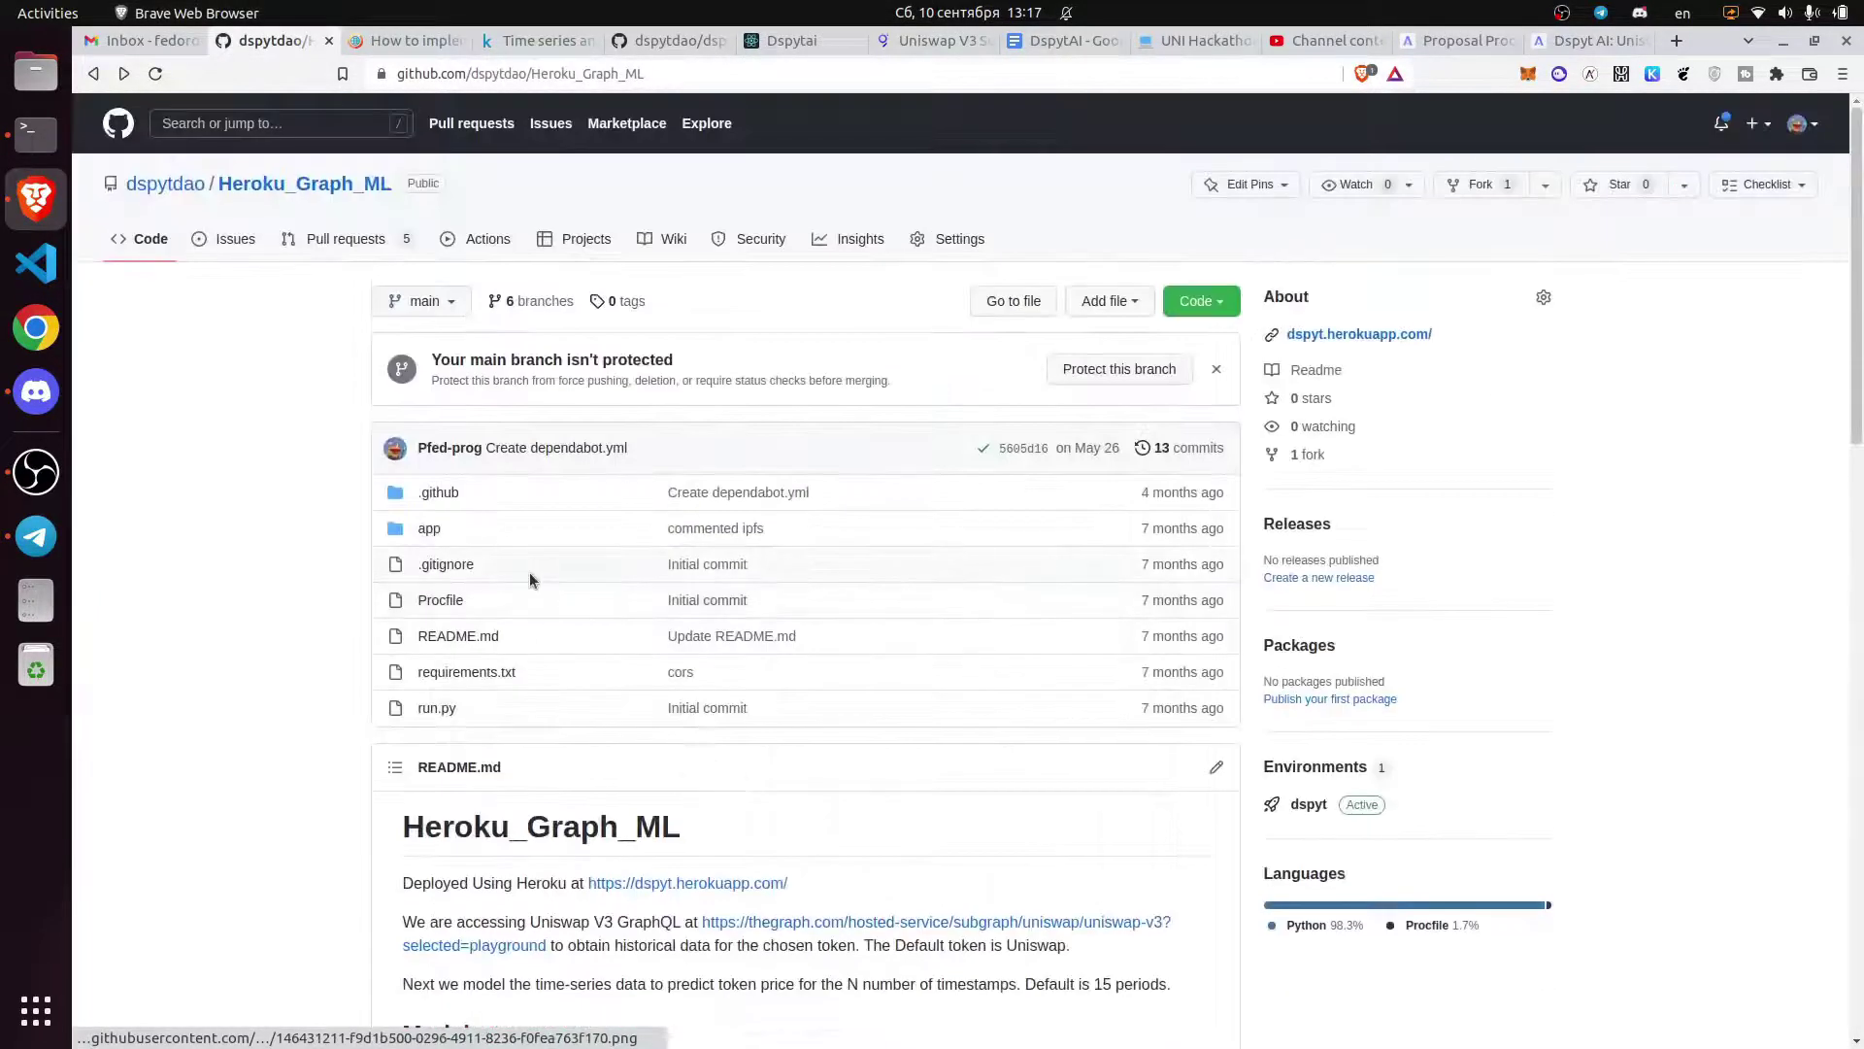
key(ctrl+Tab)
scroll(537, 718, down, 5)
scroll(537, 719, down, 5)
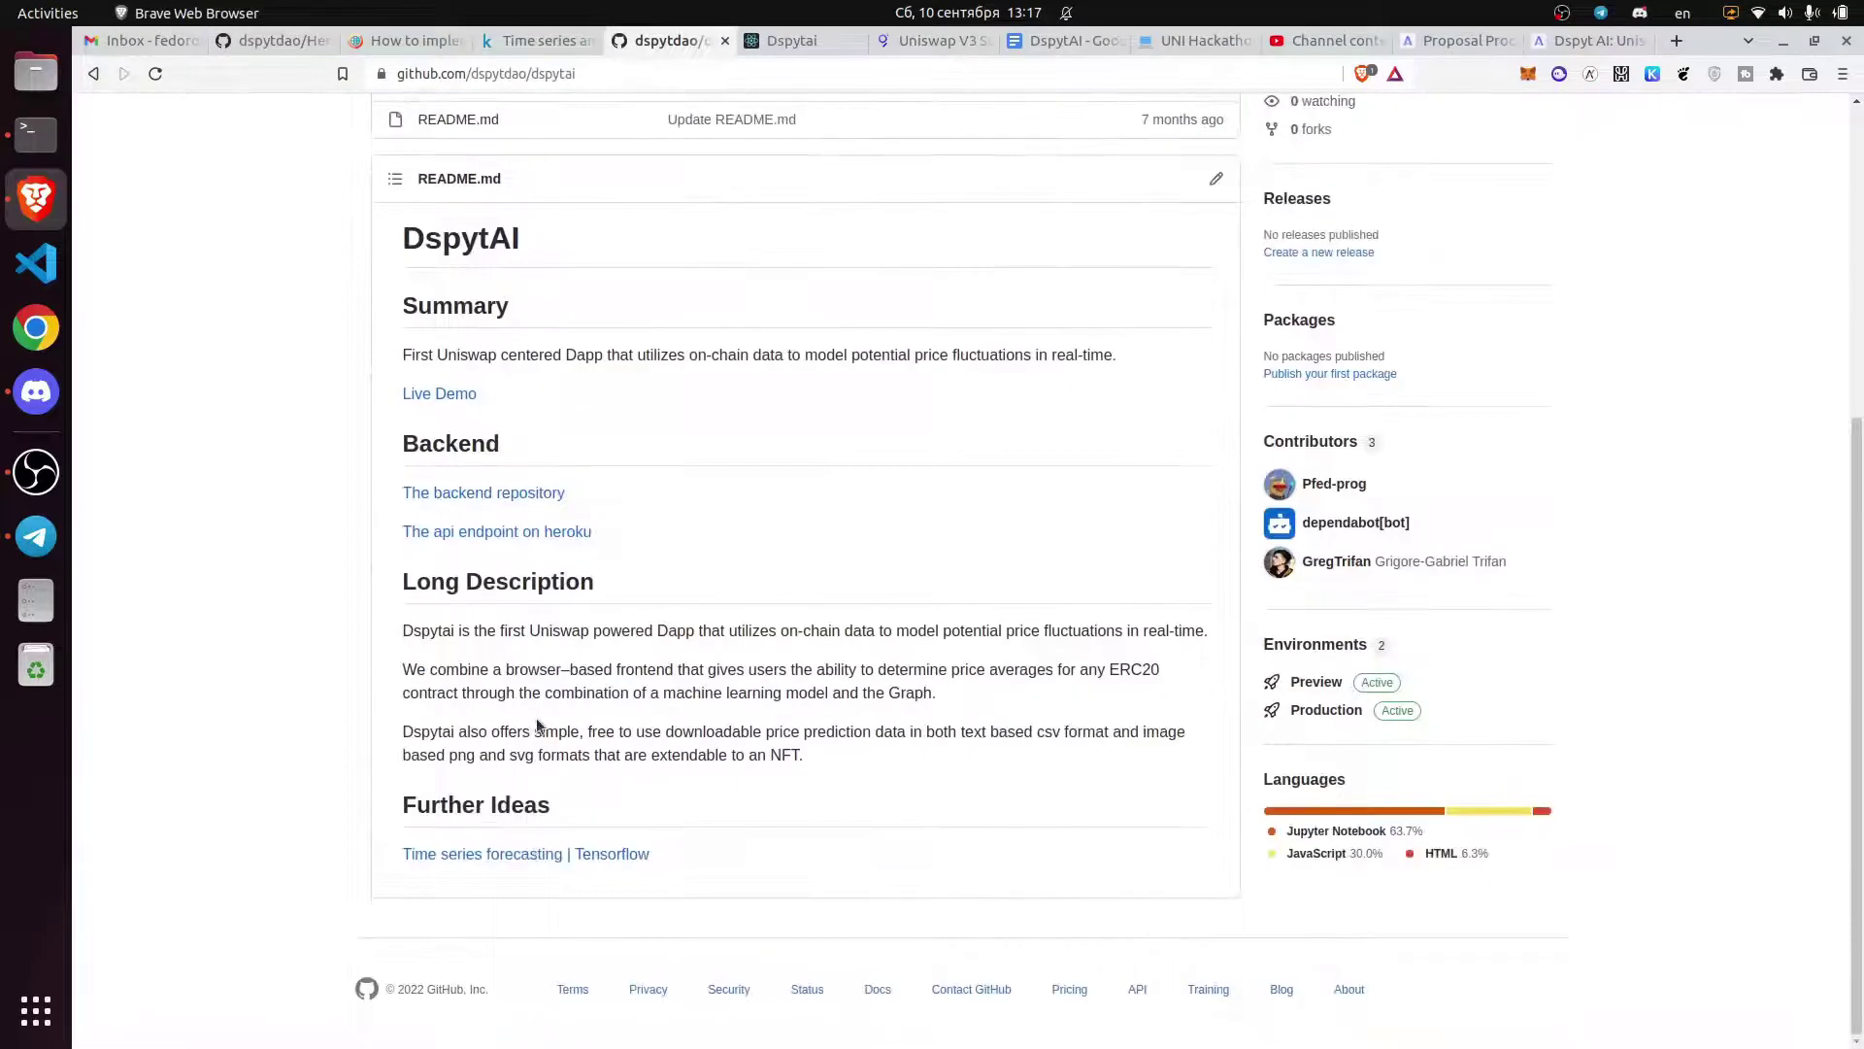
scroll(537, 724, up, 5)
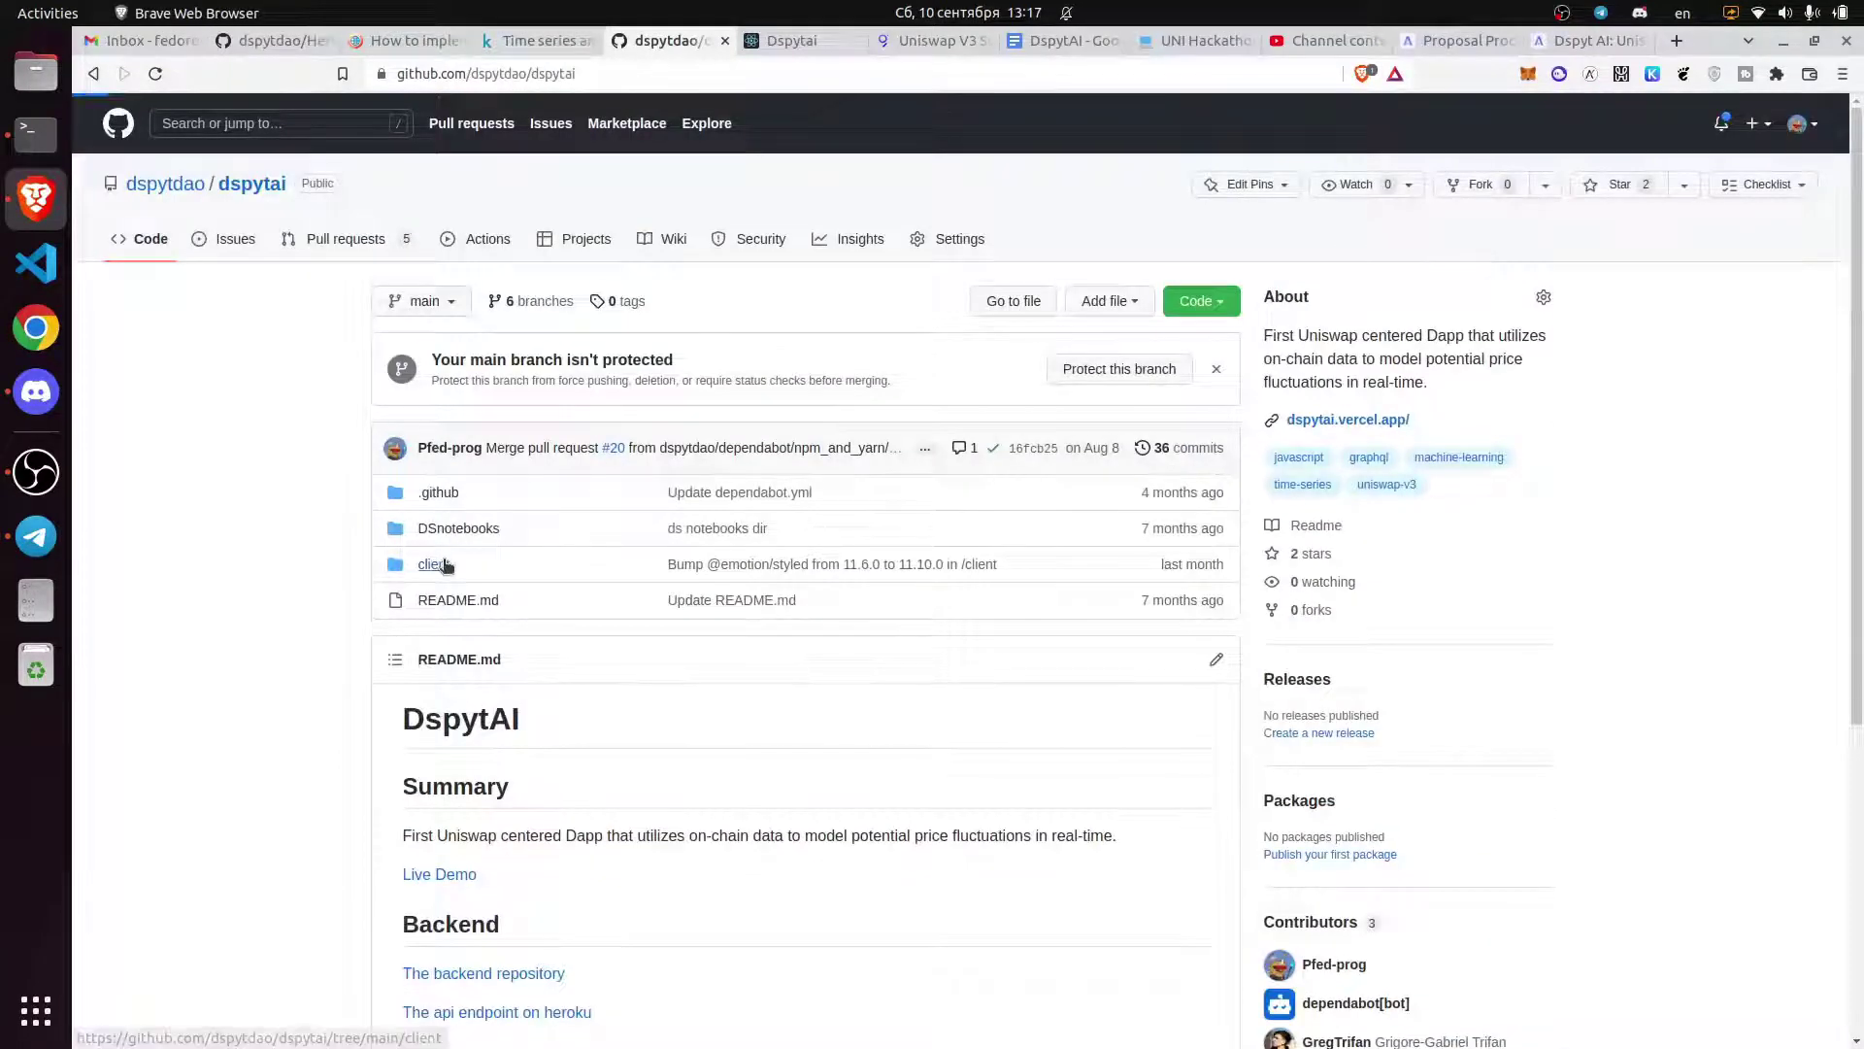
click(433, 563)
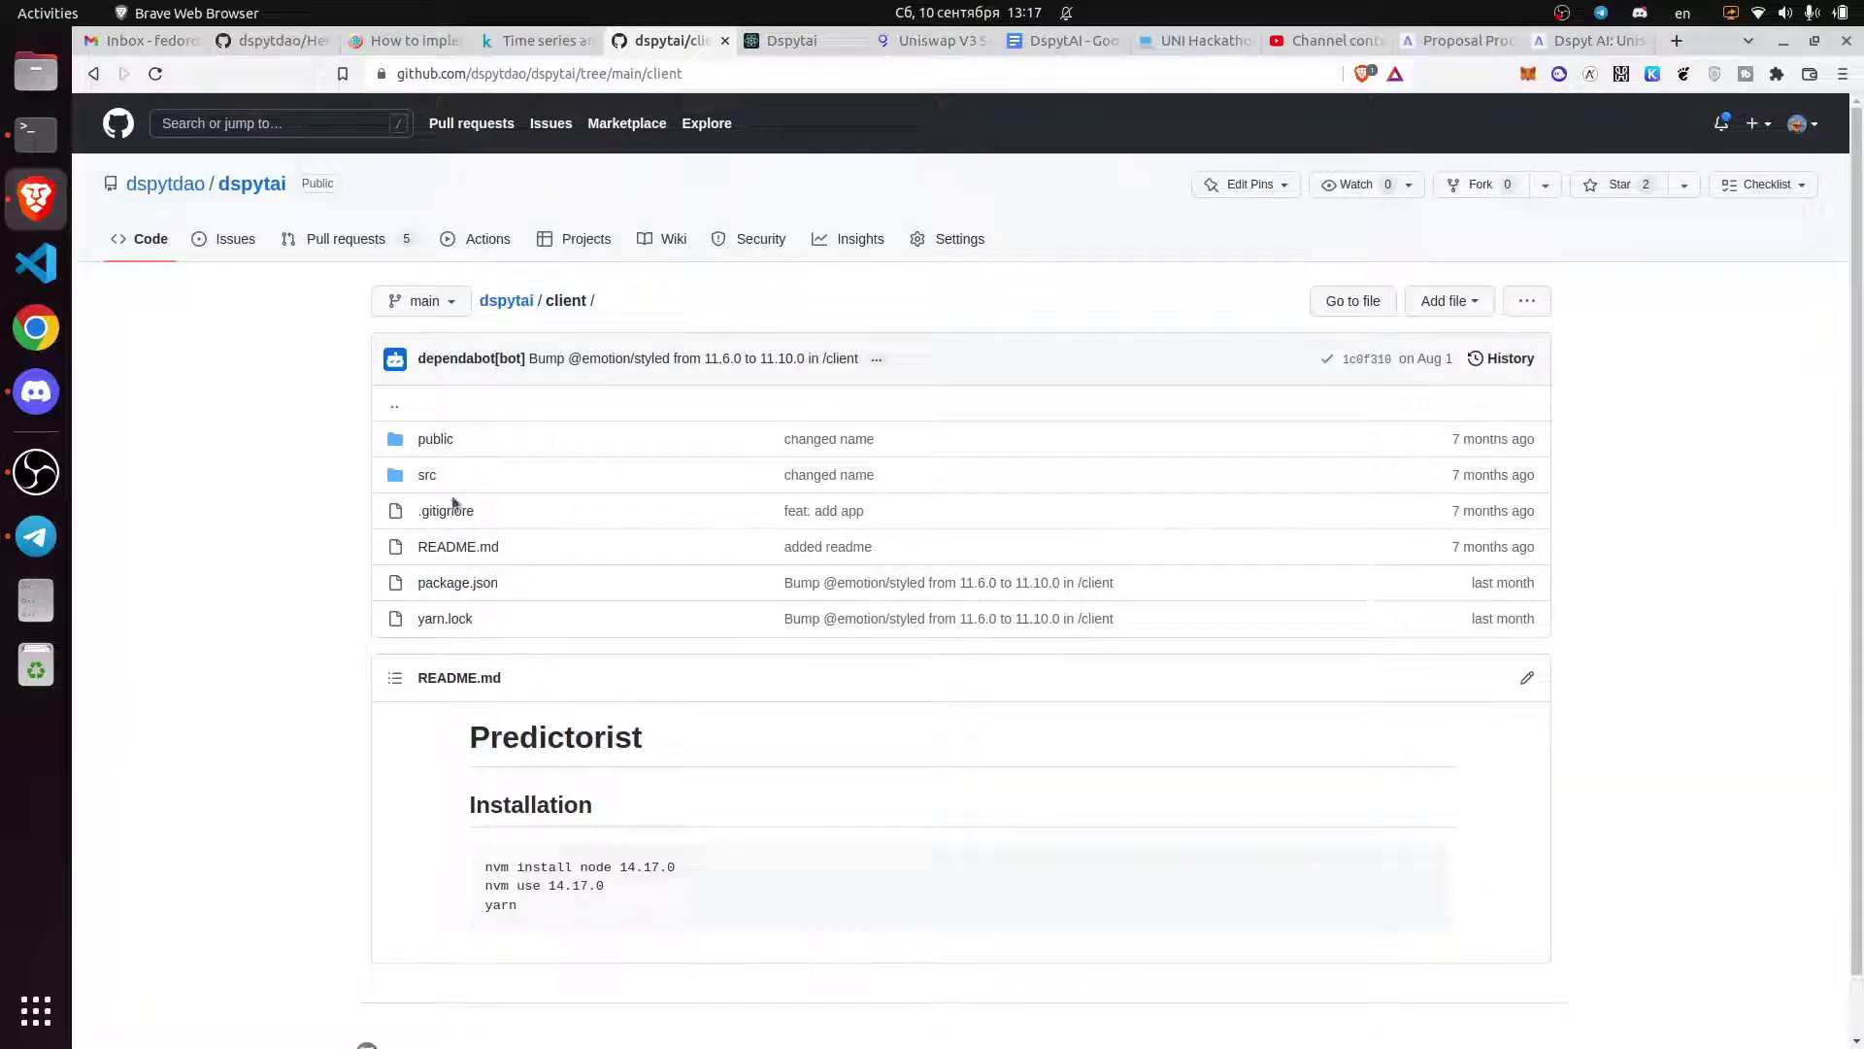
click(427, 474)
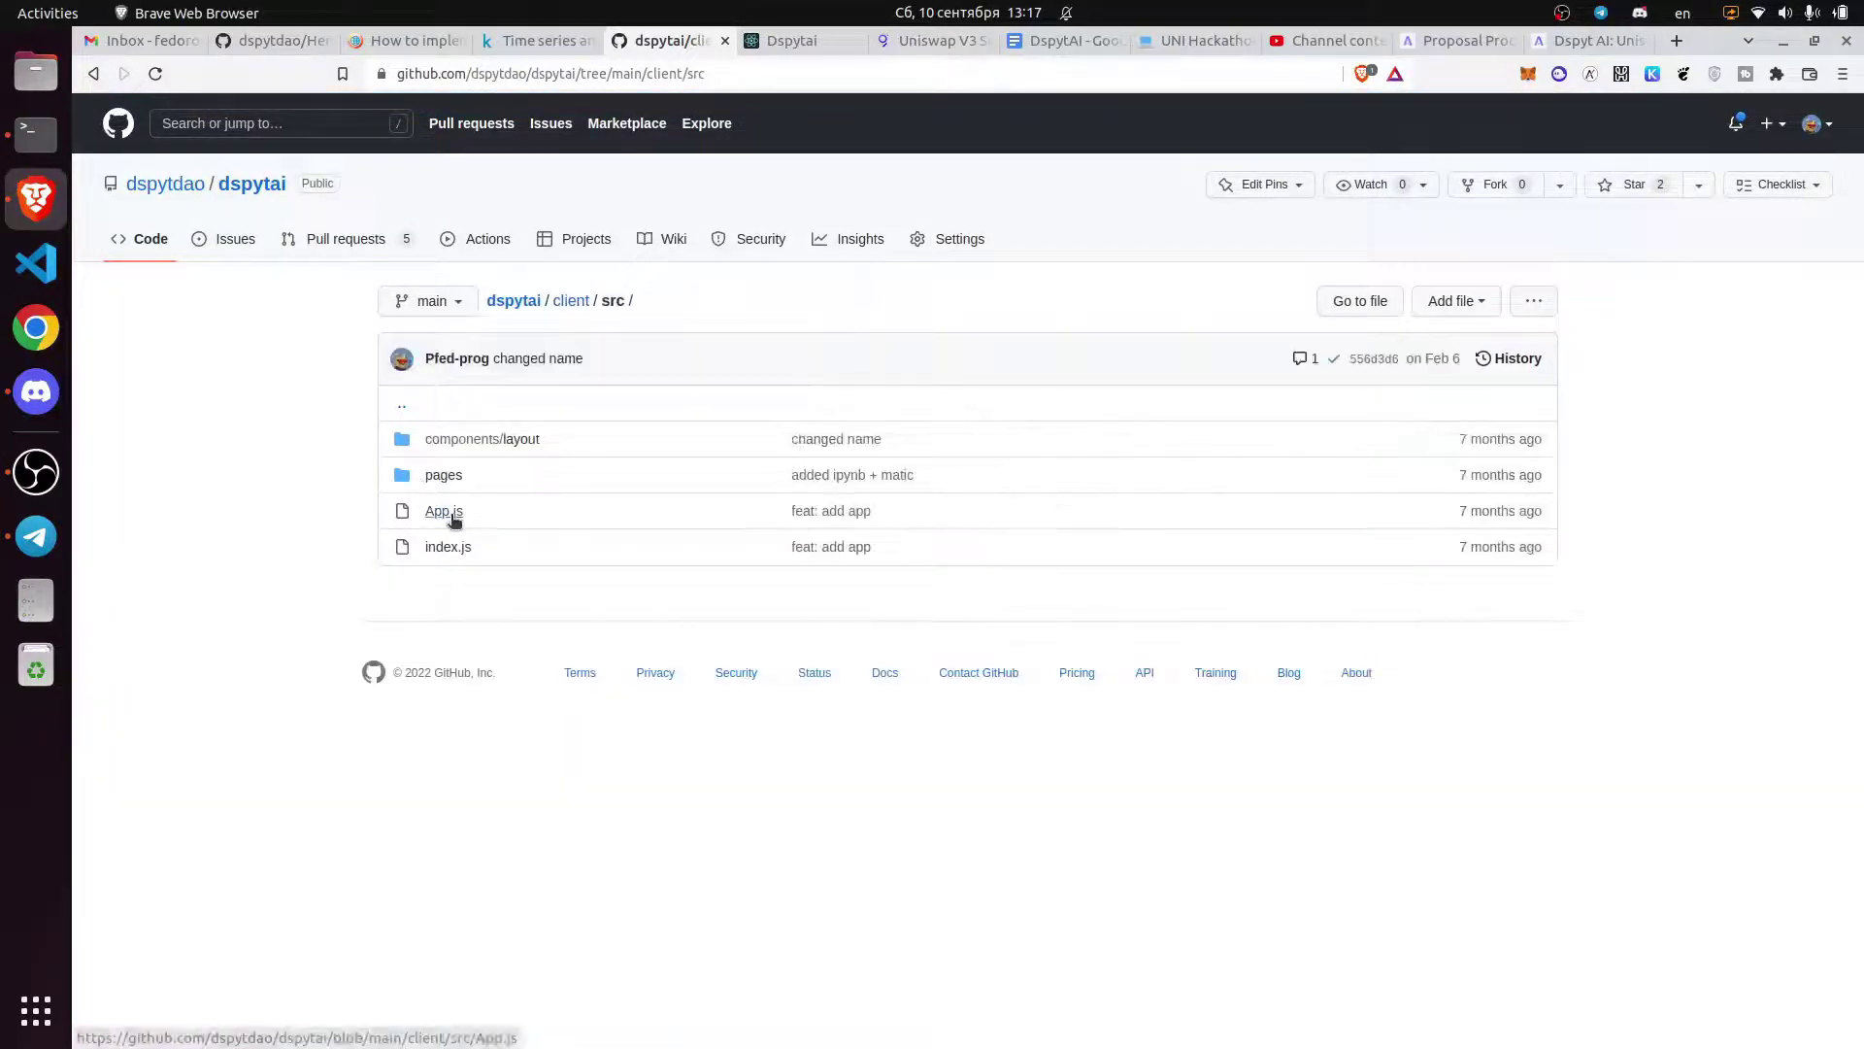
click(437, 509)
scroll(359, 531, down, 3)
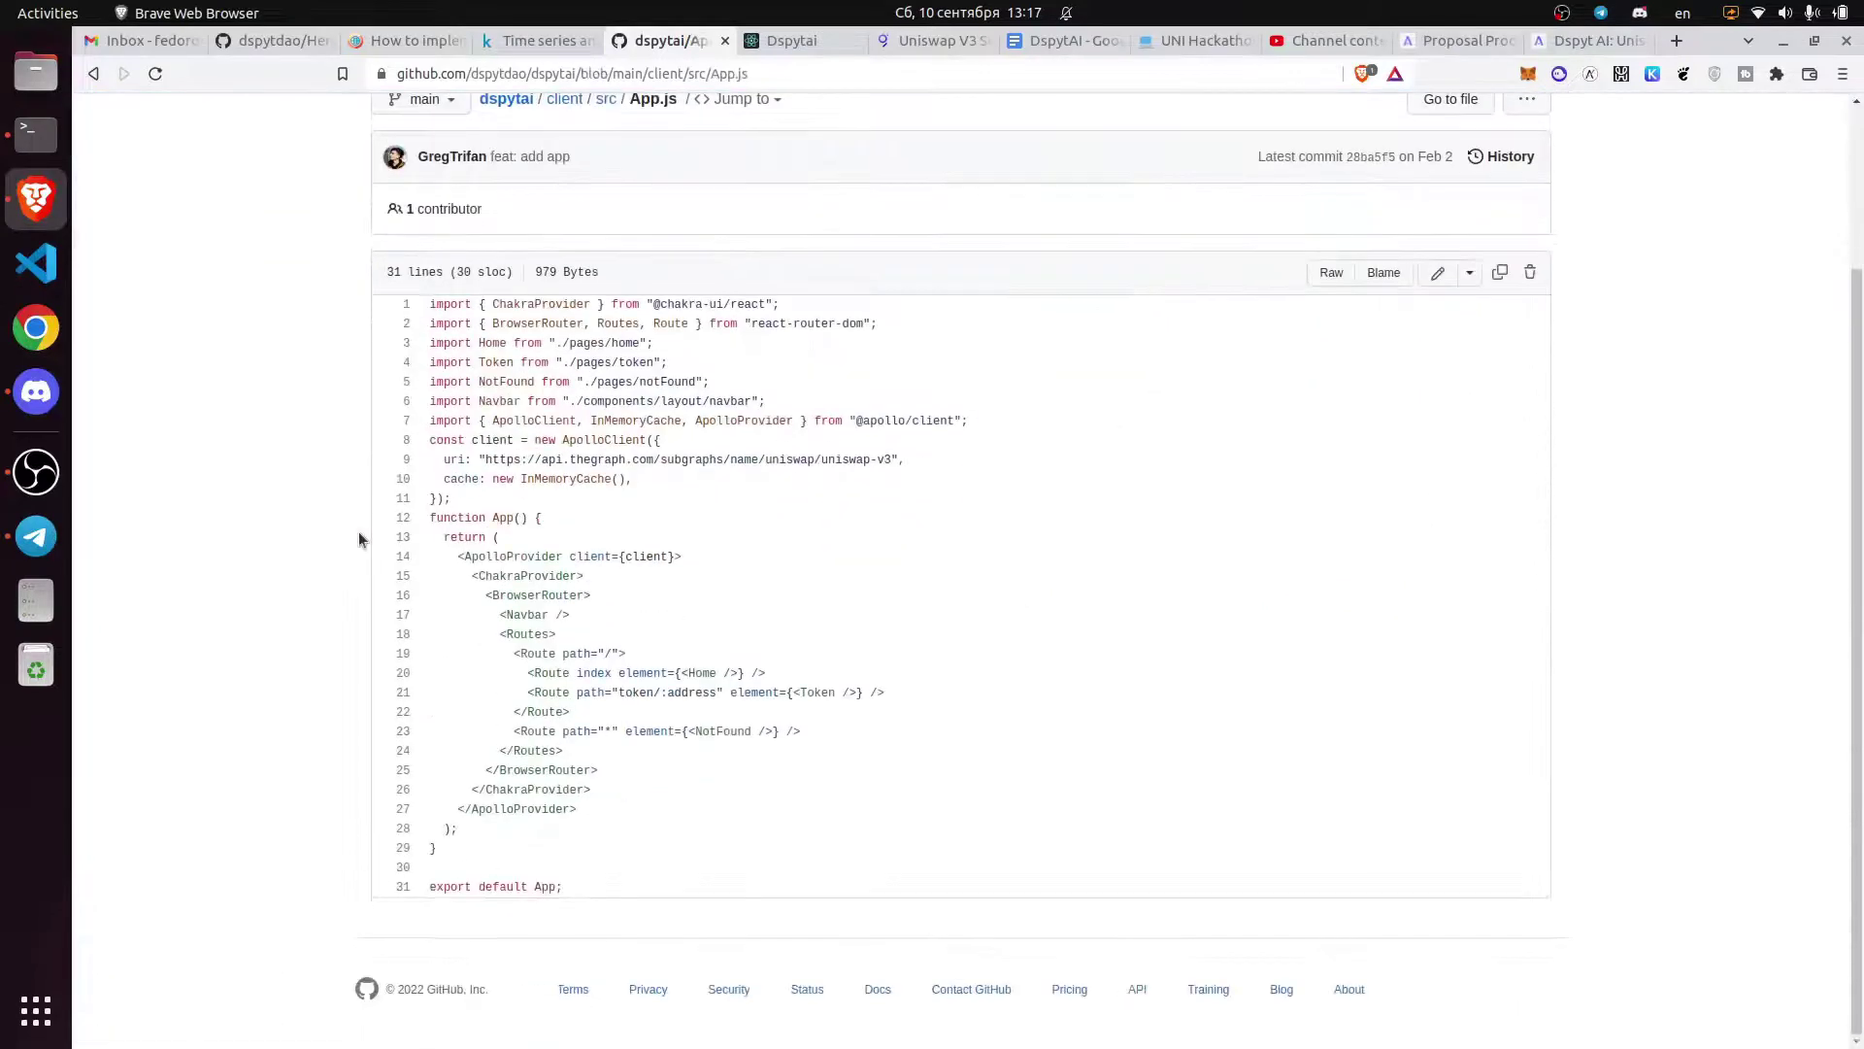
click(95, 75)
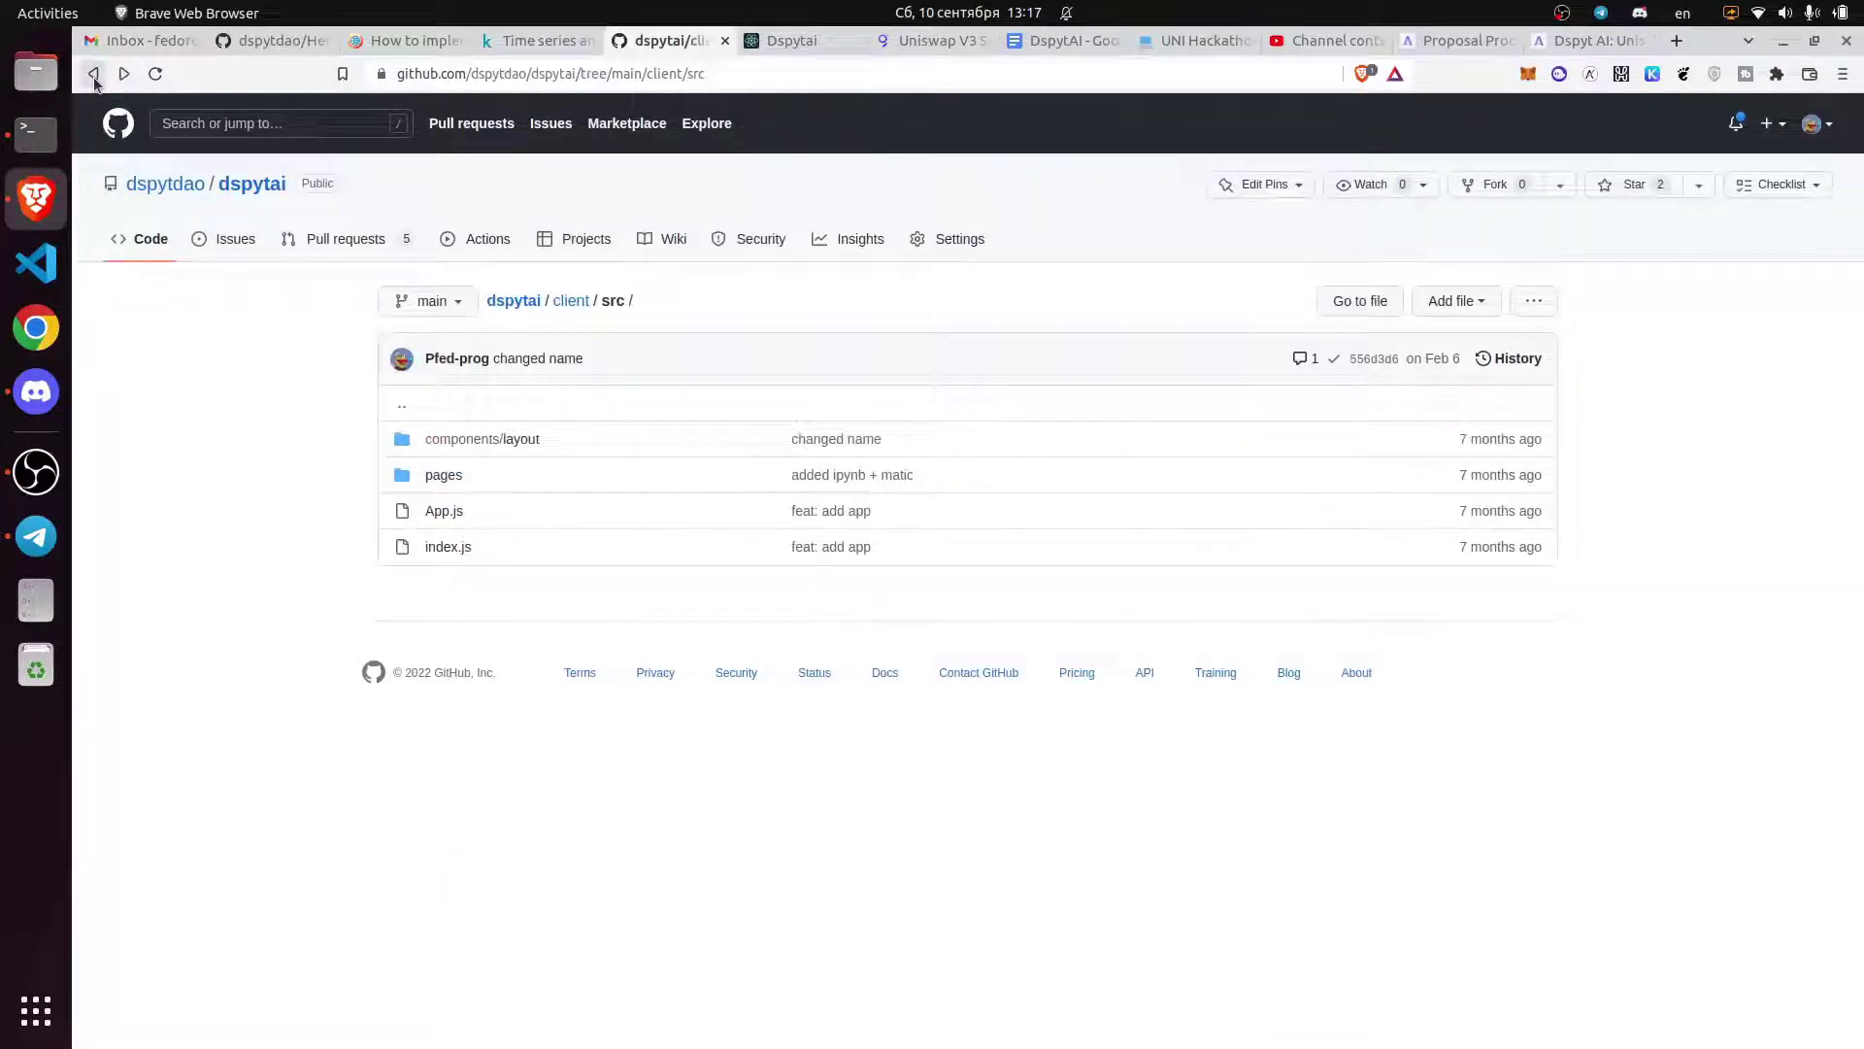
- Go from the dspytdao organization's repository list to PinSave-EVM
click(164, 185)
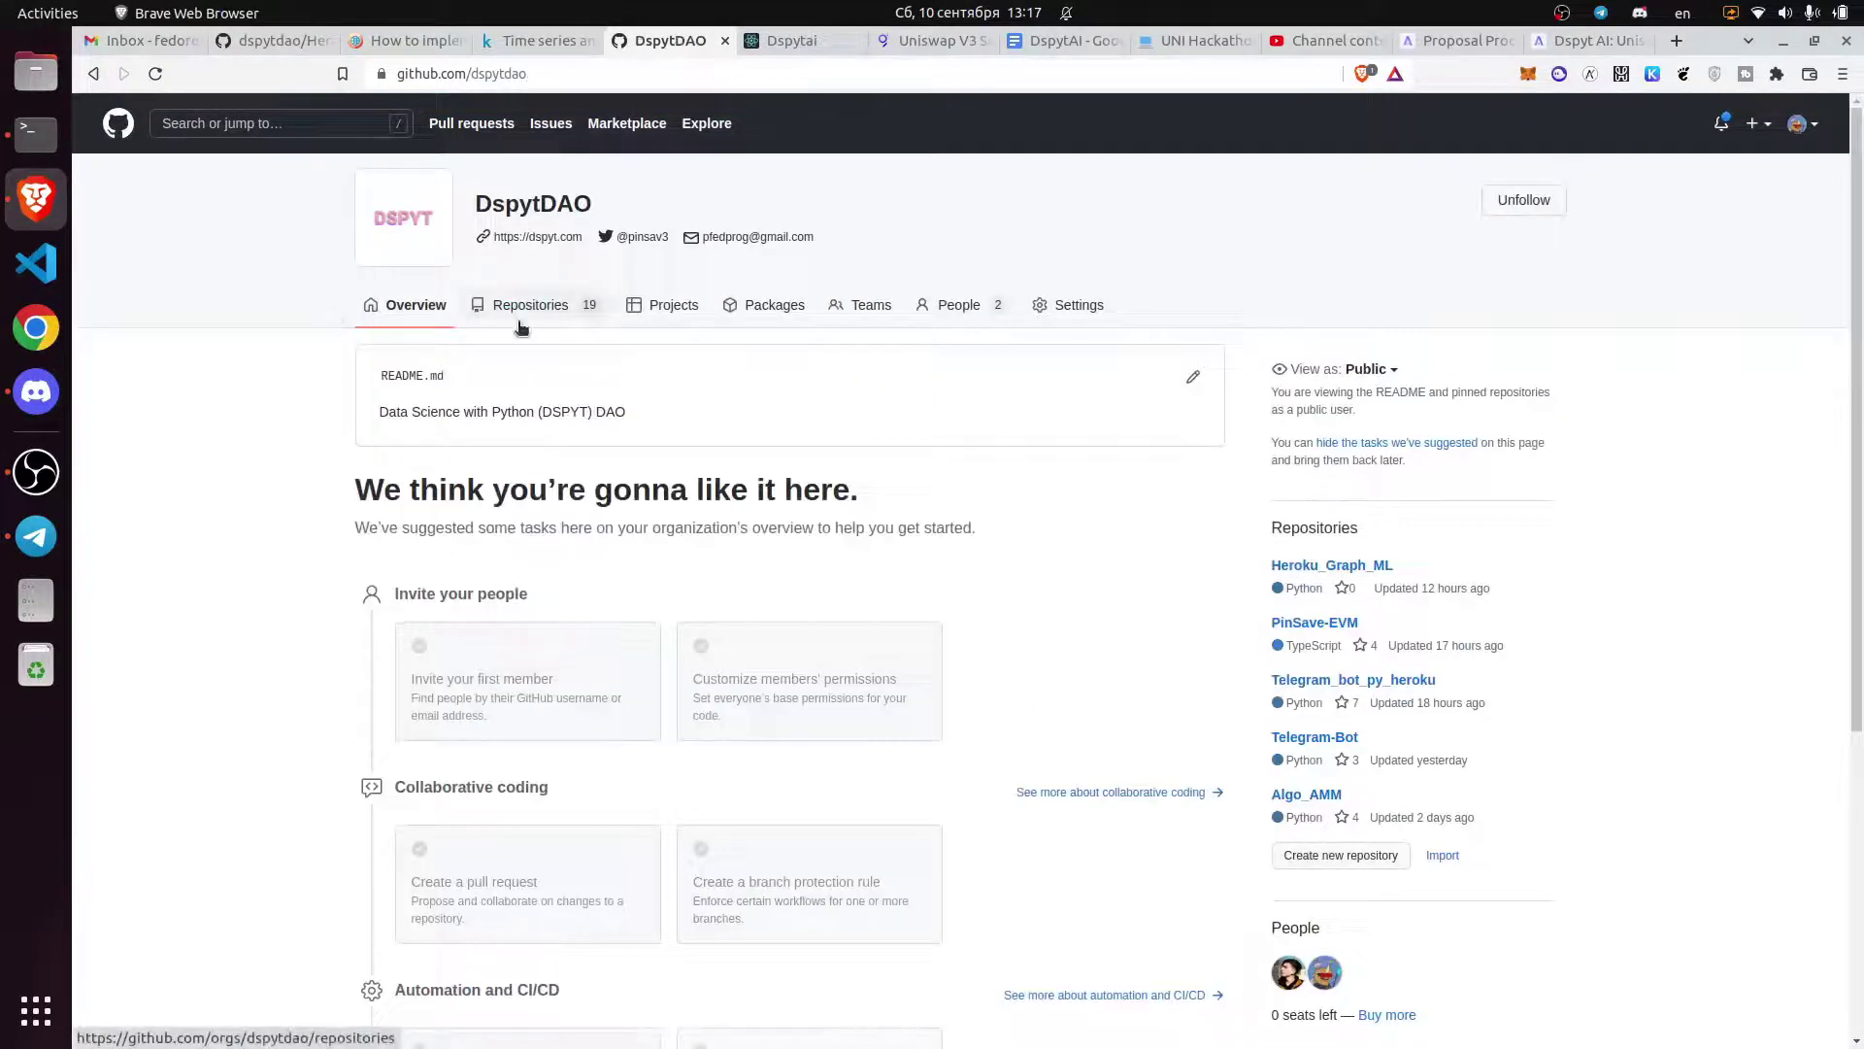
click(529, 304)
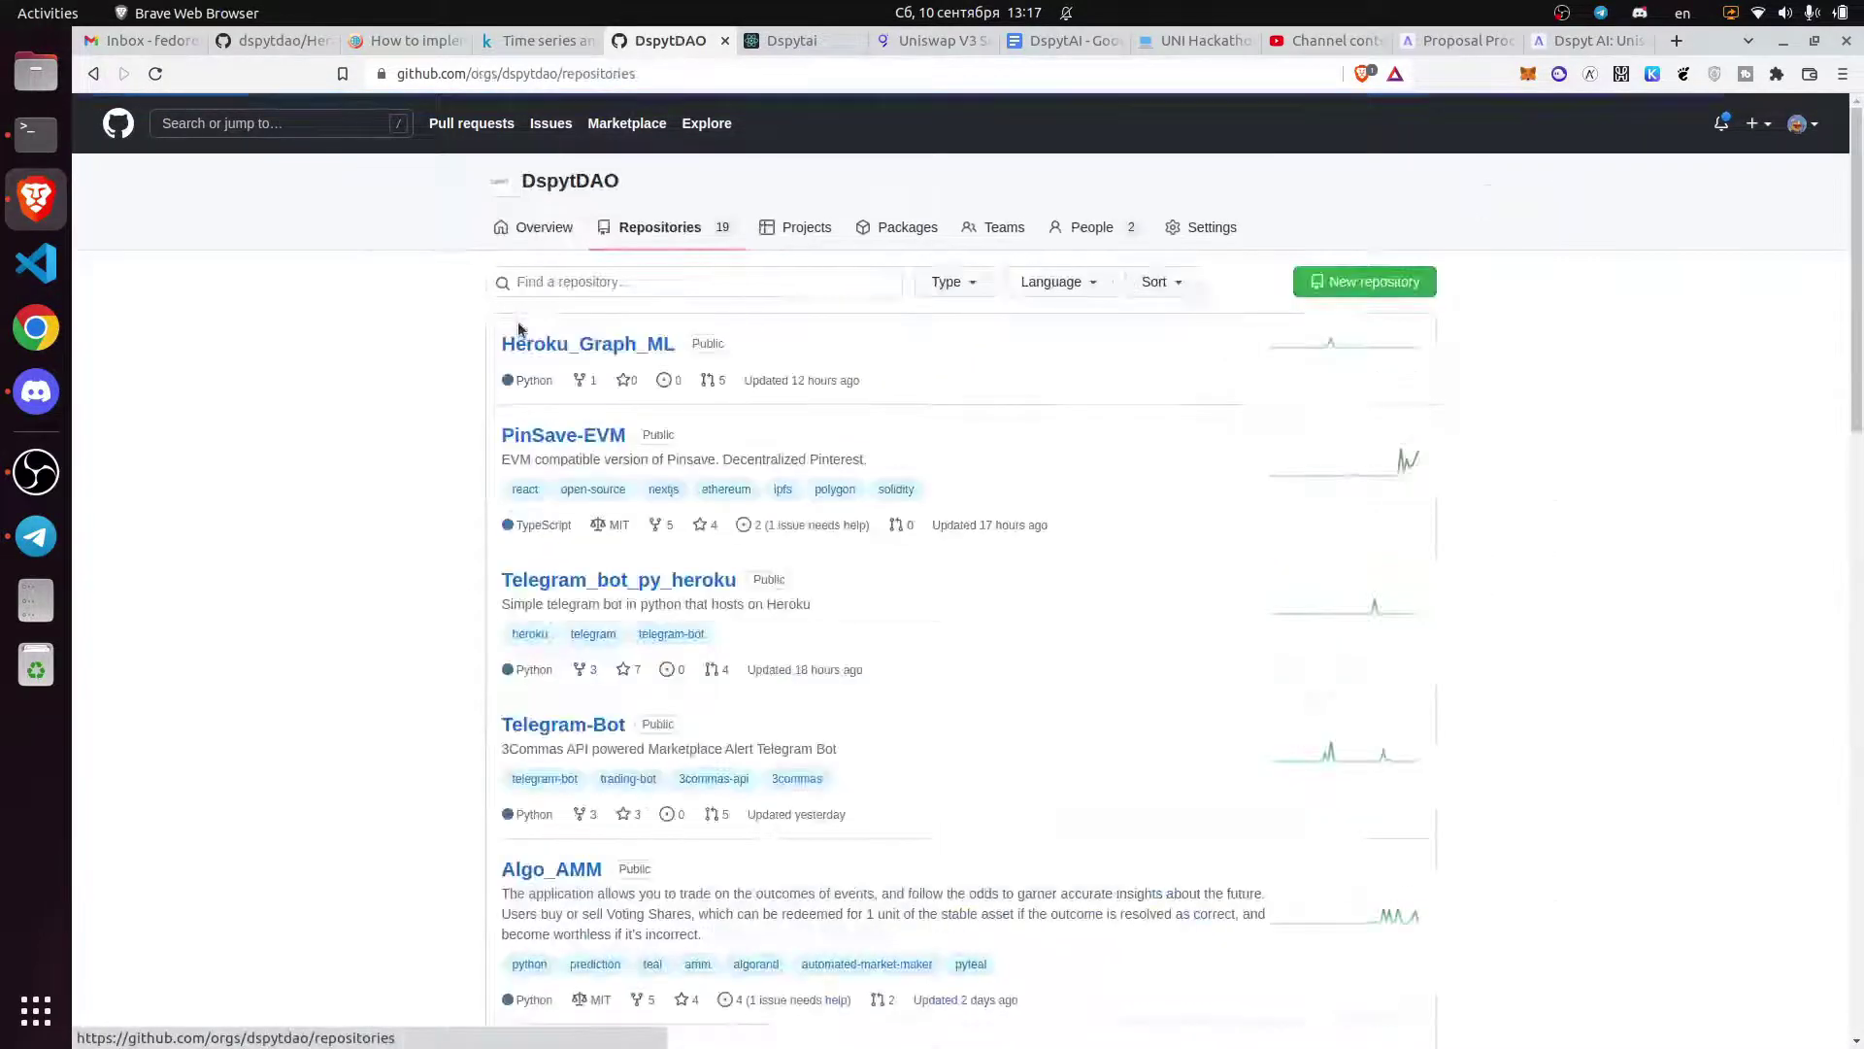
click(563, 434)
scroll(496, 392, down, 10)
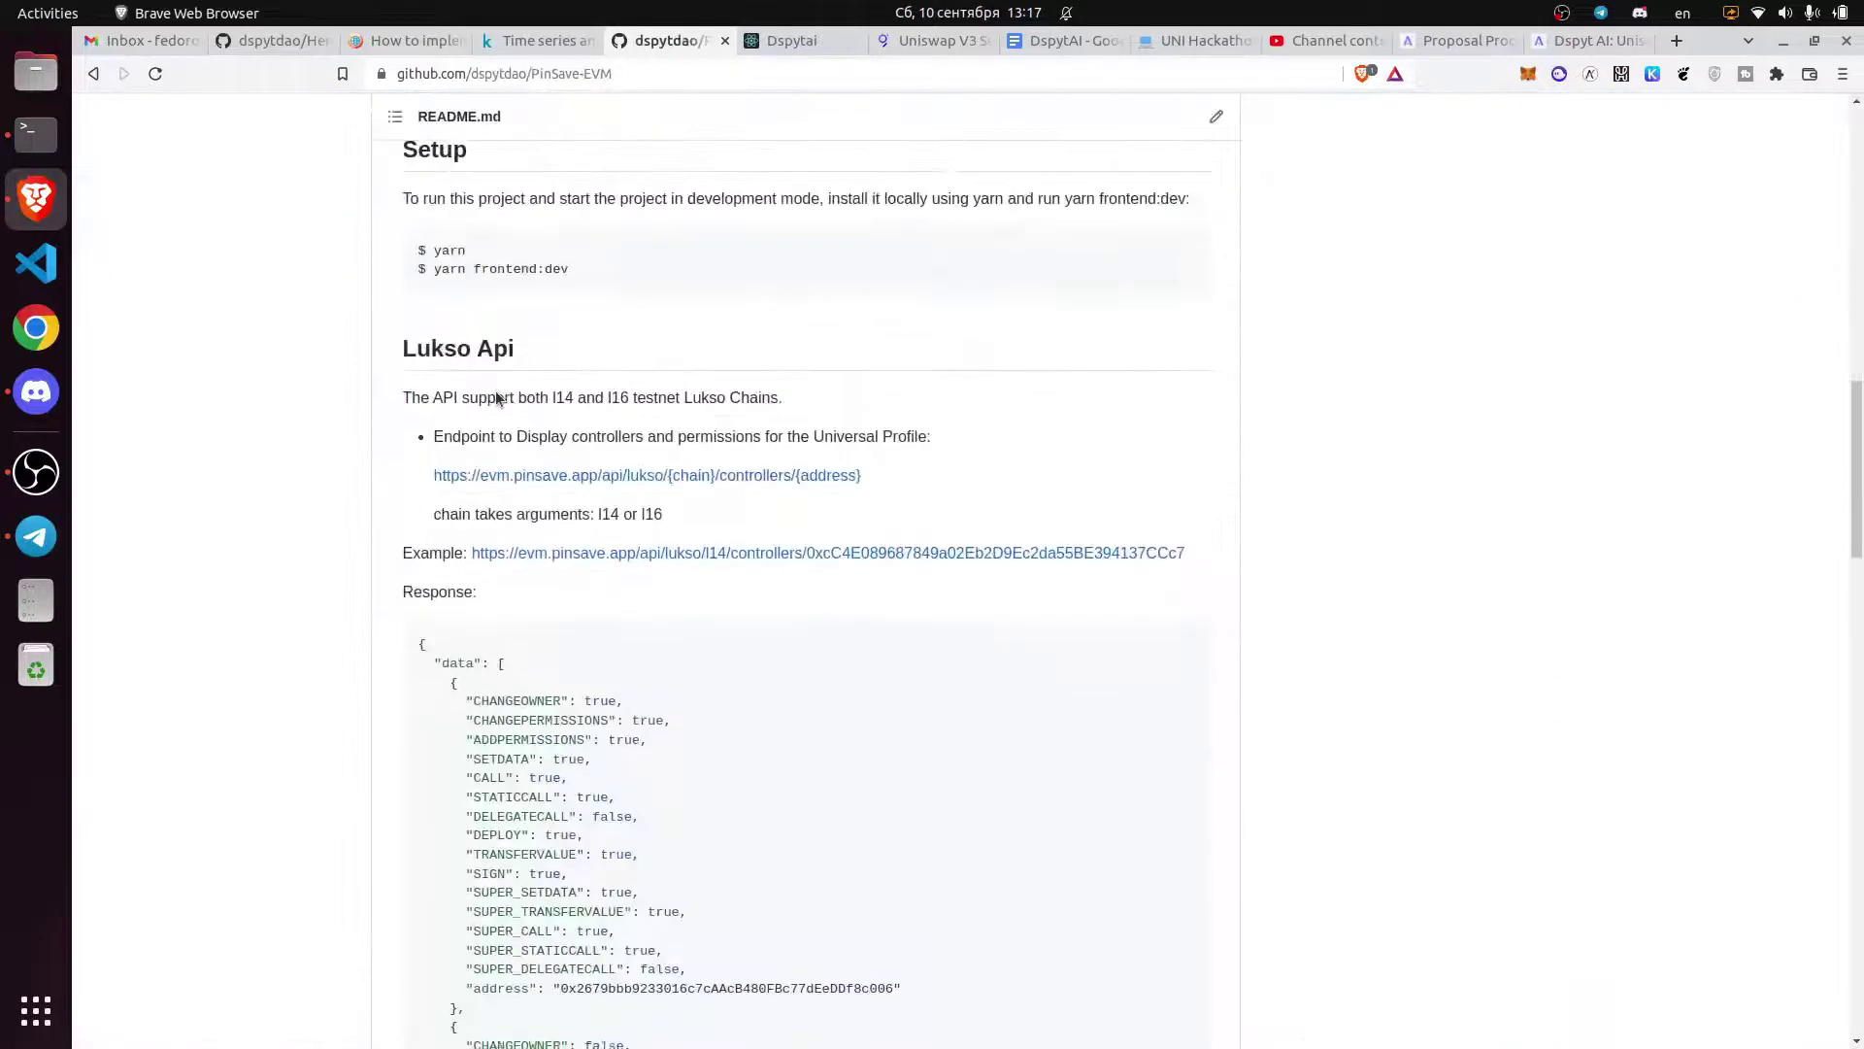
scroll(488, 384, down, 3)
scroll(488, 383, down, 3)
scroll(489, 383, up, 4)
scroll(496, 395, up, 1)
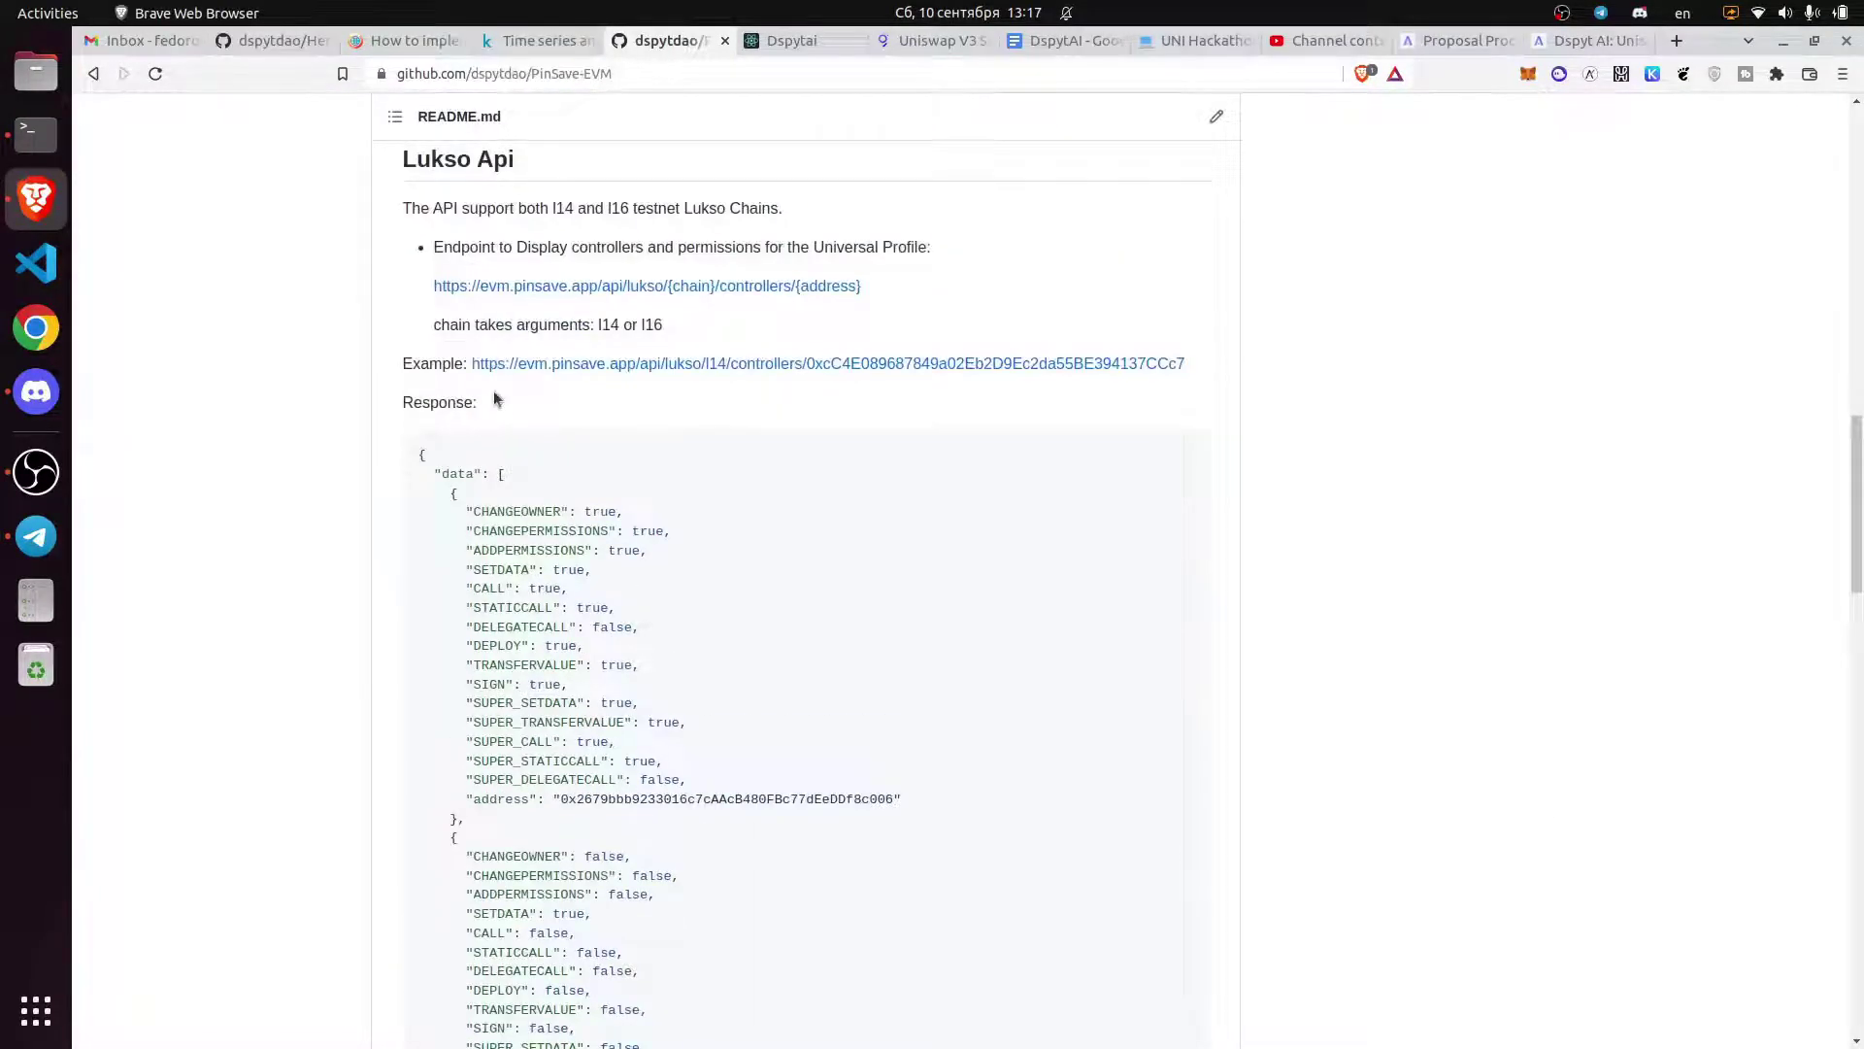
scroll(670, 365, up, 10)
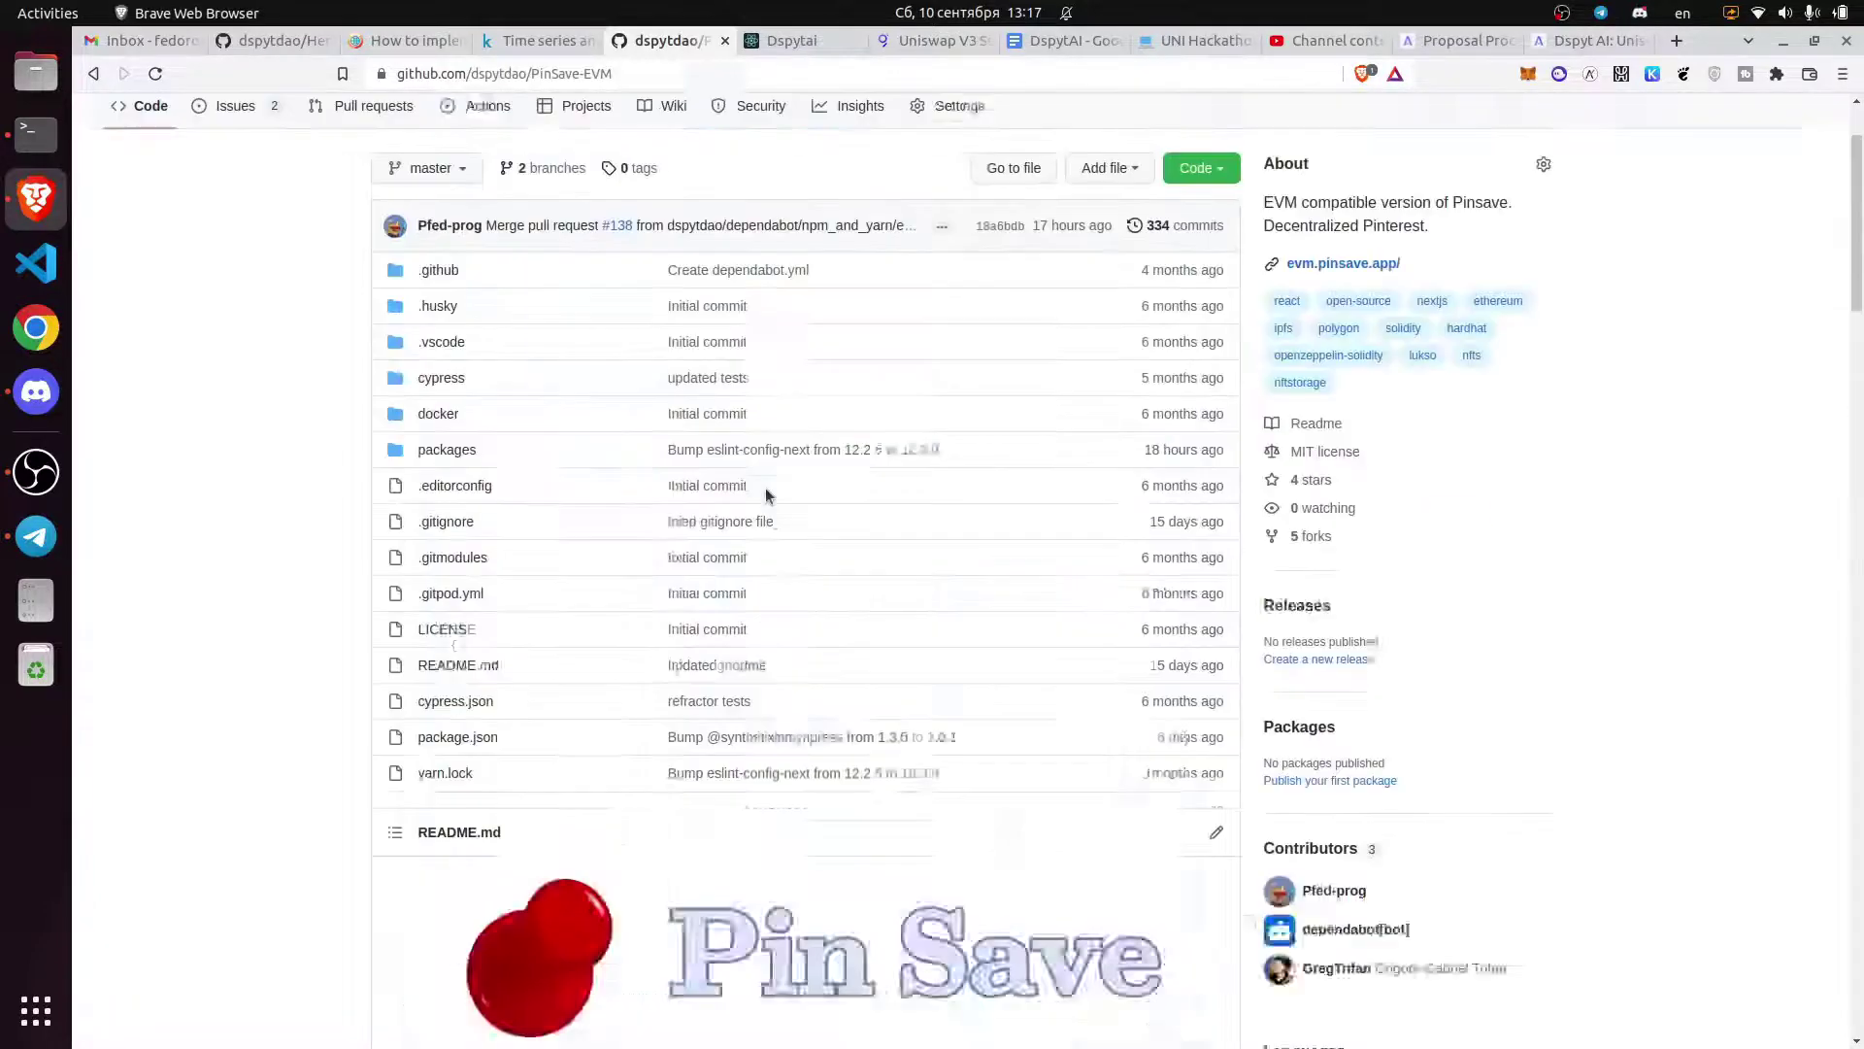
scroll(764, 488, up, 5)
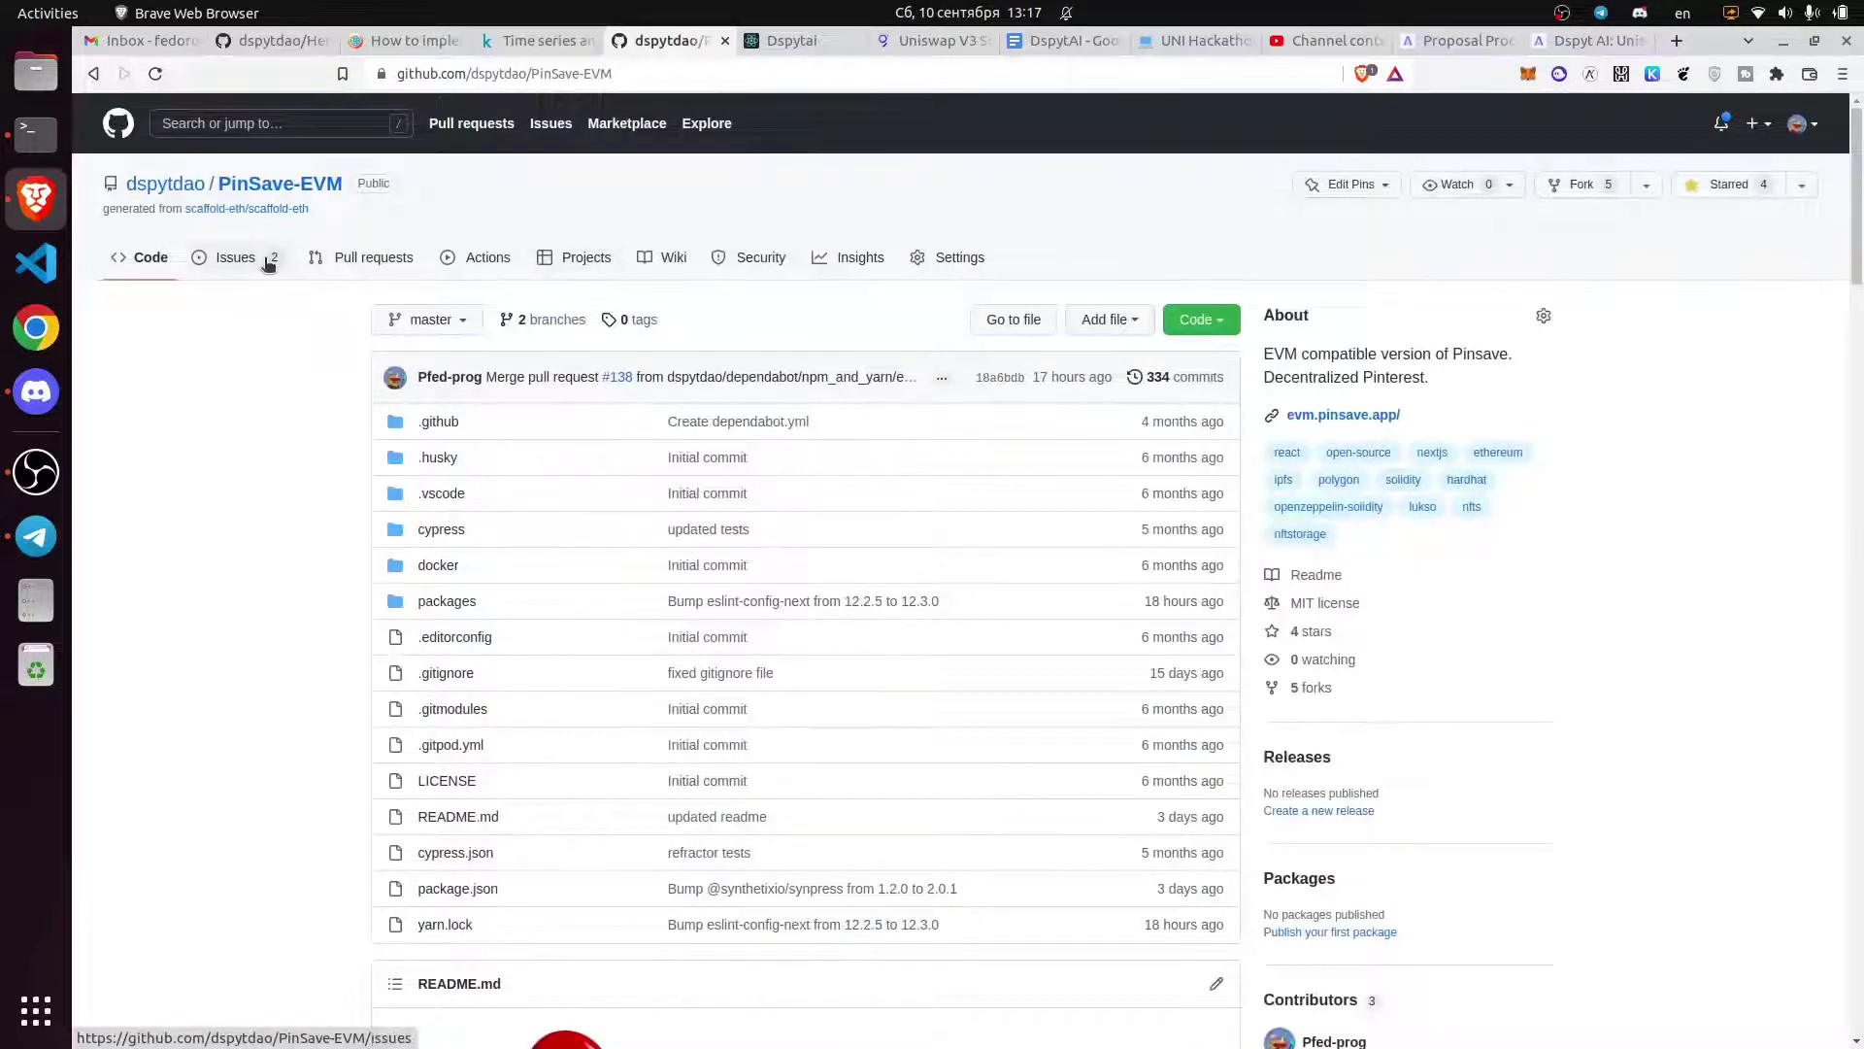
- Navigate PinSave-EVM to packages/frontend/pages/api/lukso/l14/[address].js
click(446, 600)
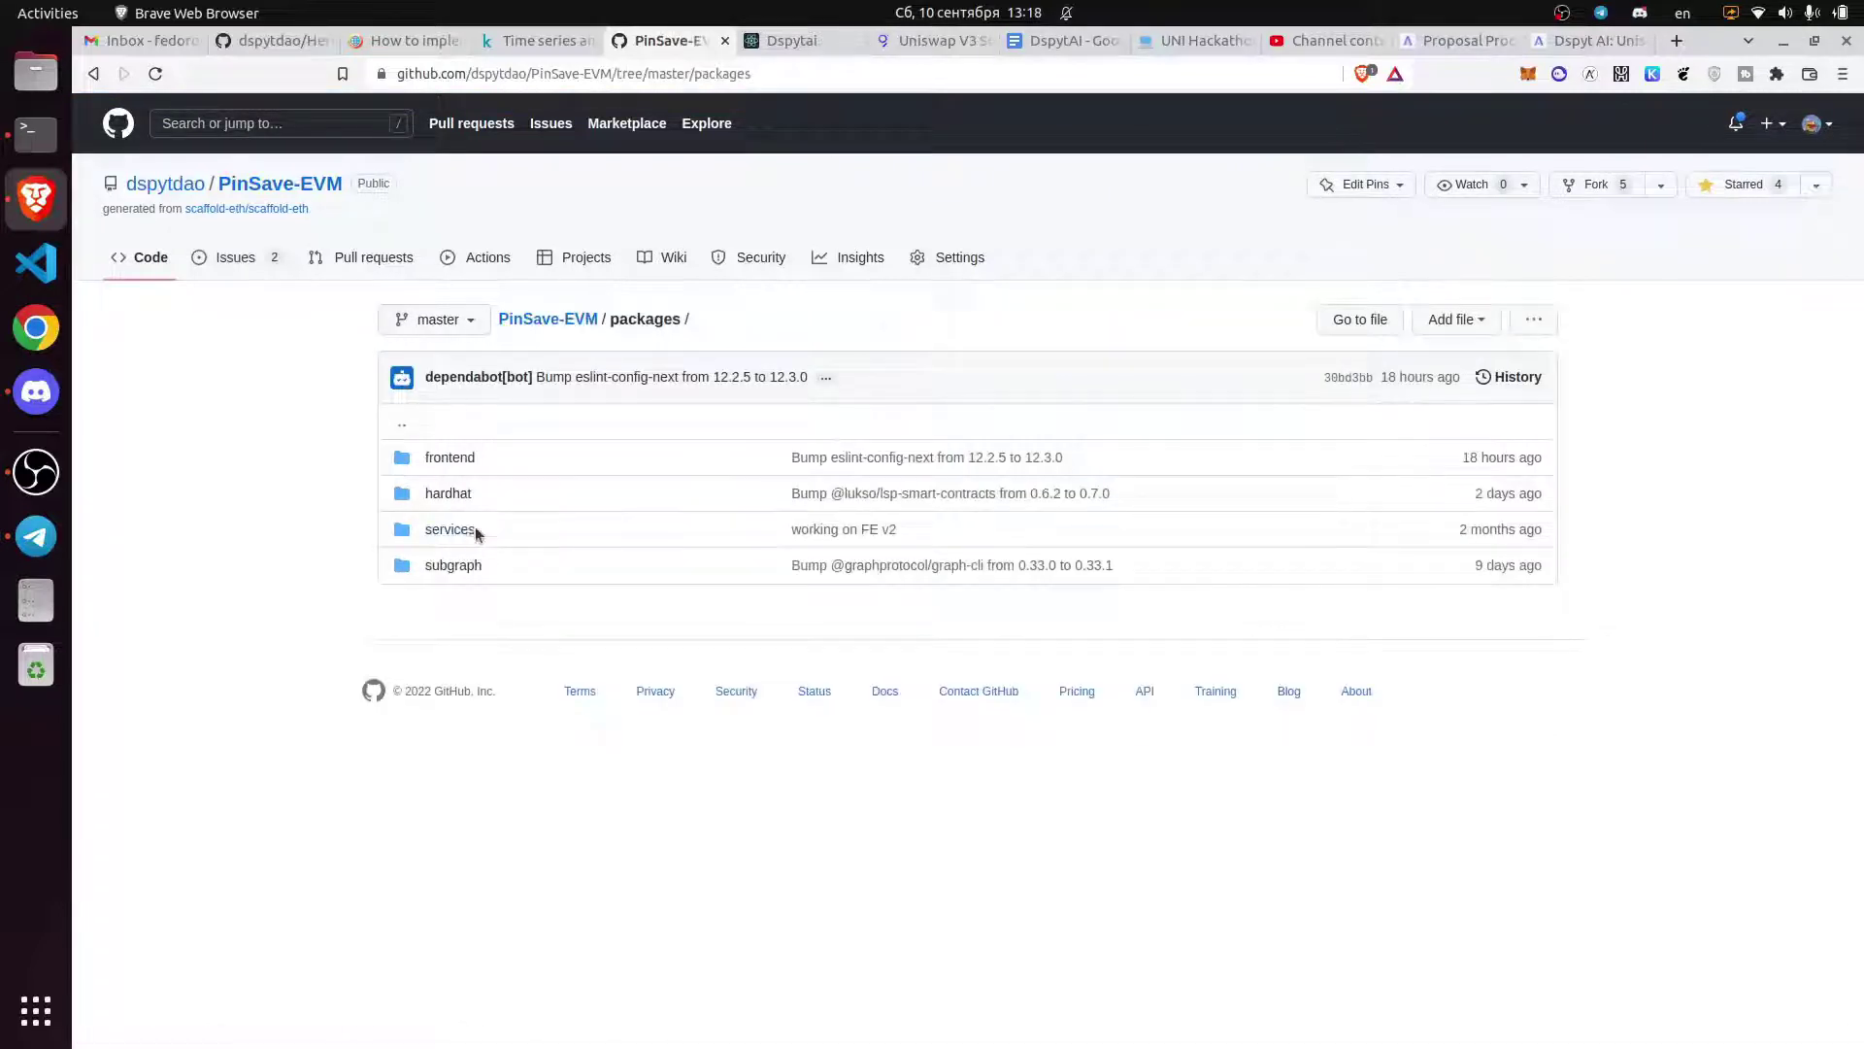
click(450, 458)
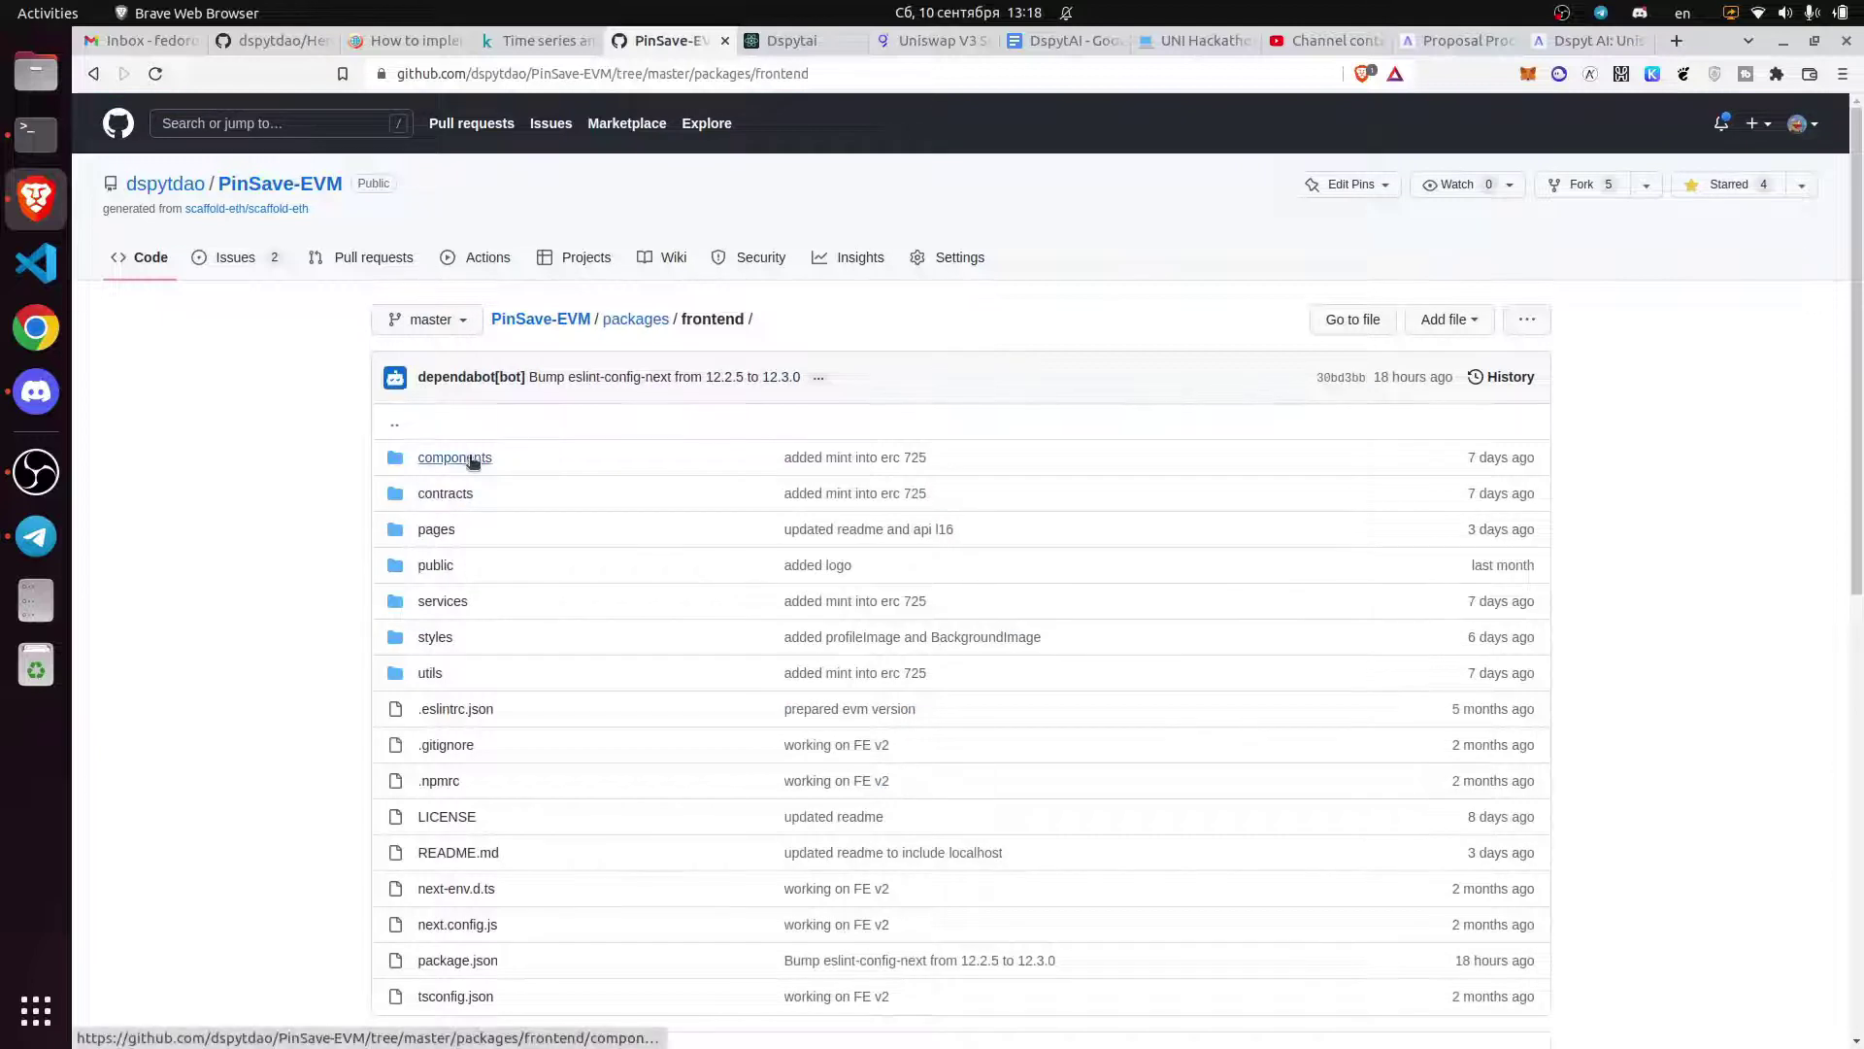
click(441, 531)
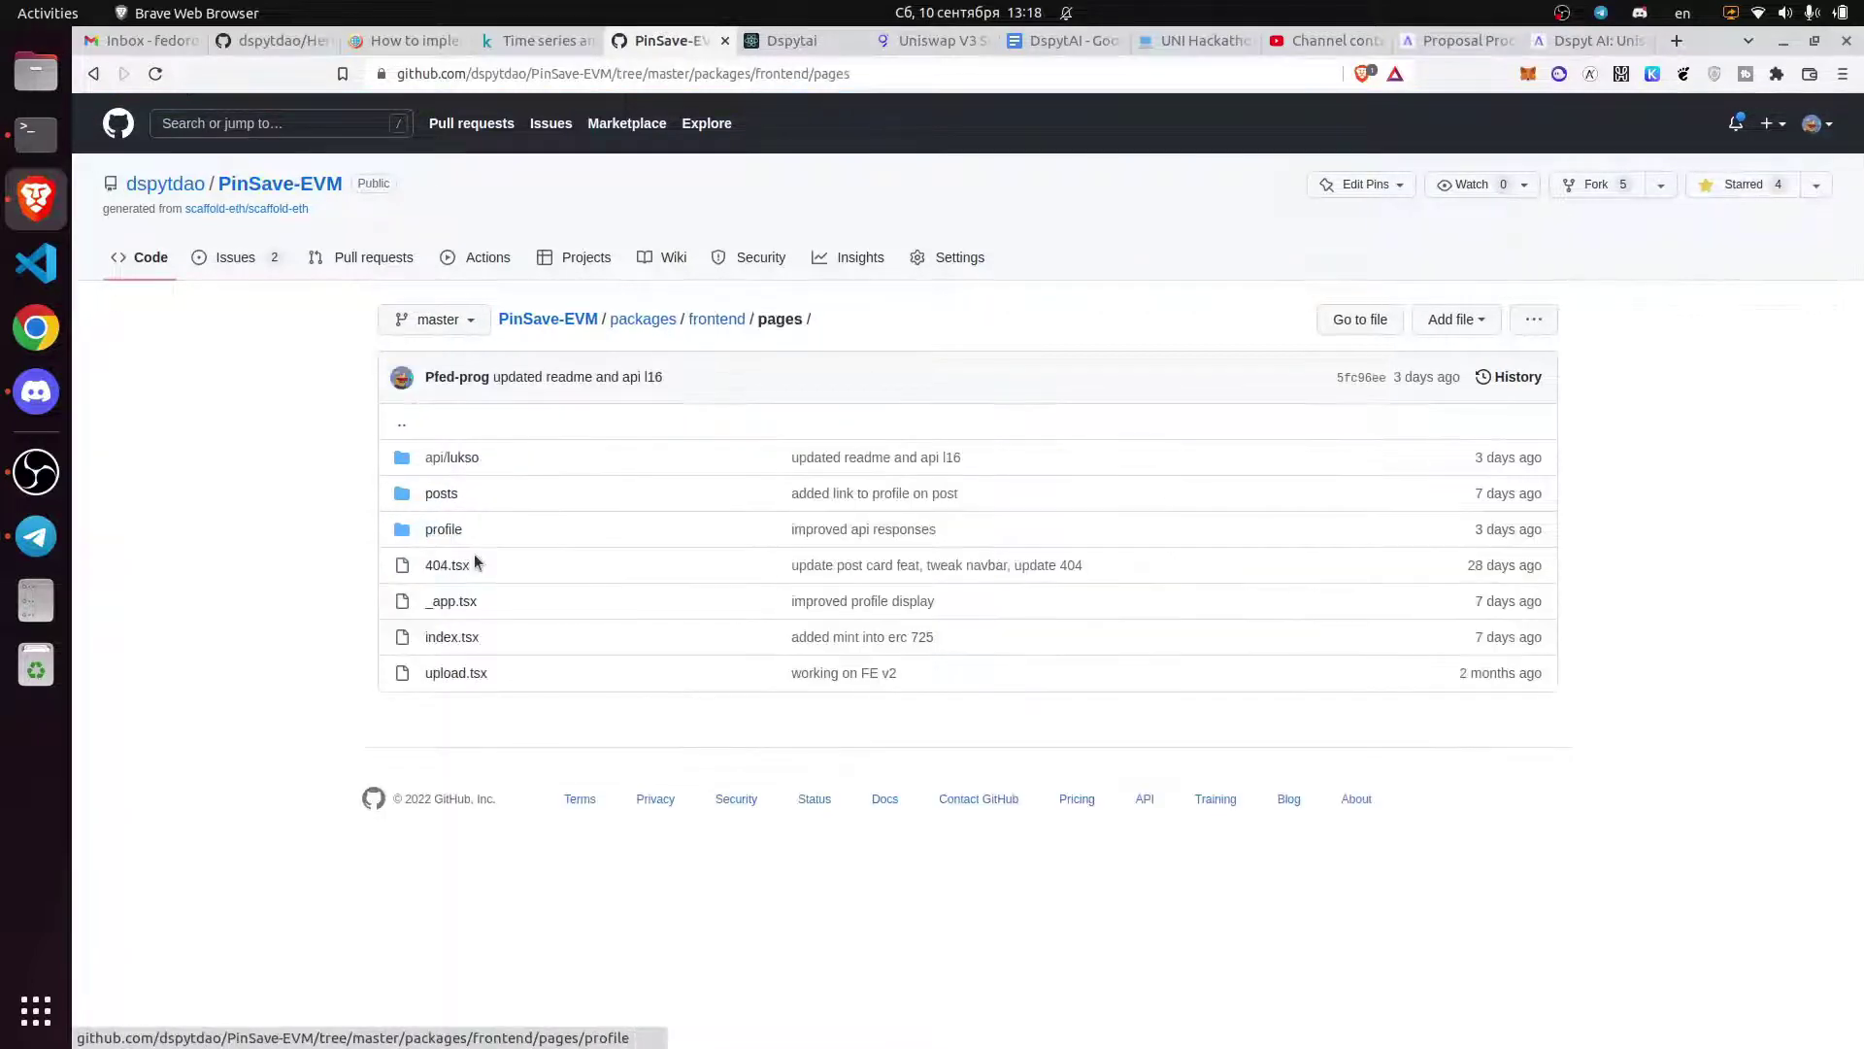
click(452, 457)
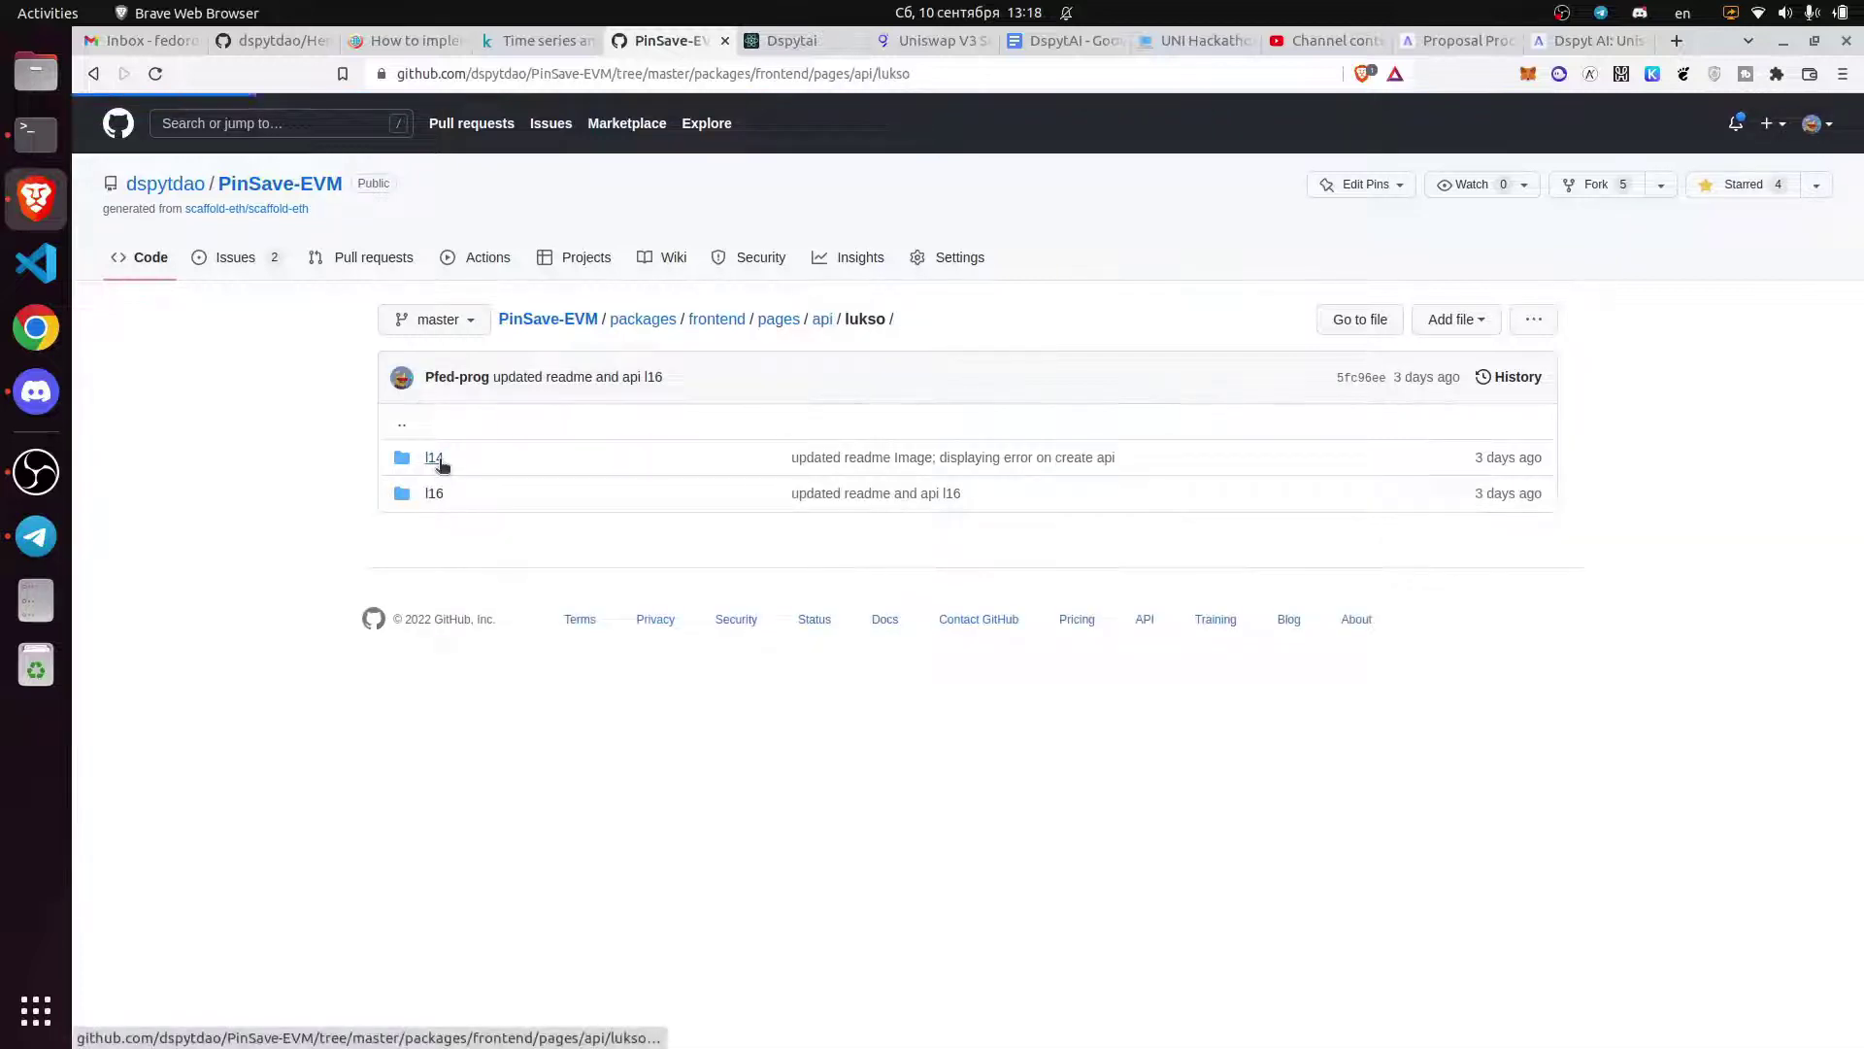
click(434, 458)
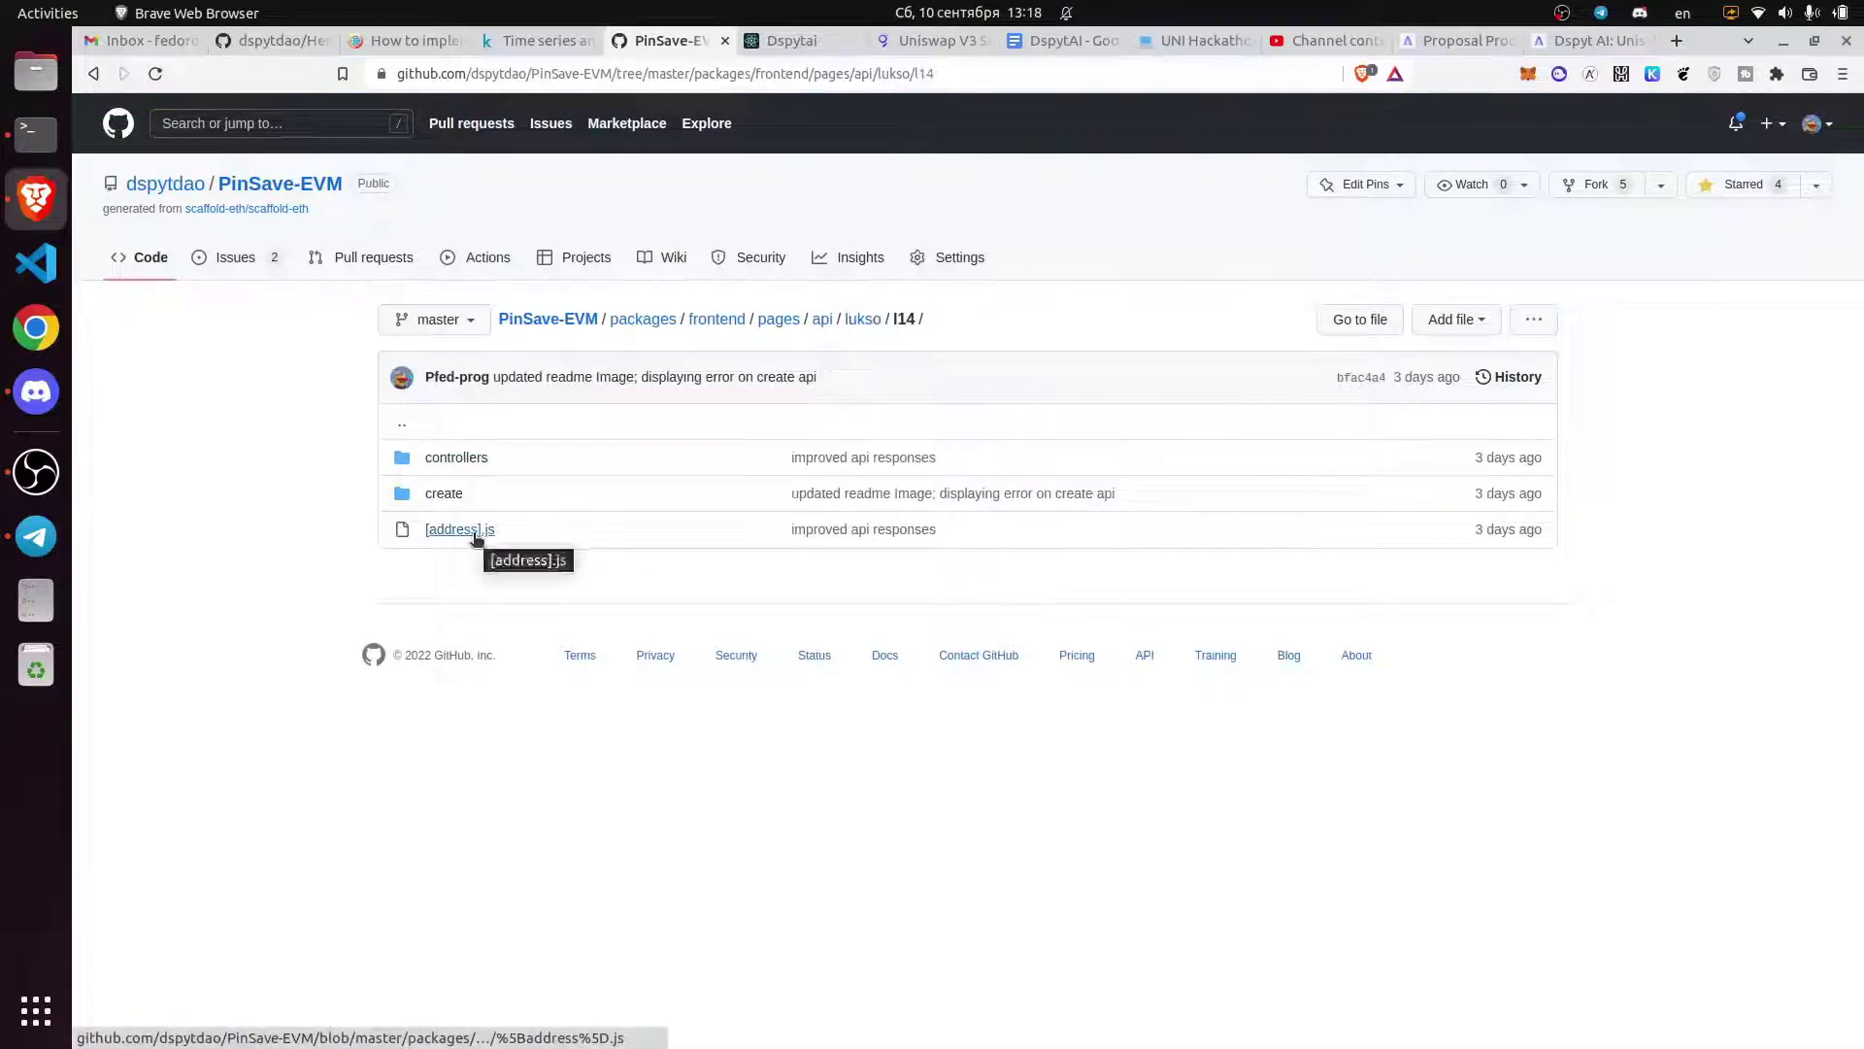
click(459, 529)
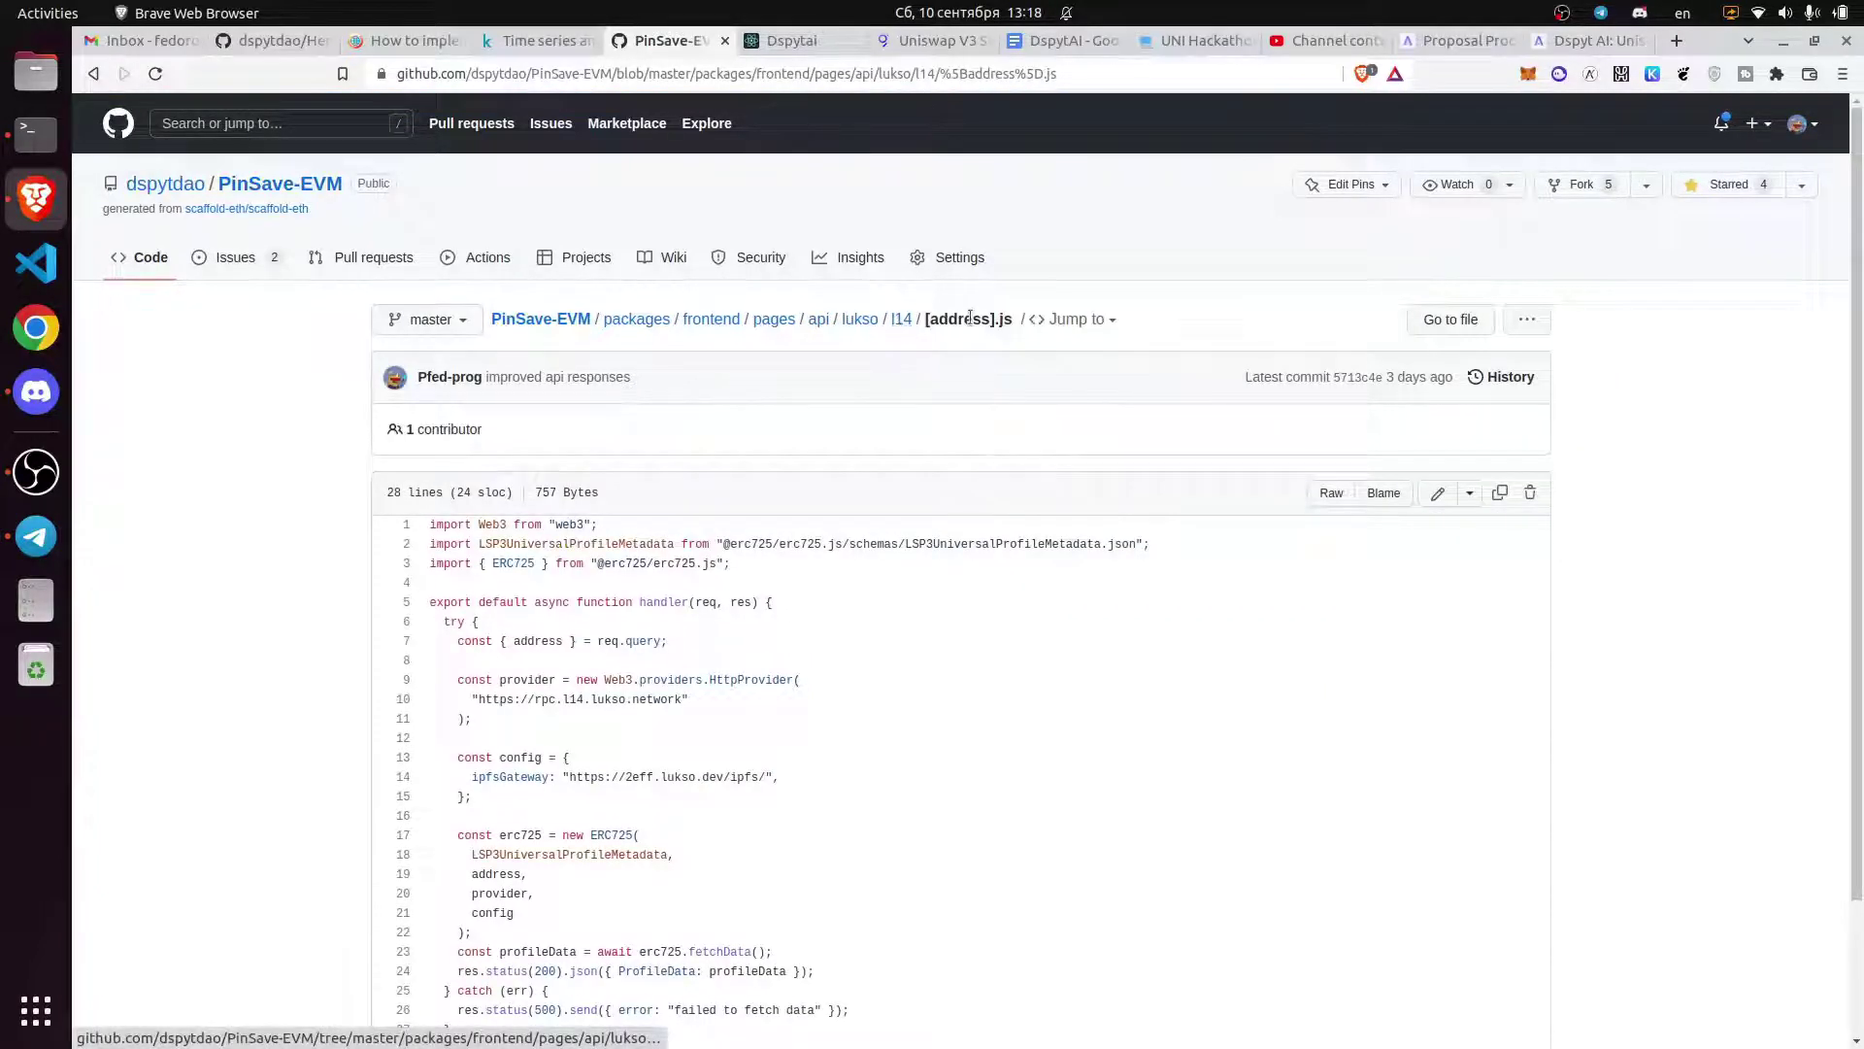
scroll(816, 535, down, 3)
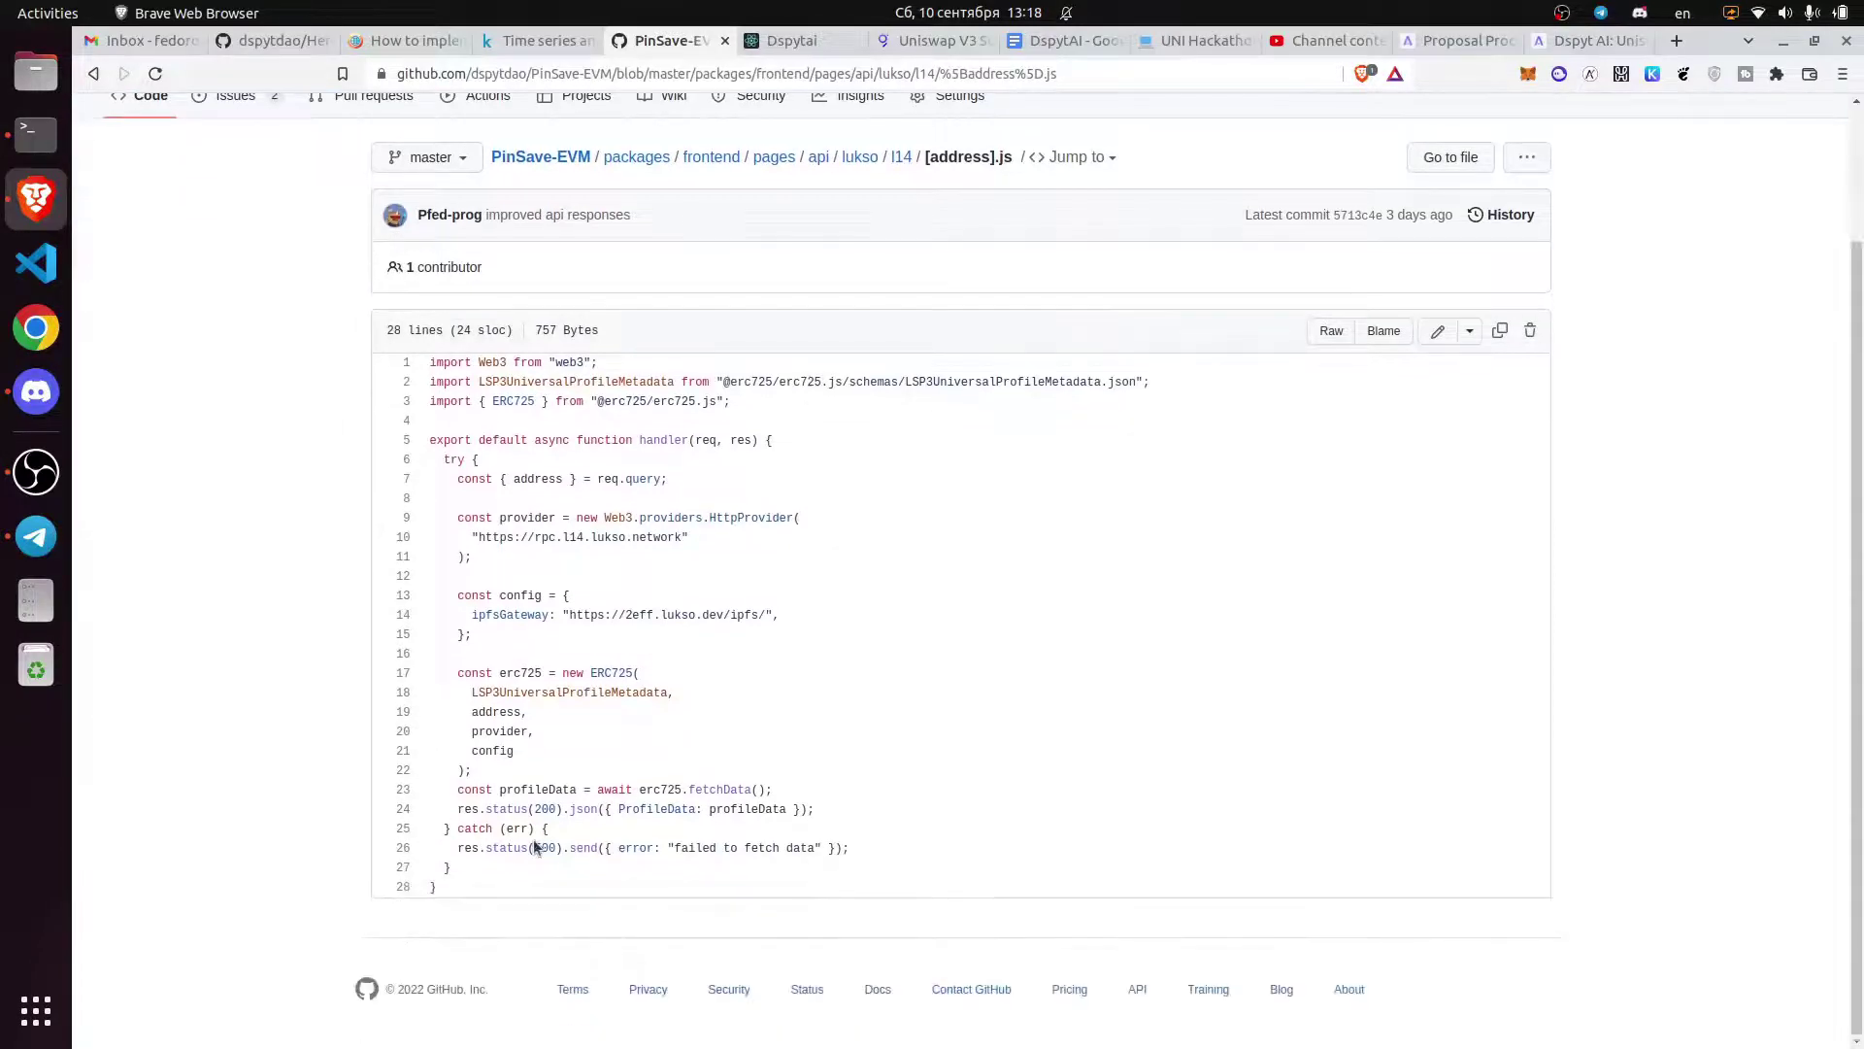
- Highlight the profileData JSON response on line 24, then return to the Heroku_Graph_ML tab
mouse_move(620, 808)
mouse_down()
mouse_move(805, 811)
mouse_move(457, 798)
mouse_up()
drag(786, 809, 618, 808)
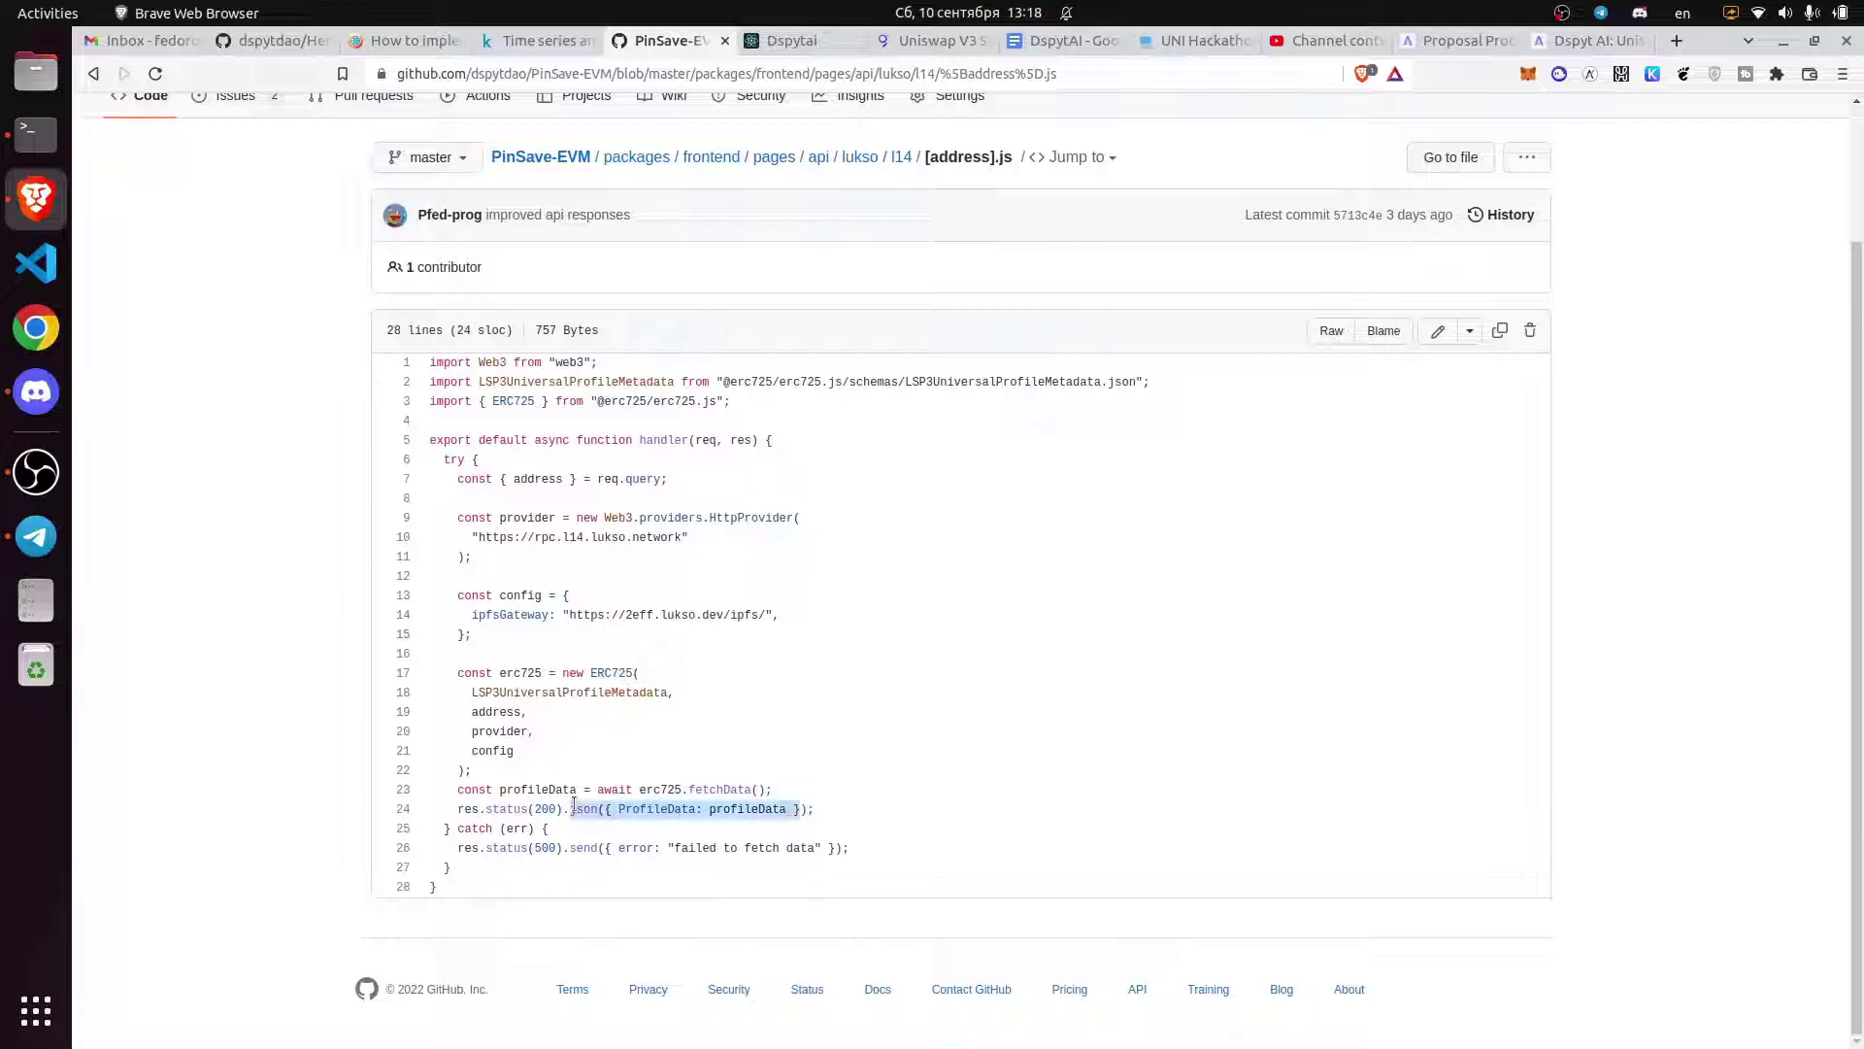
click(575, 798)
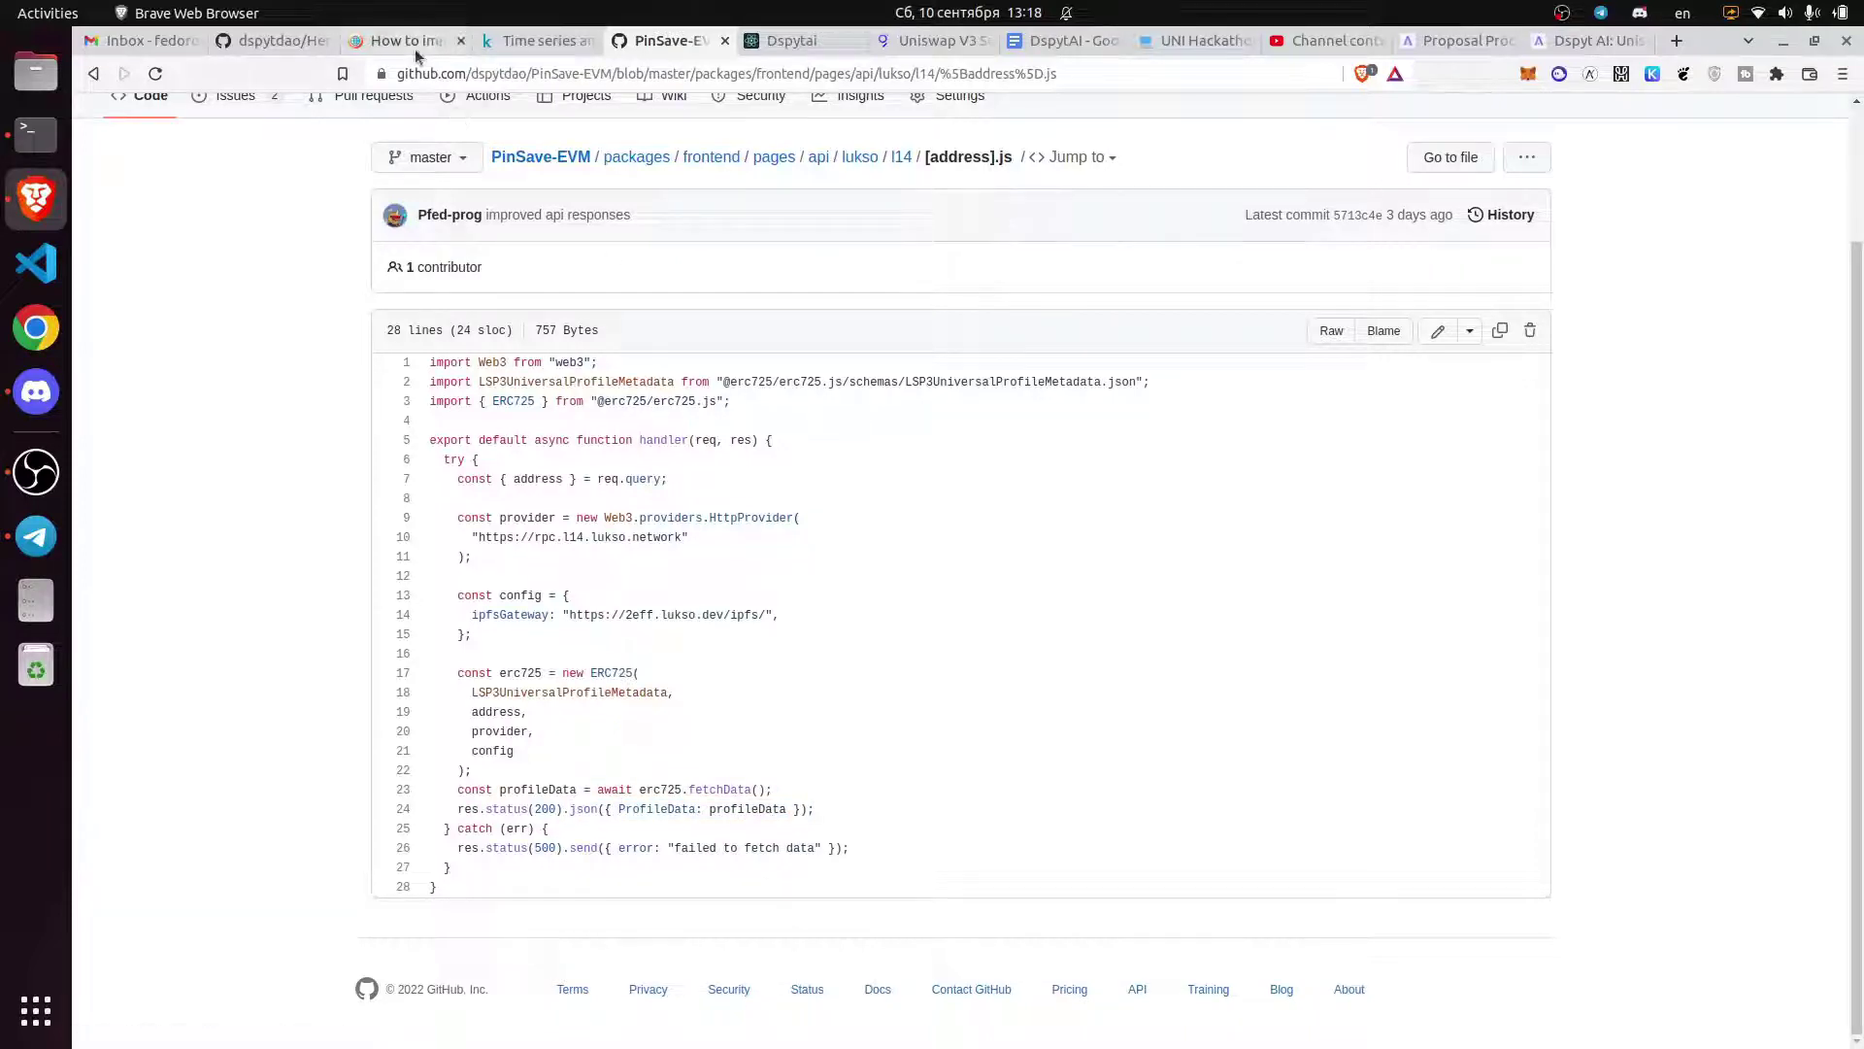
click(257, 47)
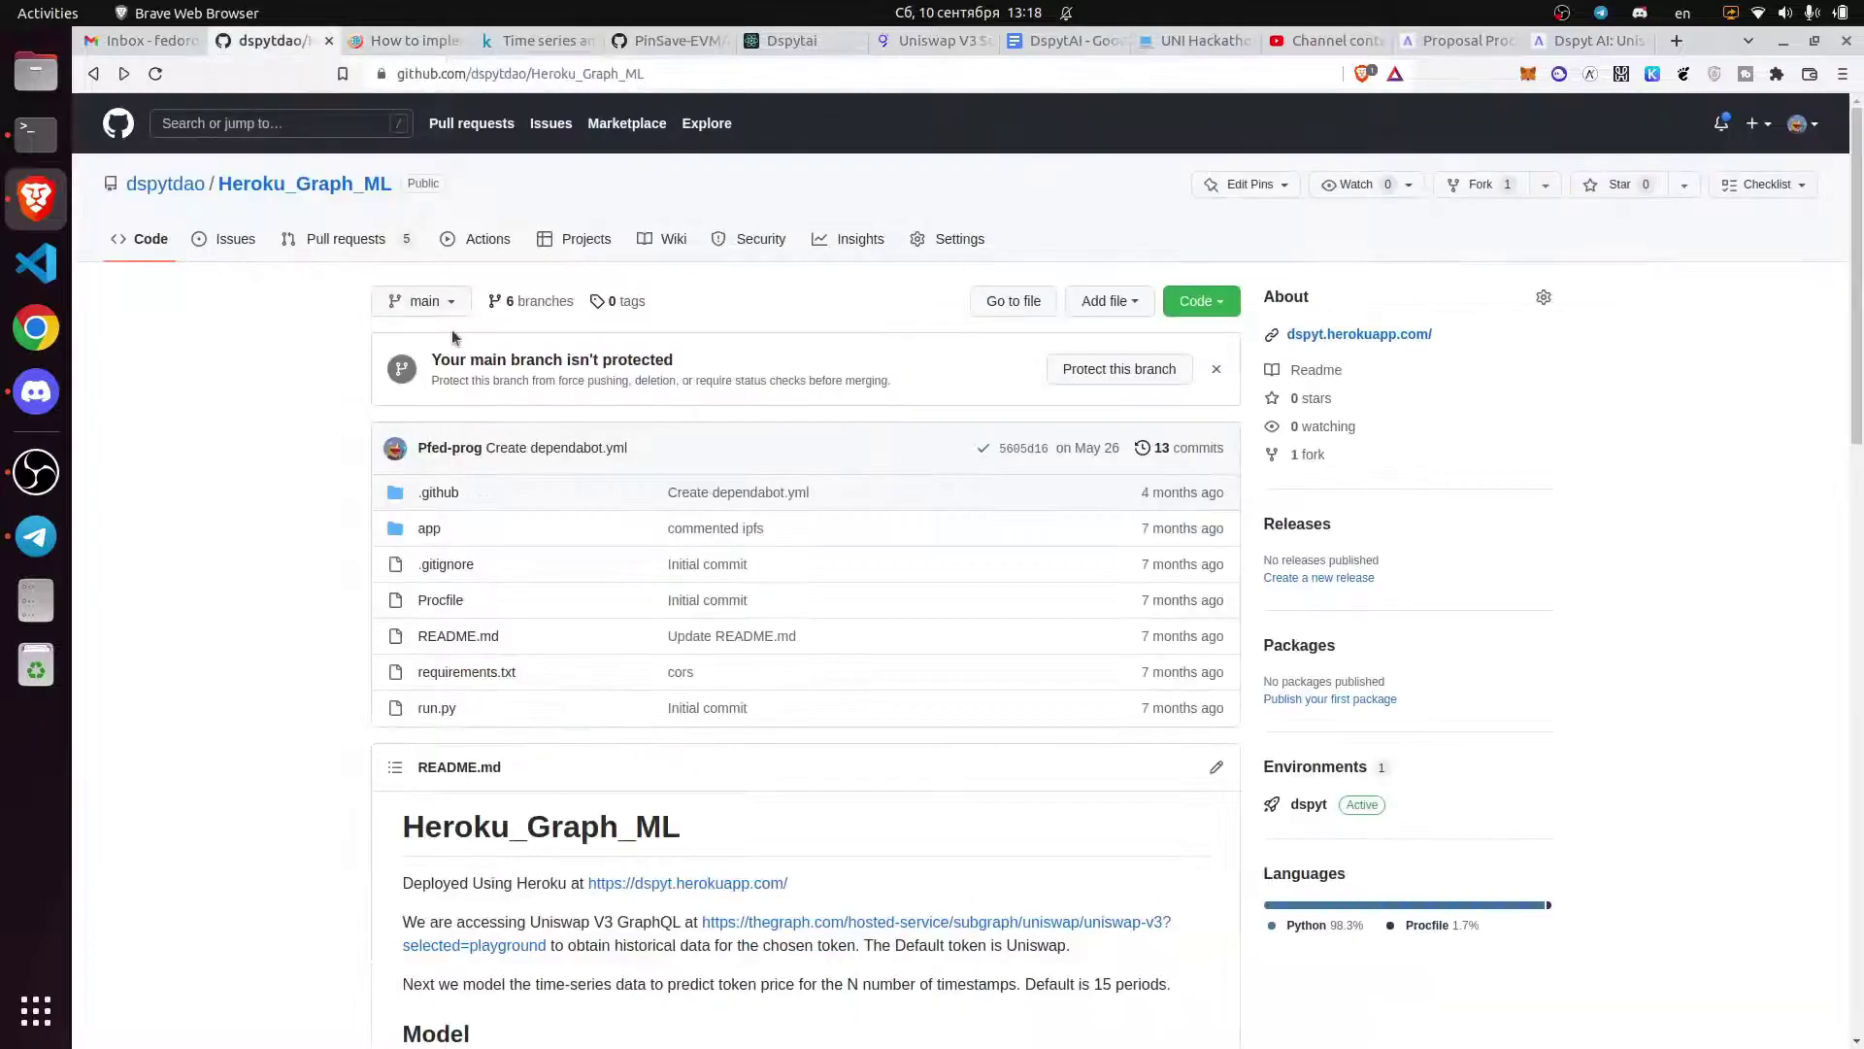
scroll(452, 330, down, 15)
scroll(452, 329, up, 15)
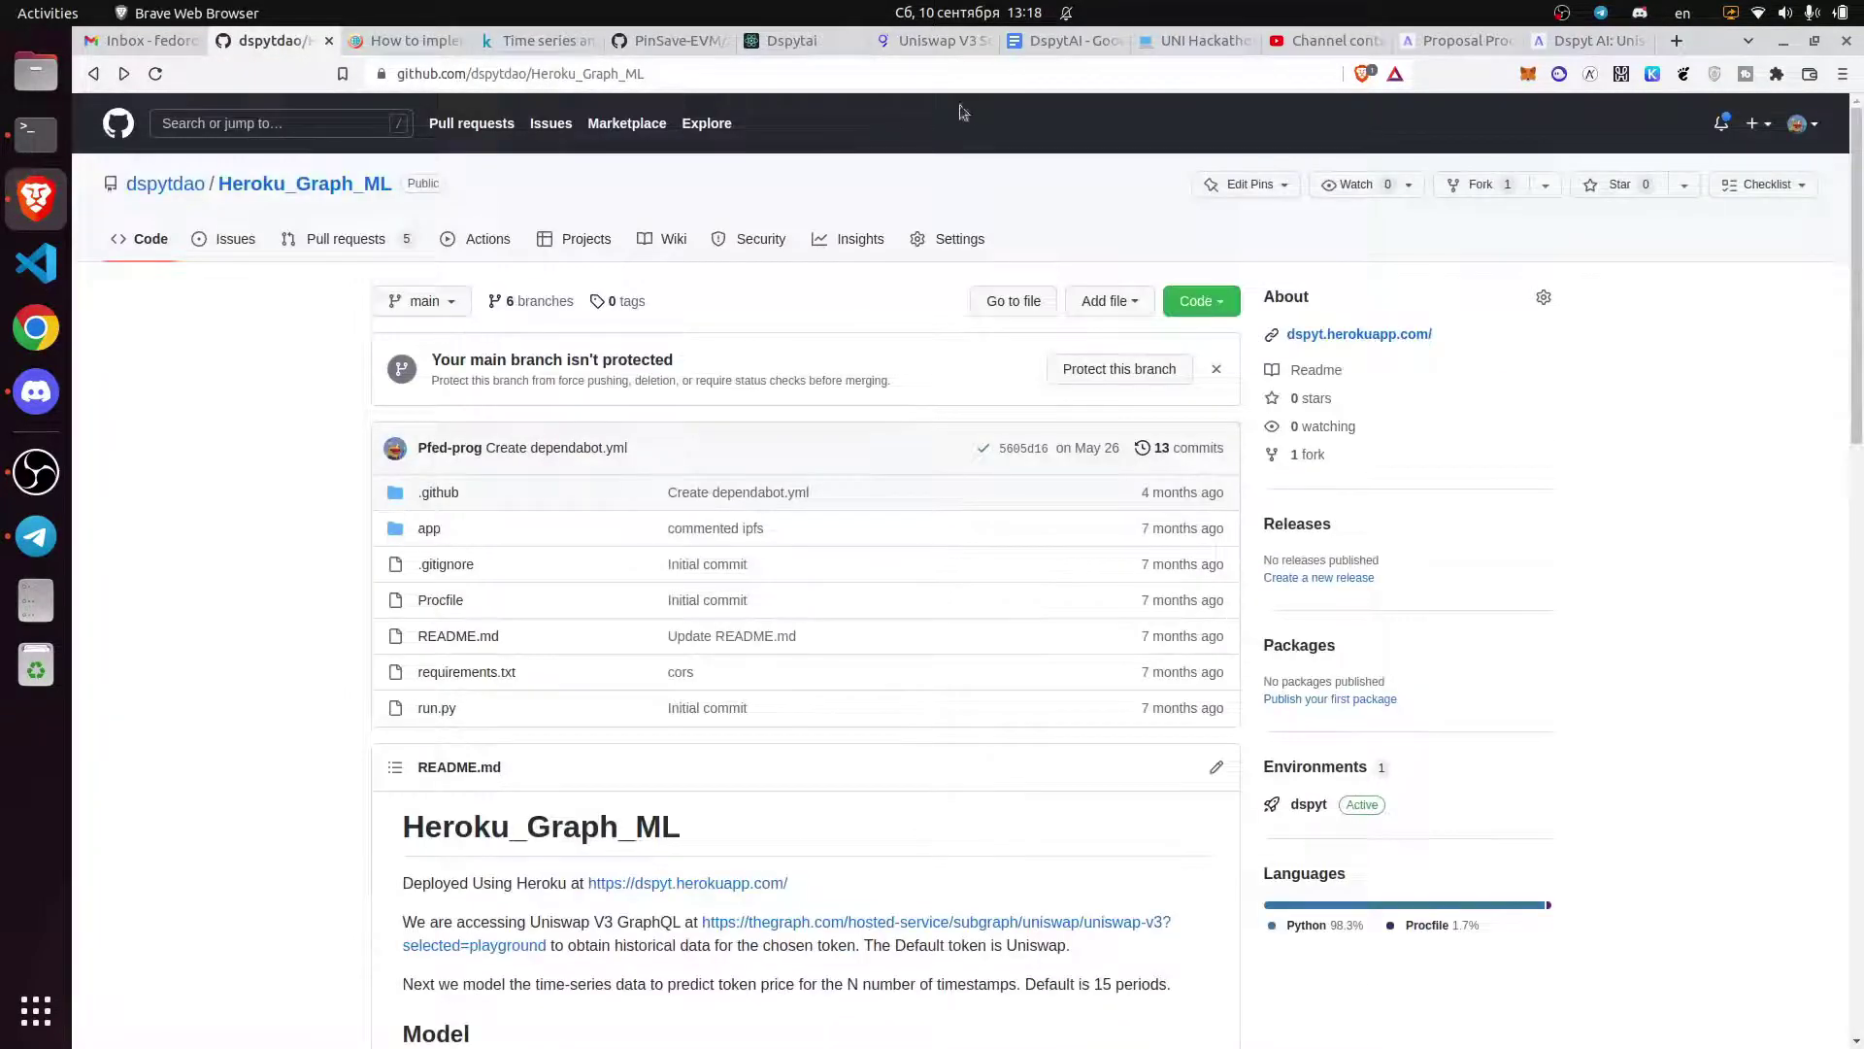